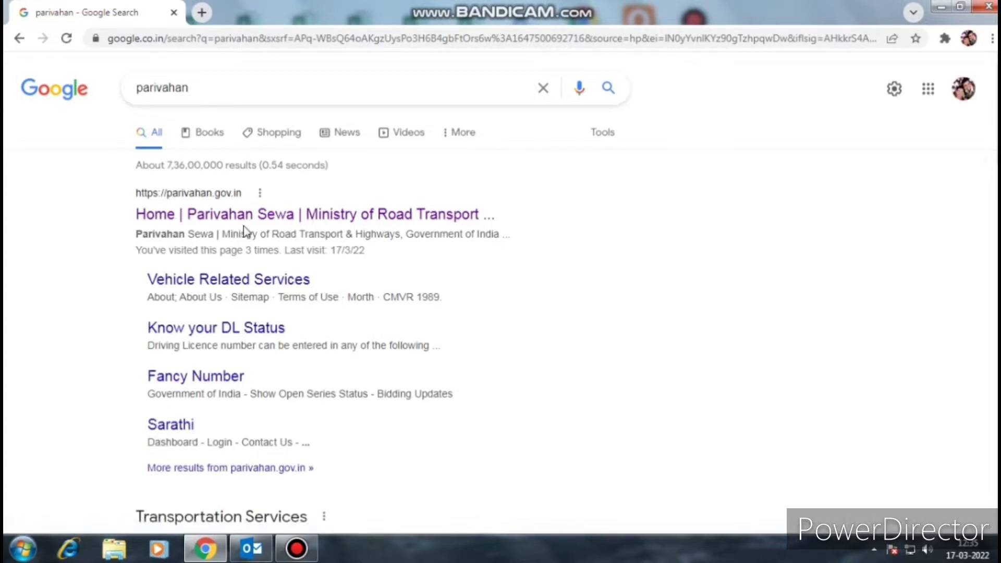
- Open the Home | Parivahan Sewa result from the Google search for parivahan
drag(531, 215, 141, 218)
click(271, 219)
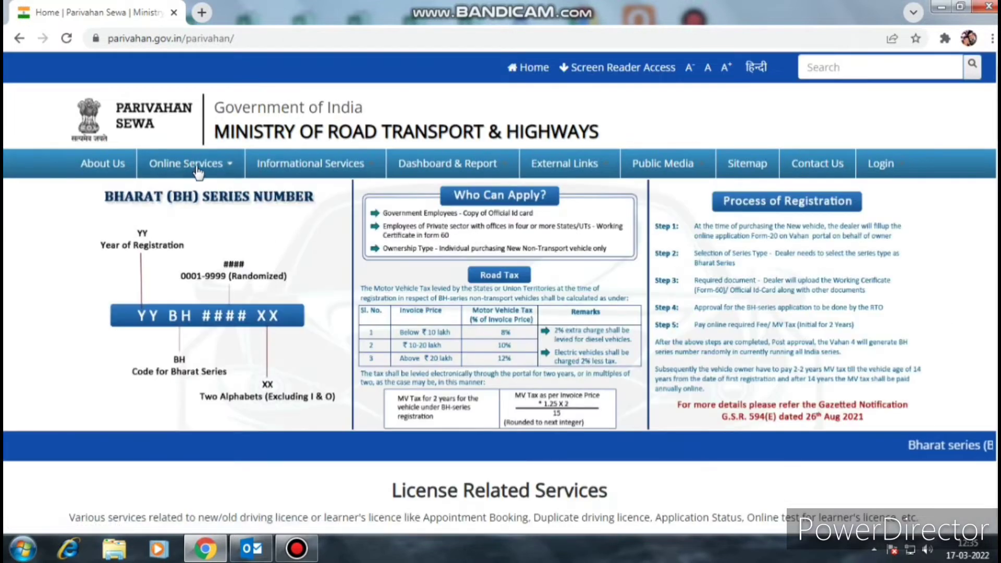
- Go to Driving License Related Services from the Online Services menu
mouse_move(231, 166)
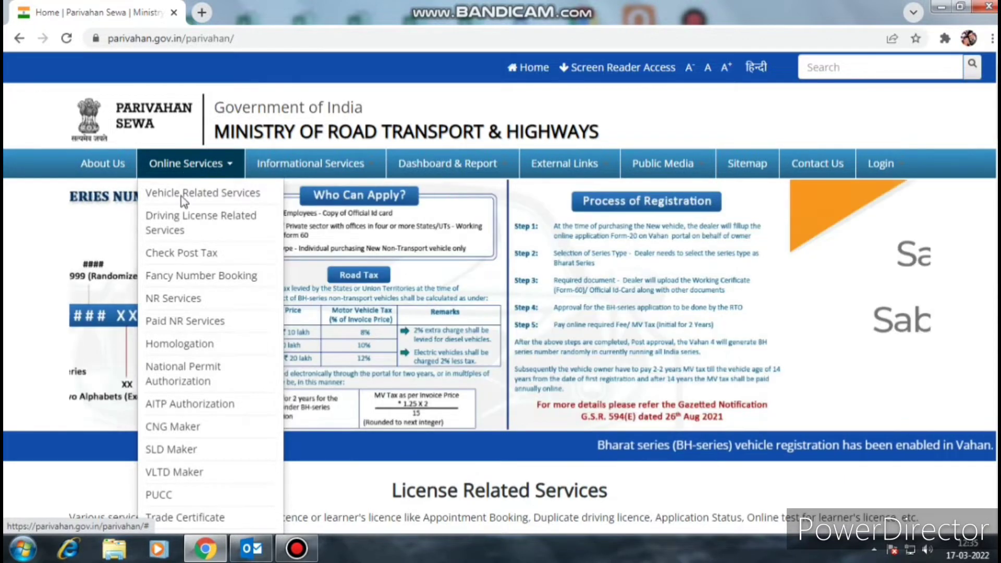
click(181, 230)
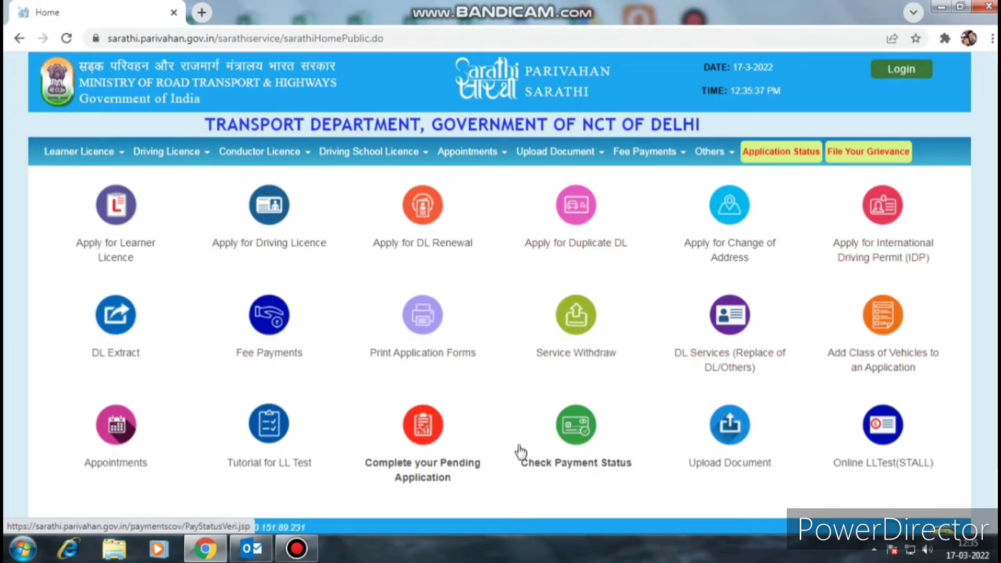
- Start Apply for Duplicate DL and review its seven stages, from applicant details to receipt printing
click(586, 218)
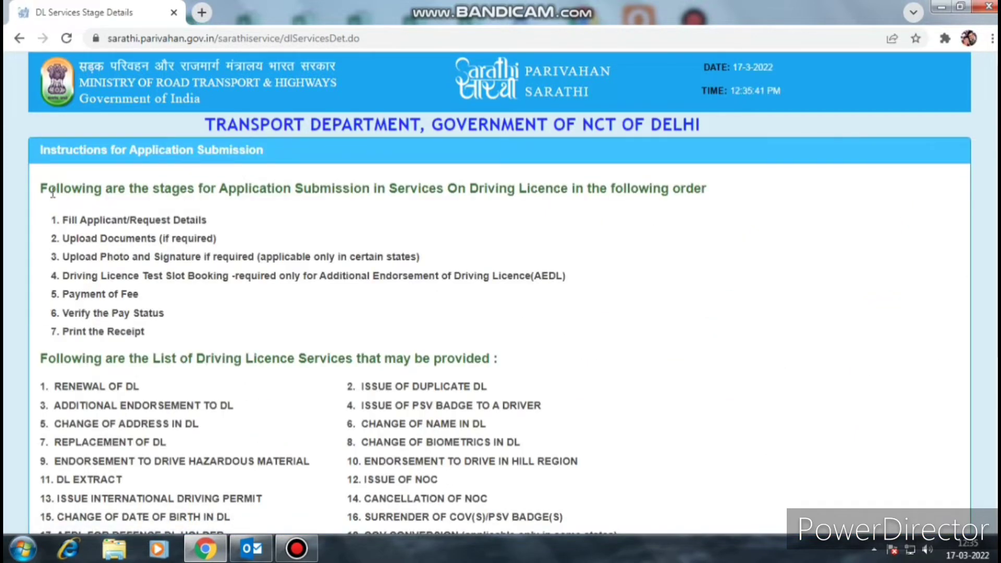
drag(48, 190, 687, 189)
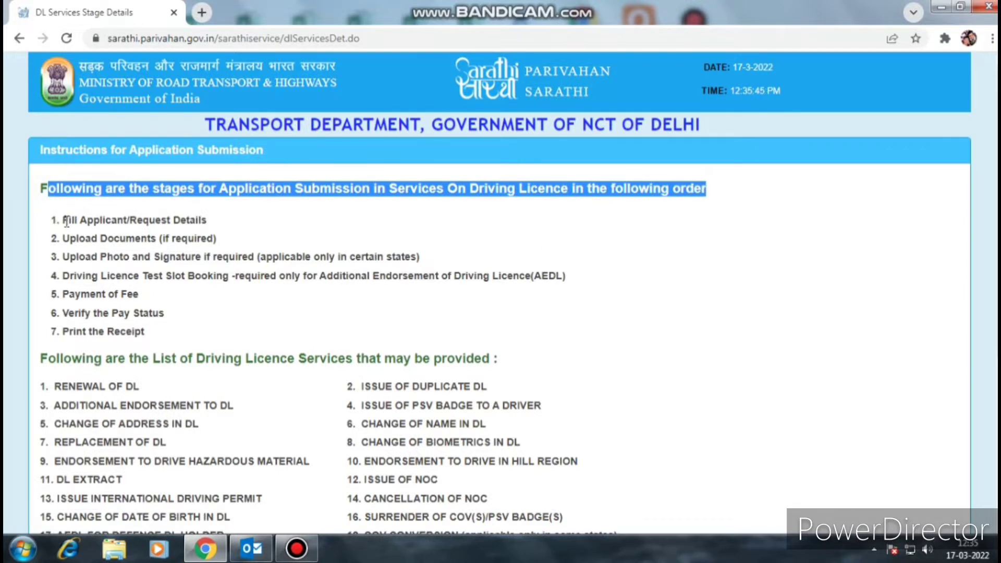
drag(63, 220, 207, 220)
drag(69, 238, 215, 239)
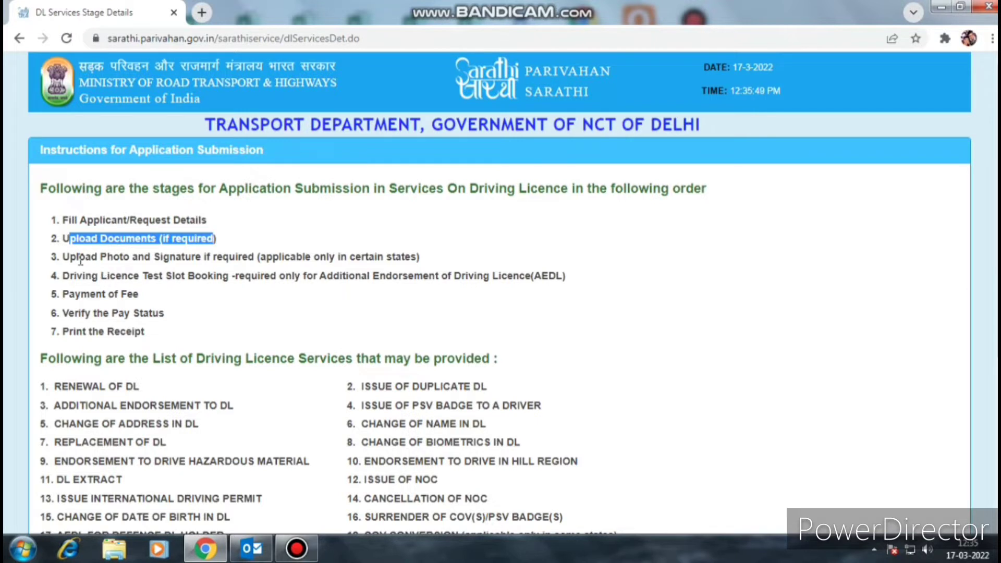
drag(78, 257, 401, 261)
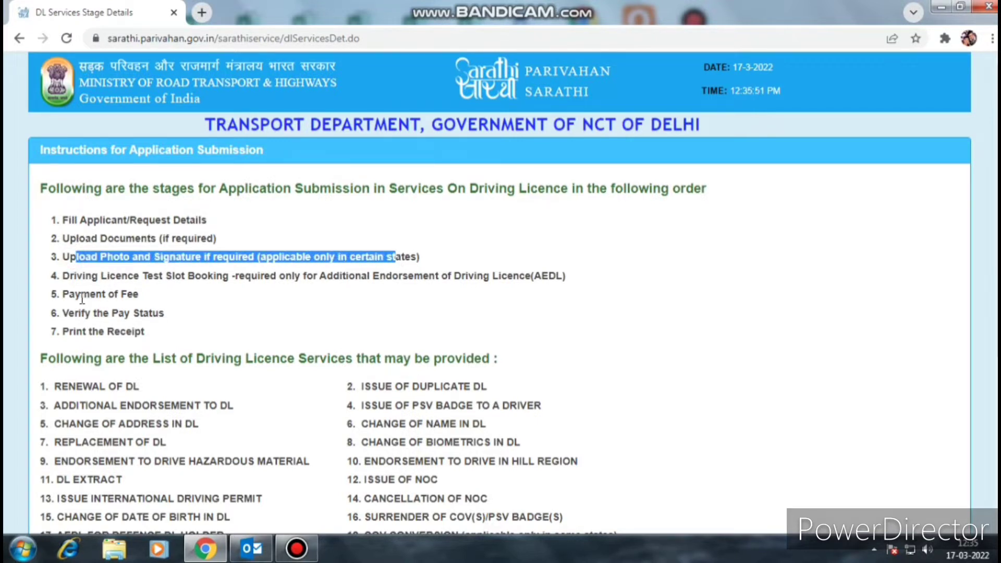
drag(69, 275, 473, 276)
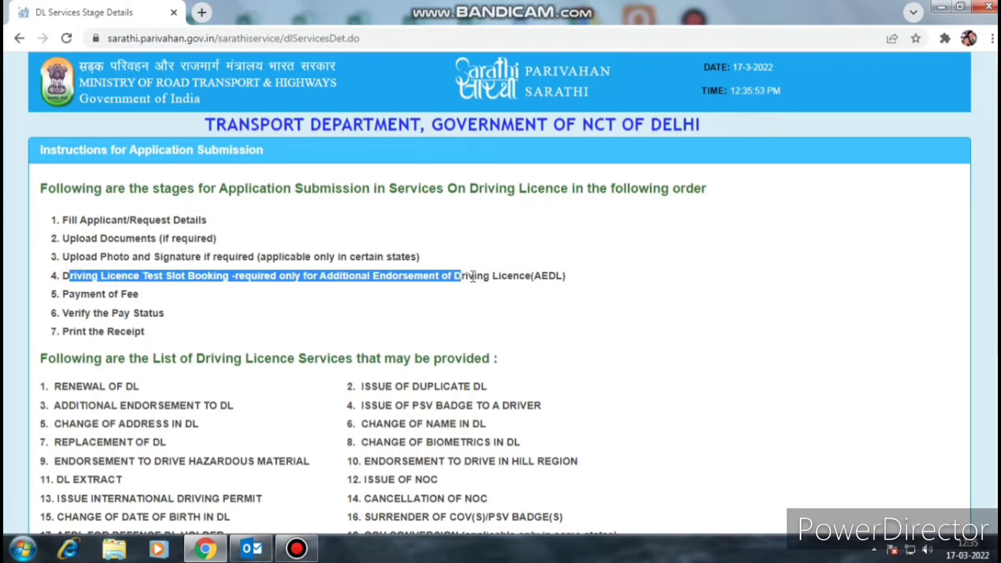
drag(69, 295, 144, 308)
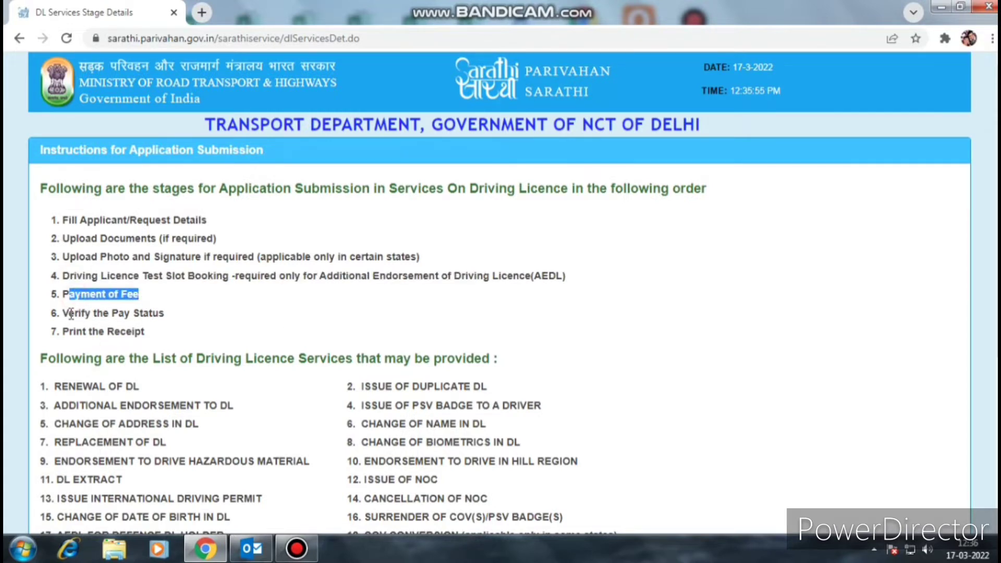
drag(71, 313, 164, 313)
drag(70, 331, 266, 330)
scroll(266, 329, down, 1)
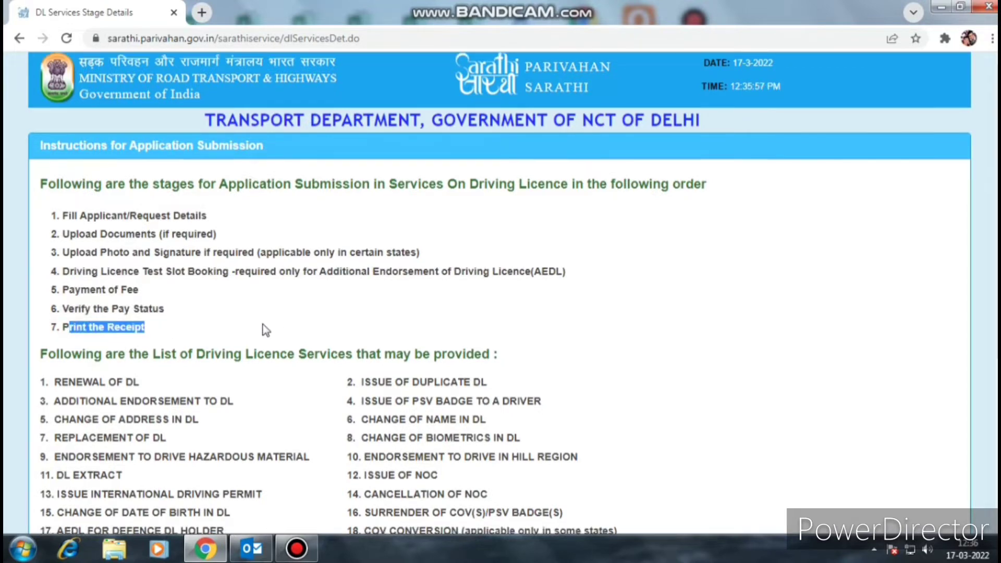
scroll(266, 330, down, 4)
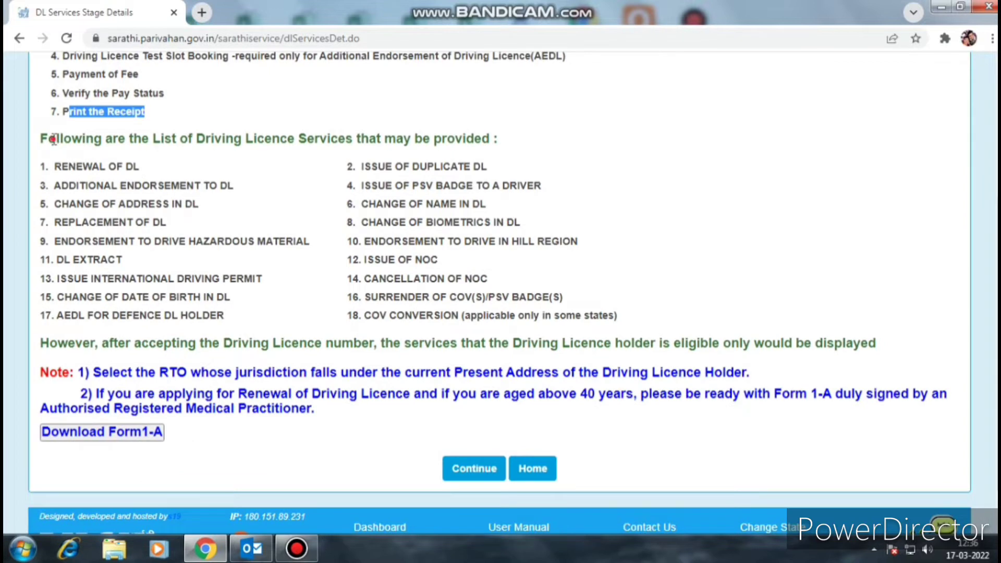
drag(53, 139, 490, 140)
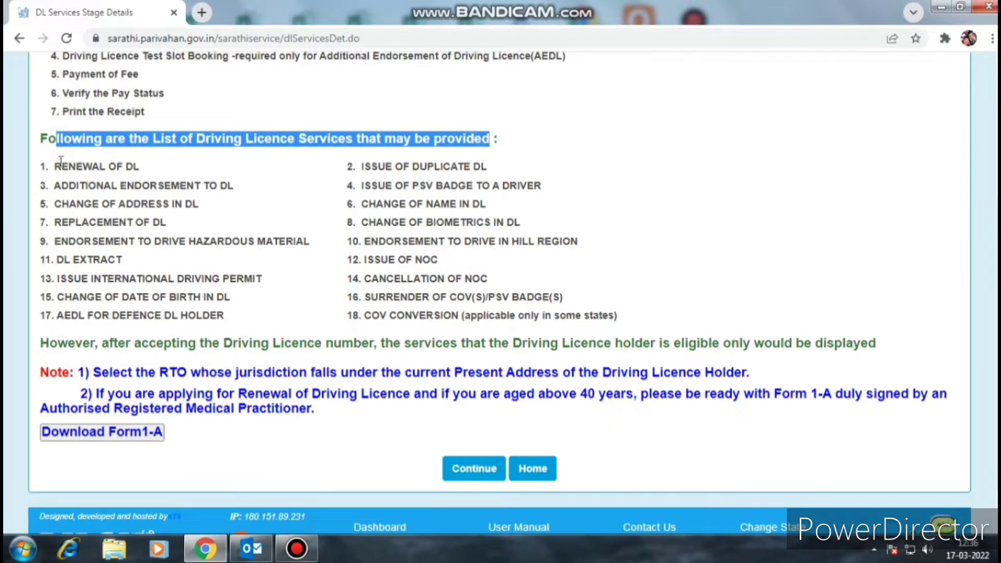
drag(61, 162, 177, 167)
drag(87, 186, 230, 187)
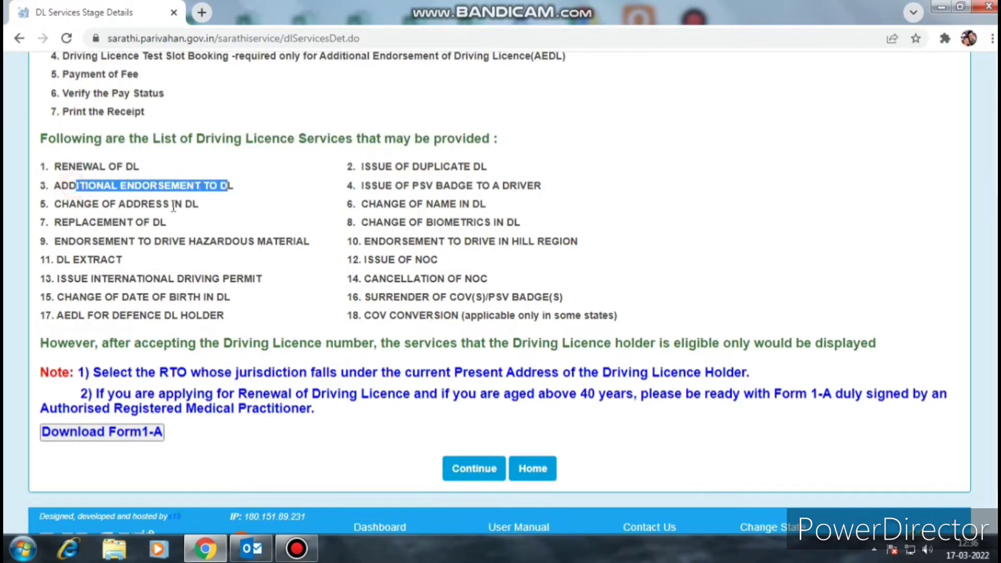
drag(68, 203, 206, 205)
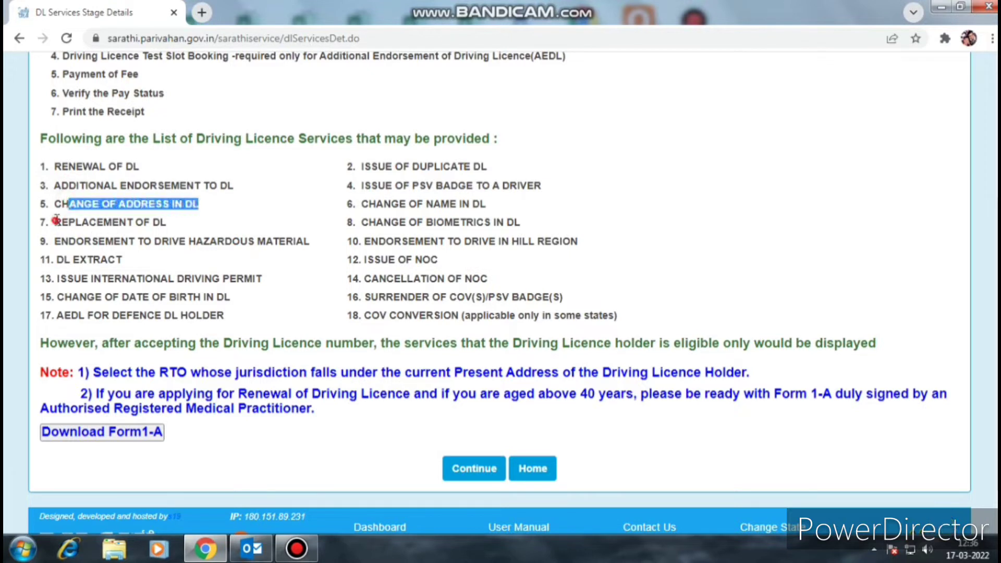
drag(54, 223, 172, 227)
drag(77, 241, 299, 243)
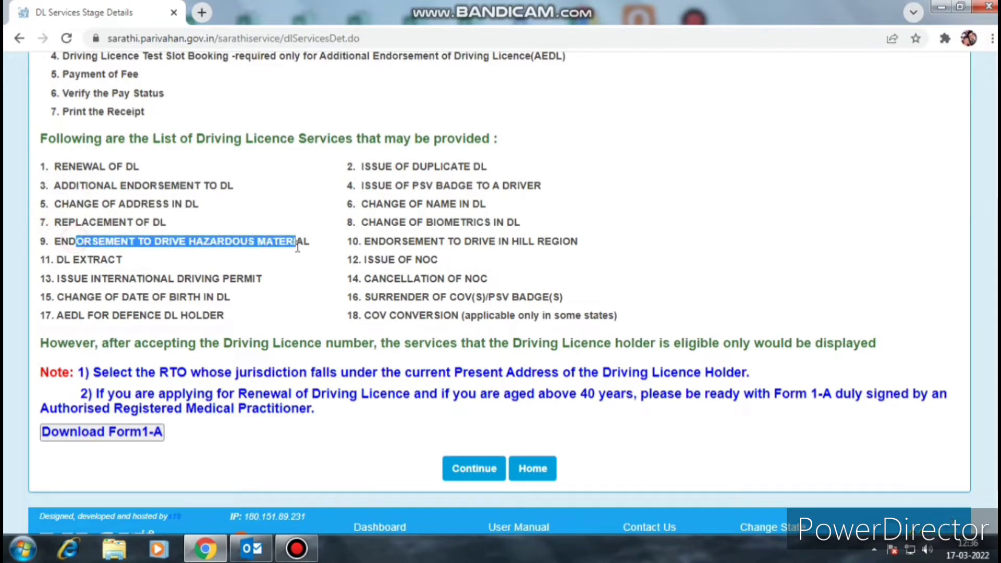
click(57, 259)
drag(69, 259, 134, 260)
drag(74, 279, 257, 284)
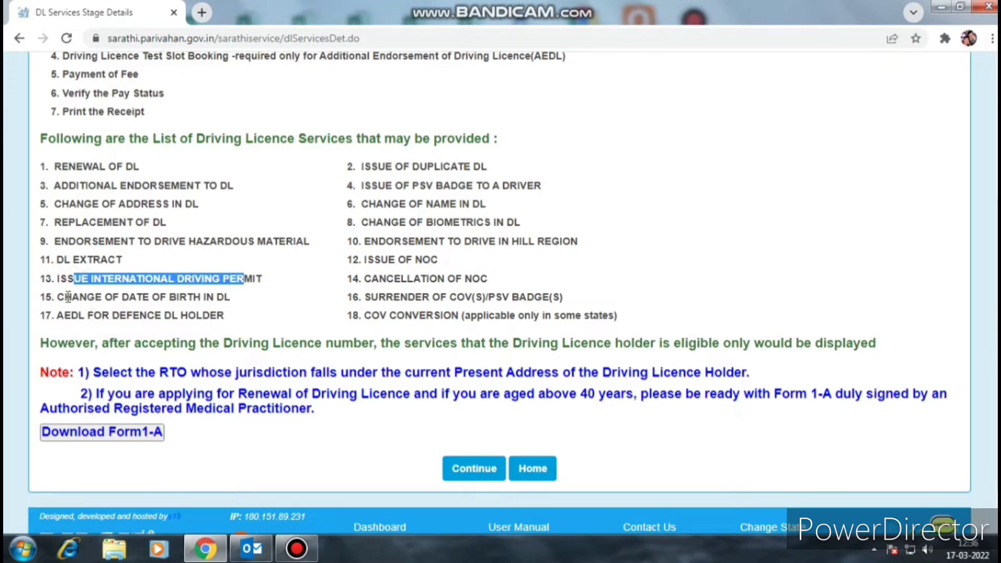
drag(68, 296, 230, 297)
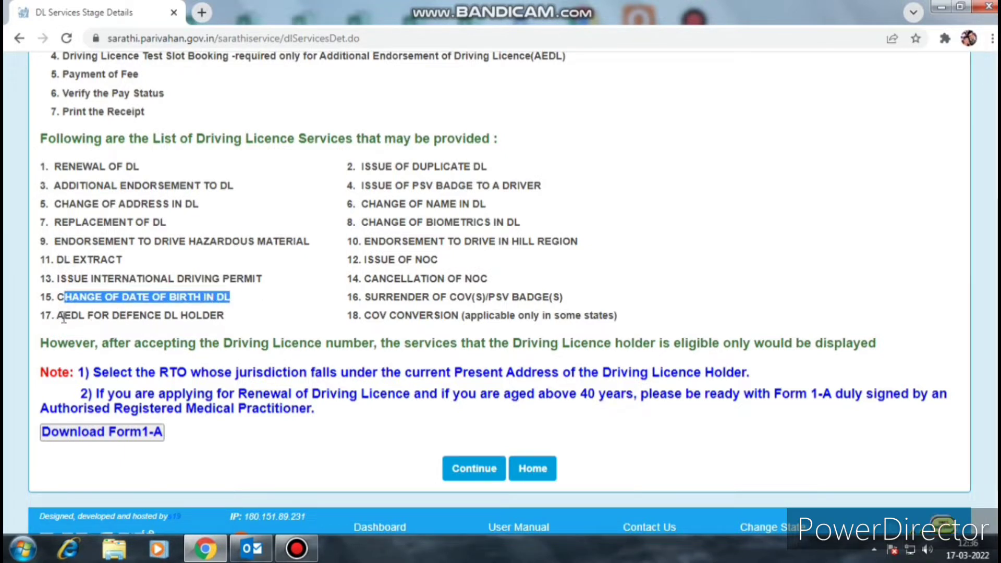
drag(63, 316, 226, 316)
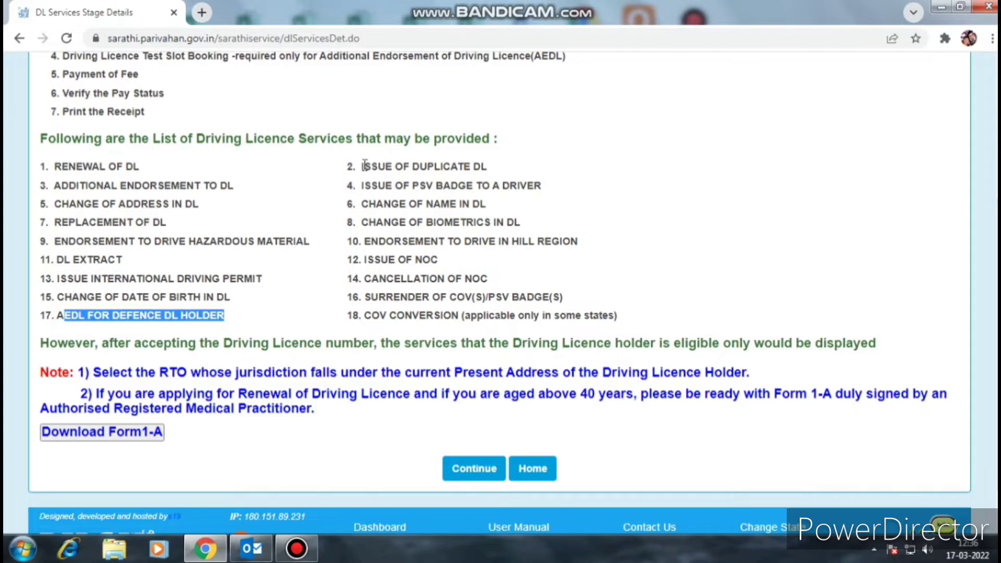
drag(363, 166, 487, 166)
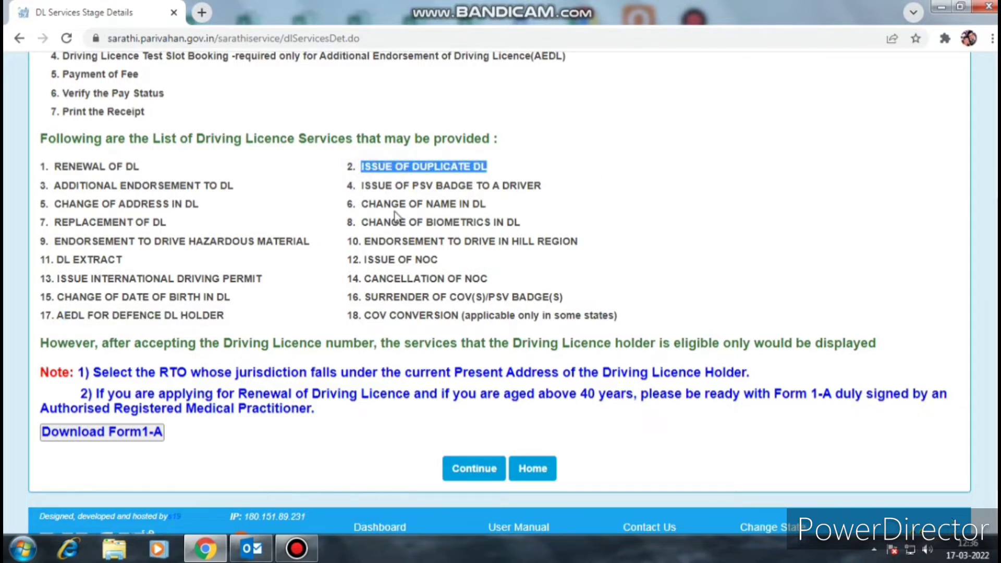
drag(371, 185, 584, 188)
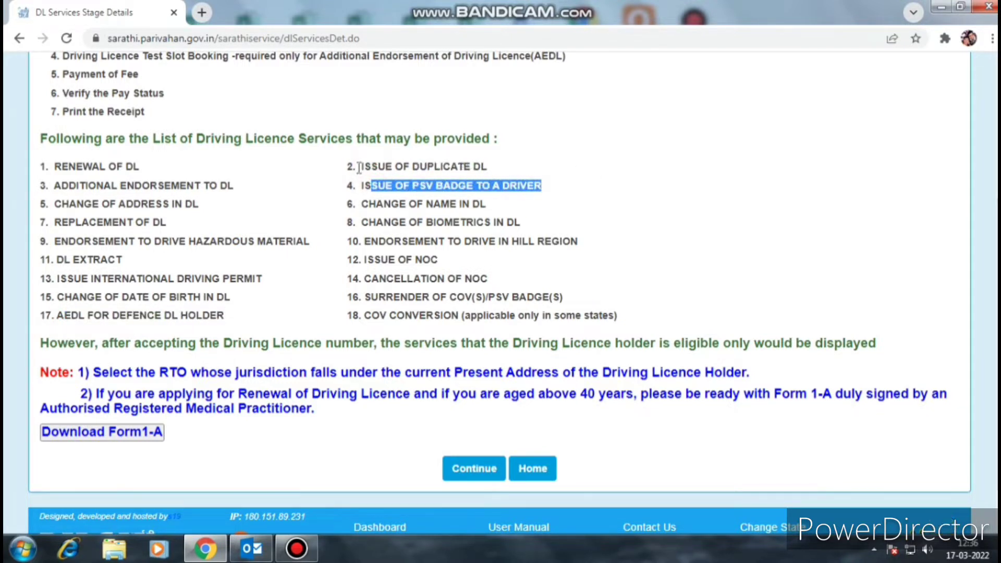
drag(359, 167, 543, 159)
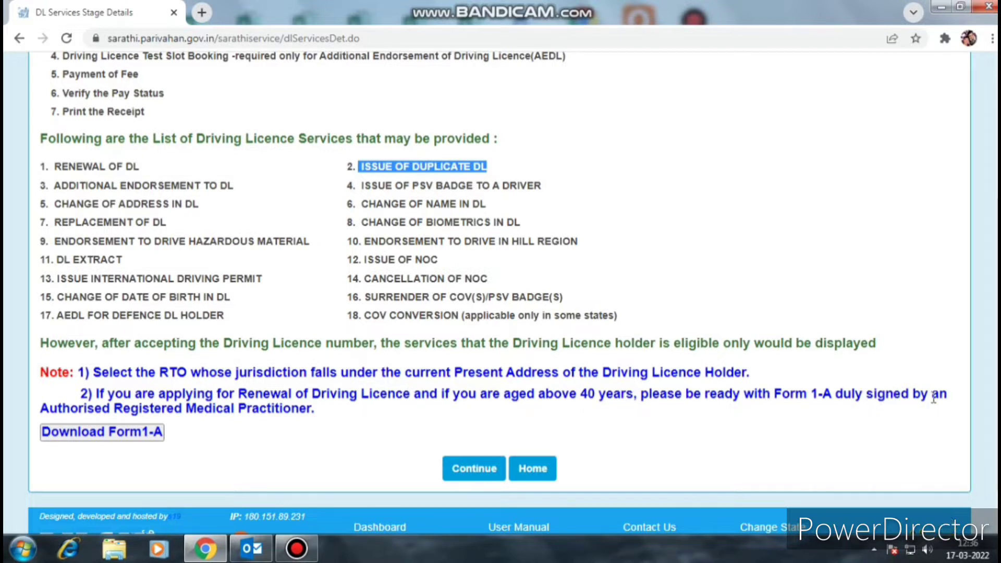
drag(90, 394, 719, 413)
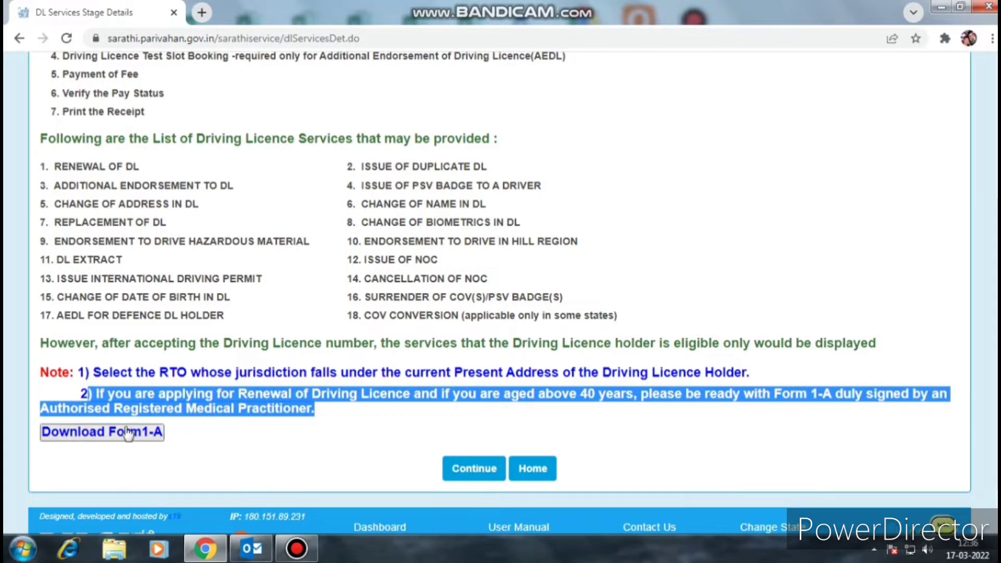
- View the Form 1-A medical certificate PDF, then return to the application tab
click(115, 438)
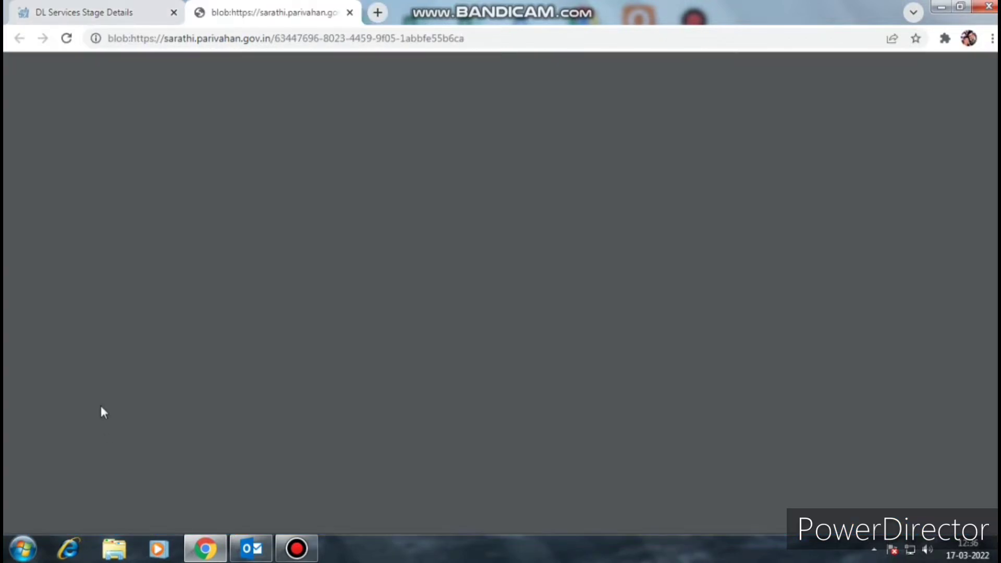
scroll(624, 292, down, 8)
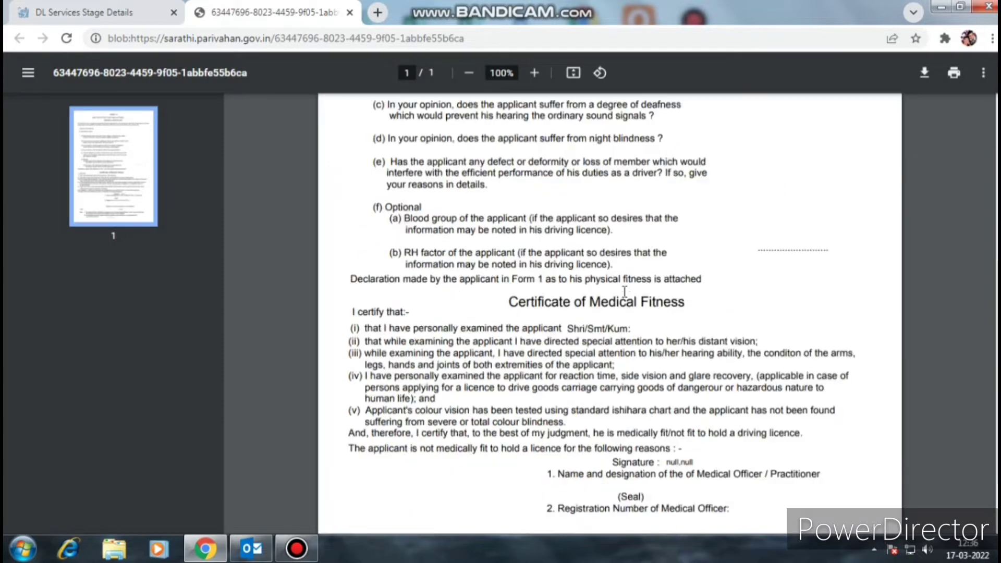
scroll(626, 291, up, 8)
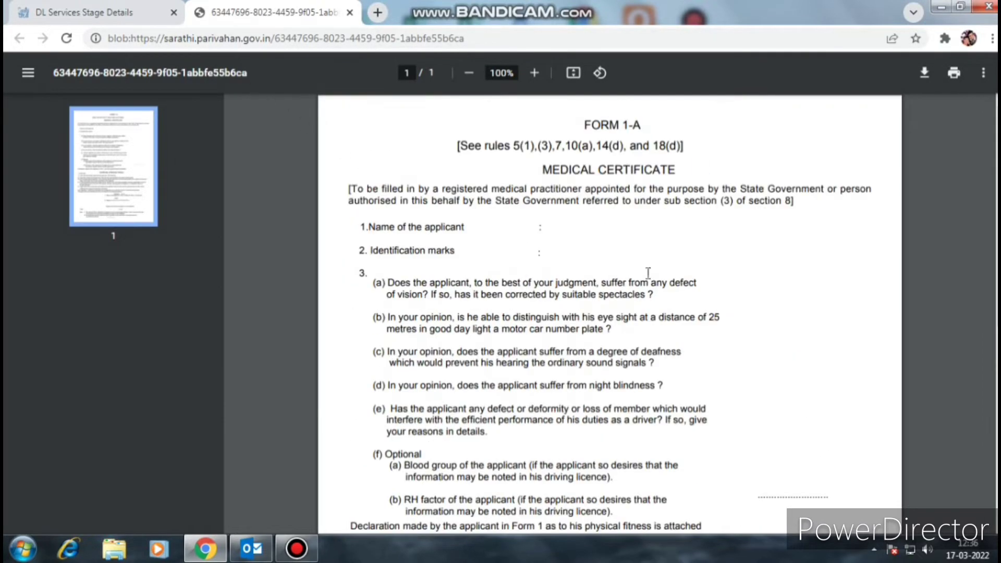
click(121, 14)
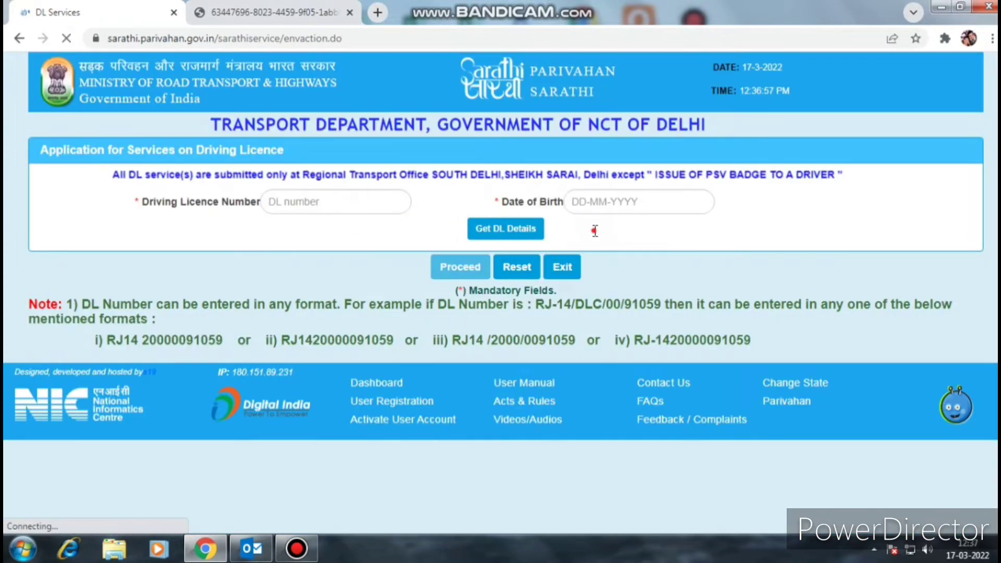
- Paste the existing driving licence number into the licence number field
drag(494, 201, 706, 235)
click(760, 235)
click(338, 205)
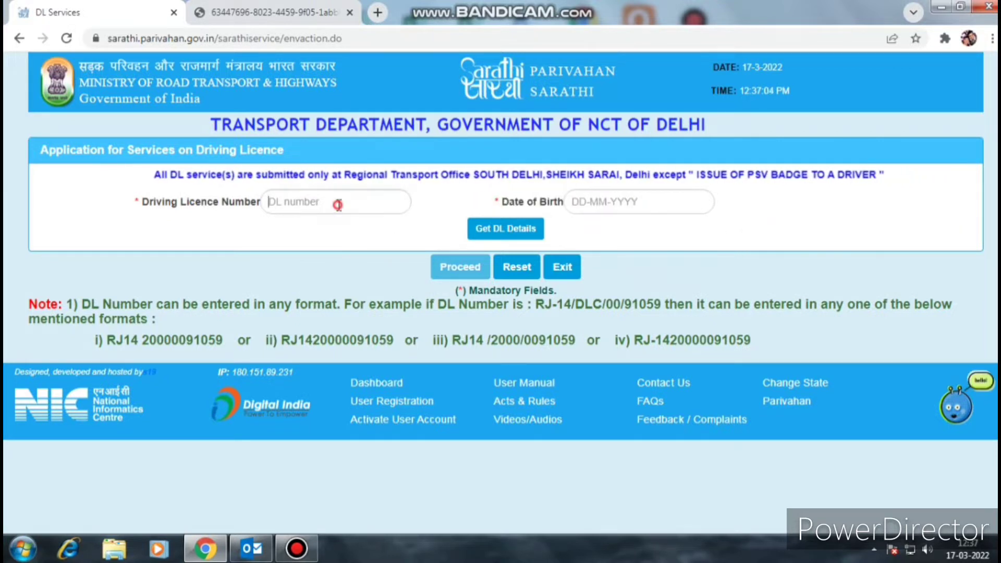
key(ctrl+v)
click(658, 203)
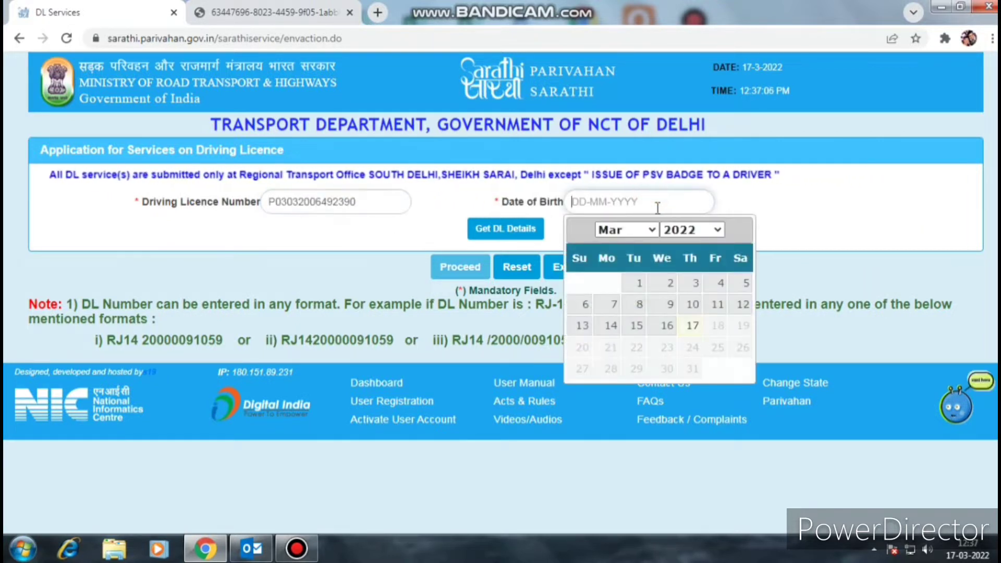
click(692, 230)
scroll(689, 328, up, 20)
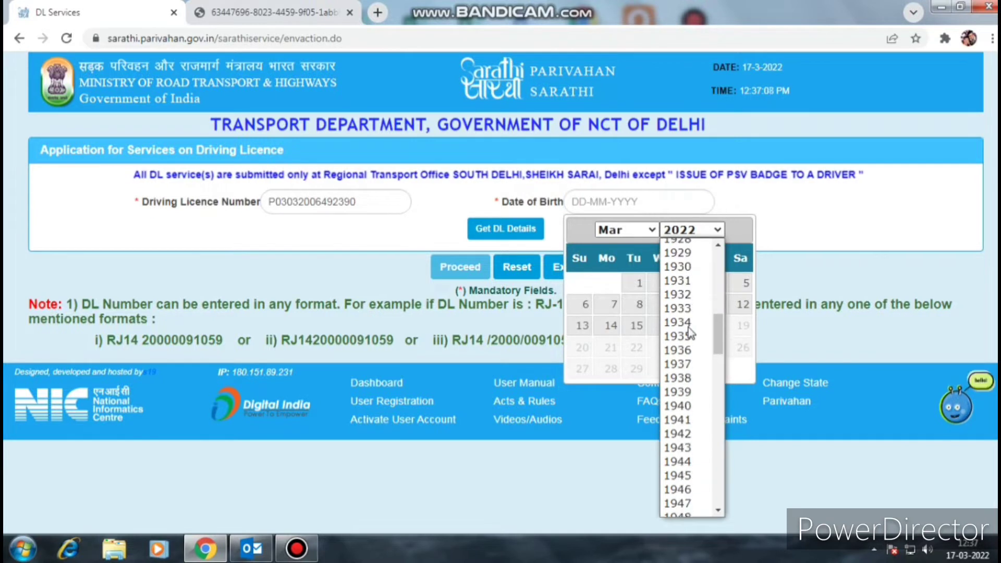
scroll(689, 327, up, 1)
scroll(690, 324, down, 10)
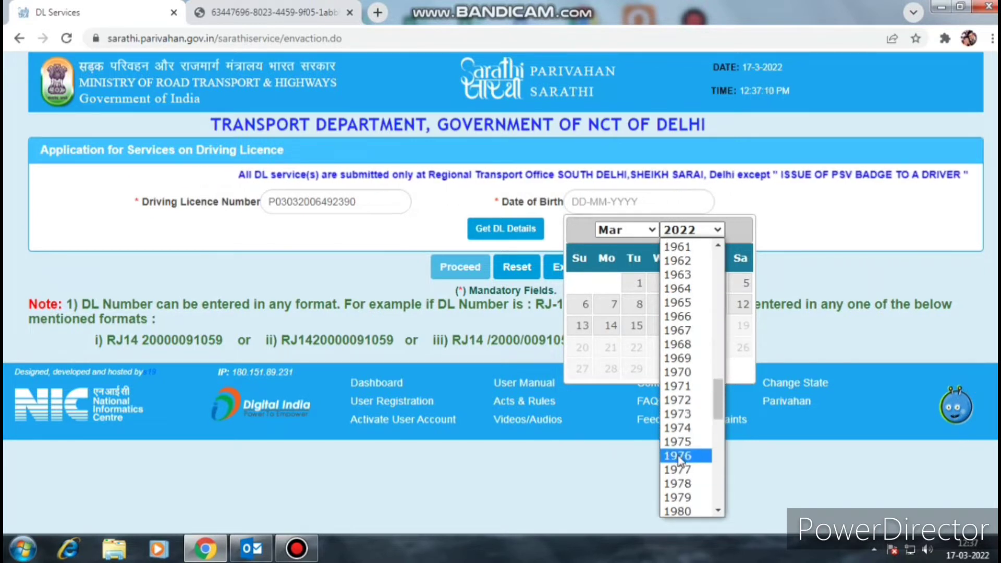
click(678, 456)
click(644, 230)
click(605, 246)
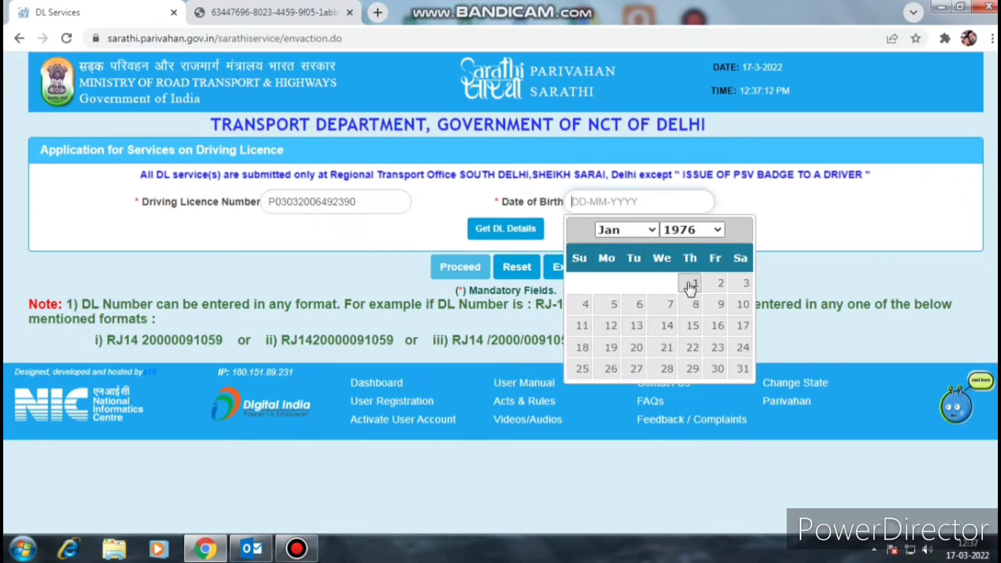
click(690, 286)
click(513, 230)
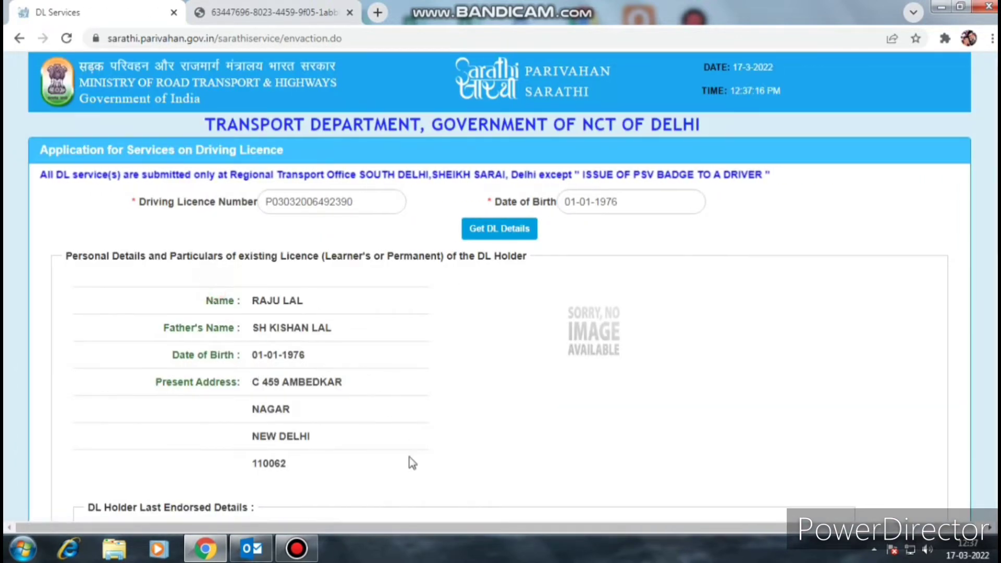
drag(410, 458, 423, 449)
- Answer YES to confirming the displayed driving licence details are mine
click(403, 370)
scroll(452, 369, down, 5)
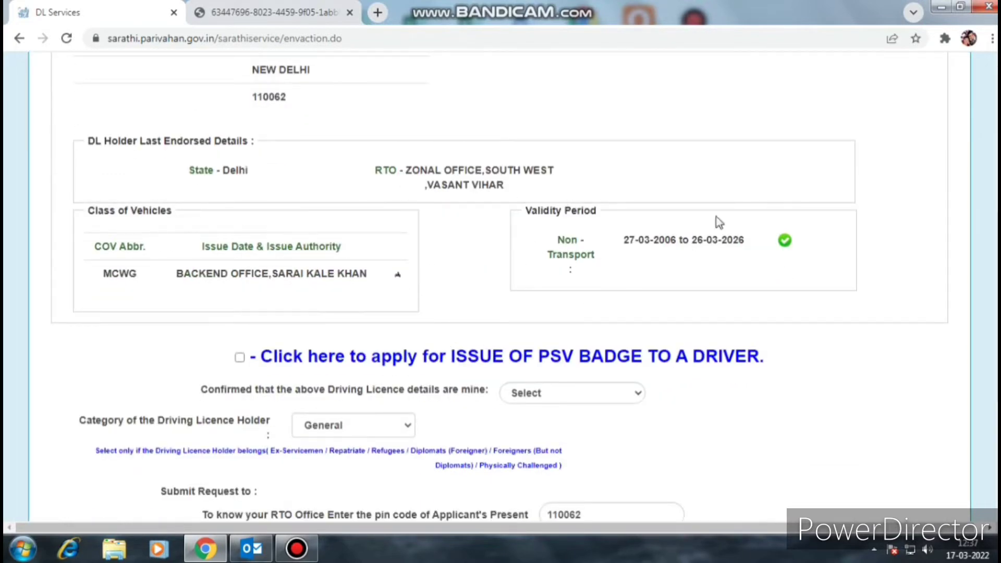
click(552, 399)
drag(204, 389, 565, 399)
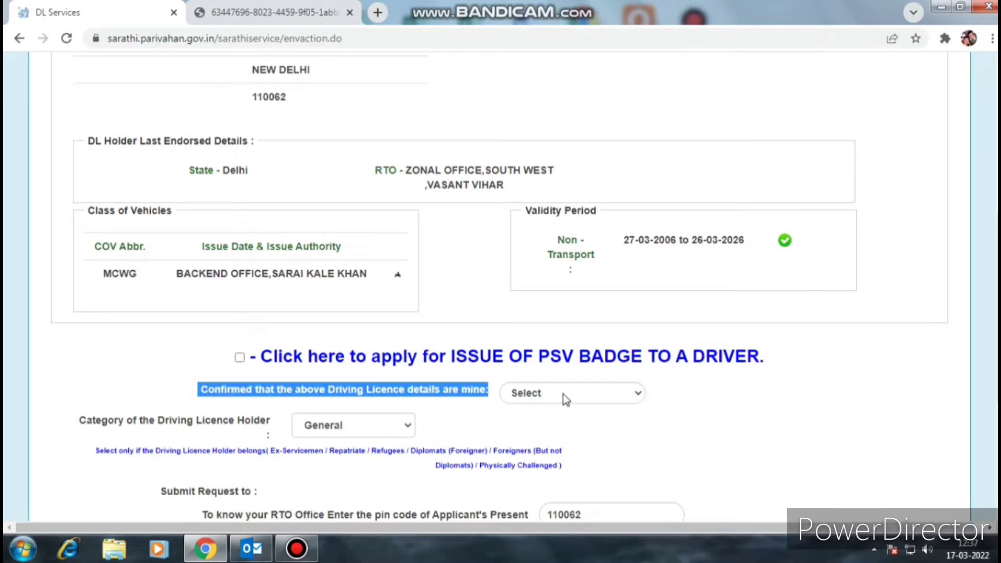
click(563, 394)
click(543, 421)
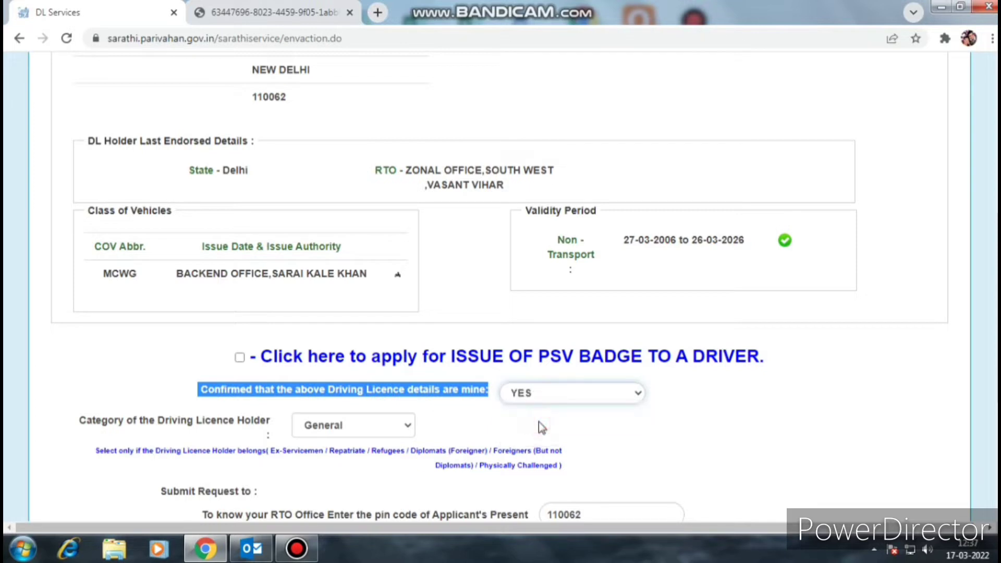
scroll(761, 405, down, 3)
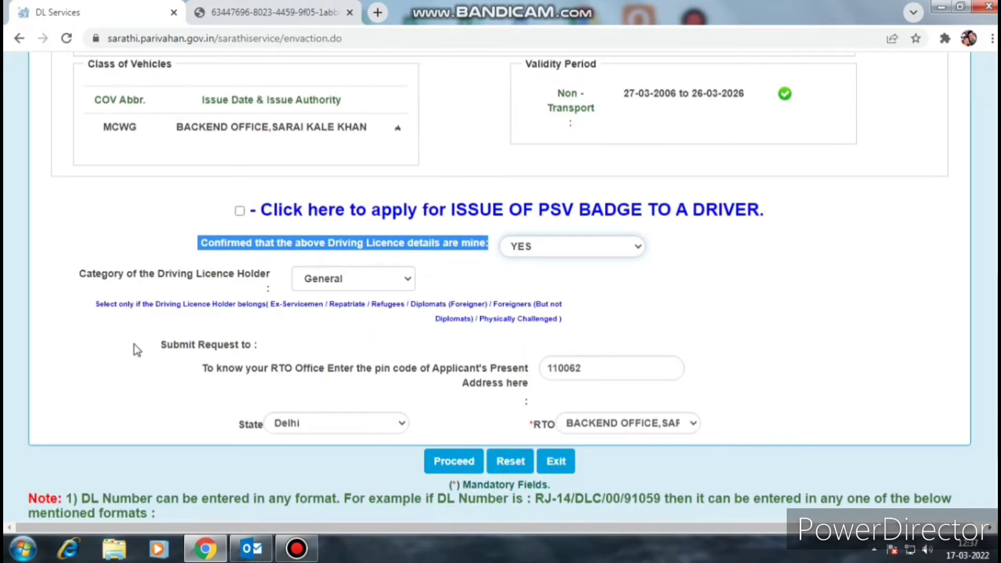
- Keep the holder category as General and submit with Proceed
drag(87, 273, 264, 273)
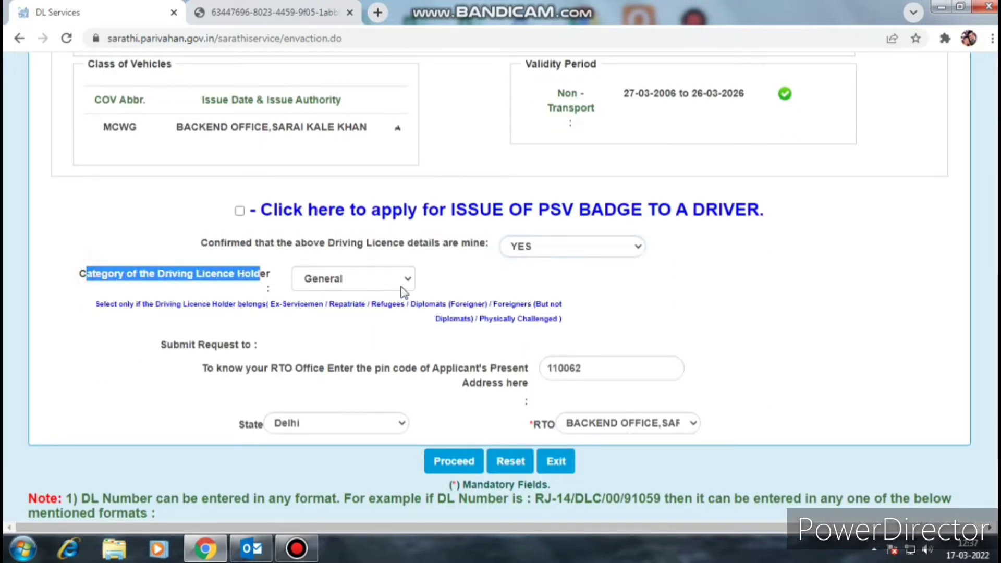
click(397, 282)
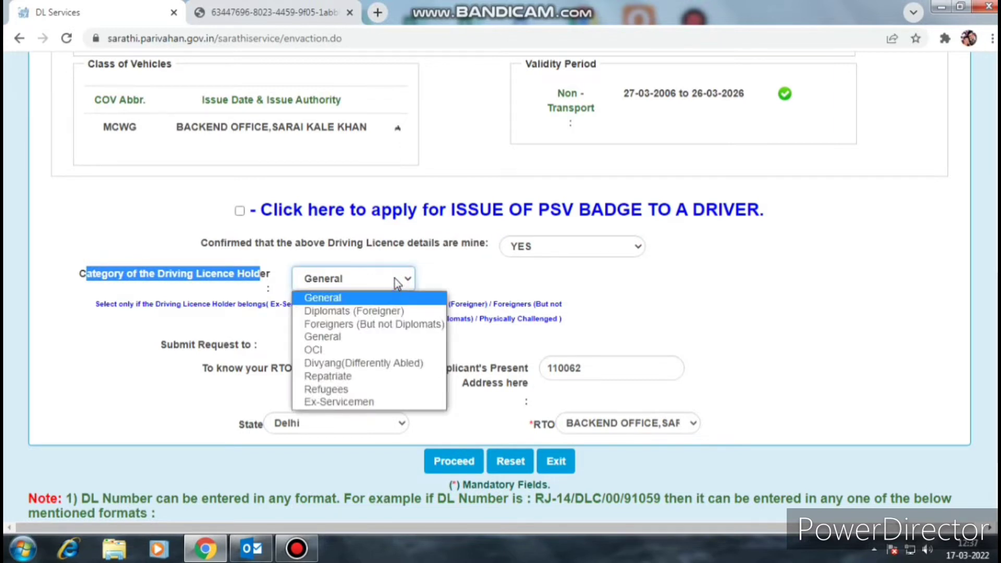
click(397, 283)
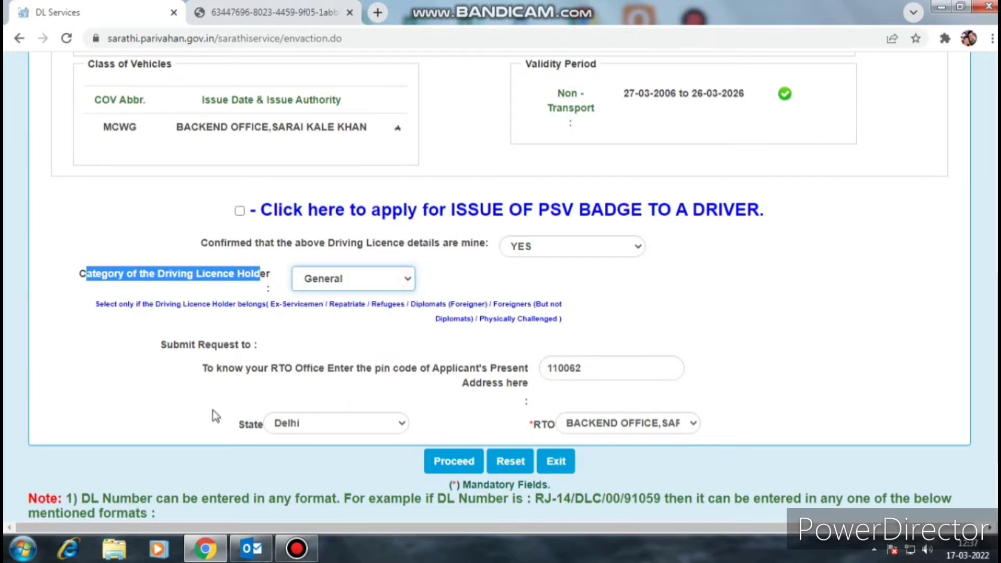
drag(158, 347, 434, 354)
click(443, 352)
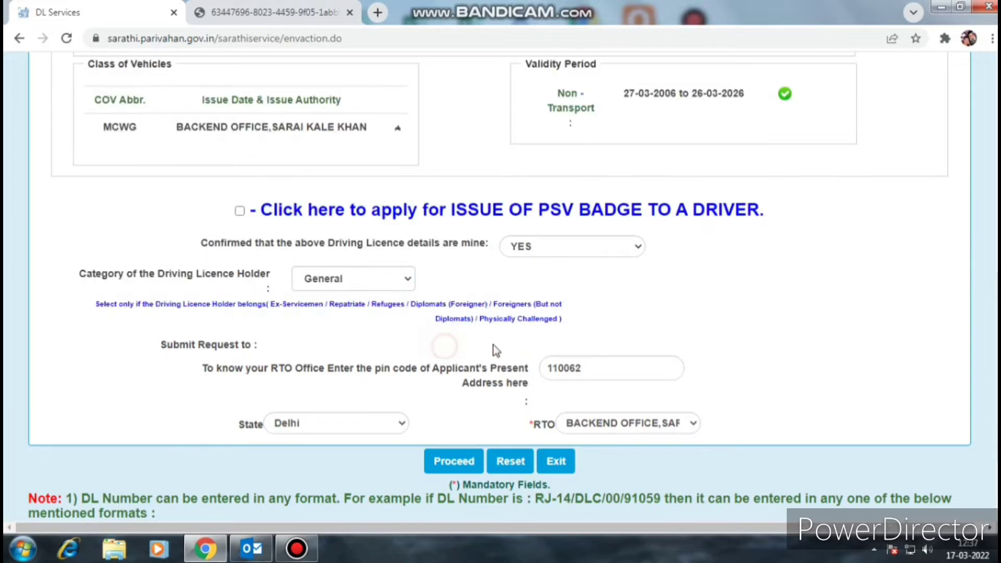
scroll(573, 391, down, 2)
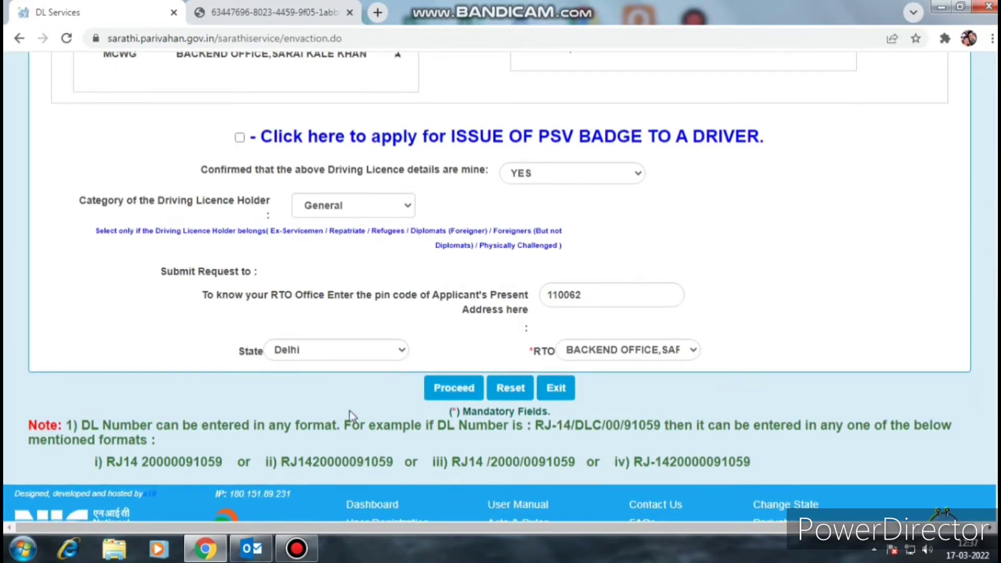
click(458, 391)
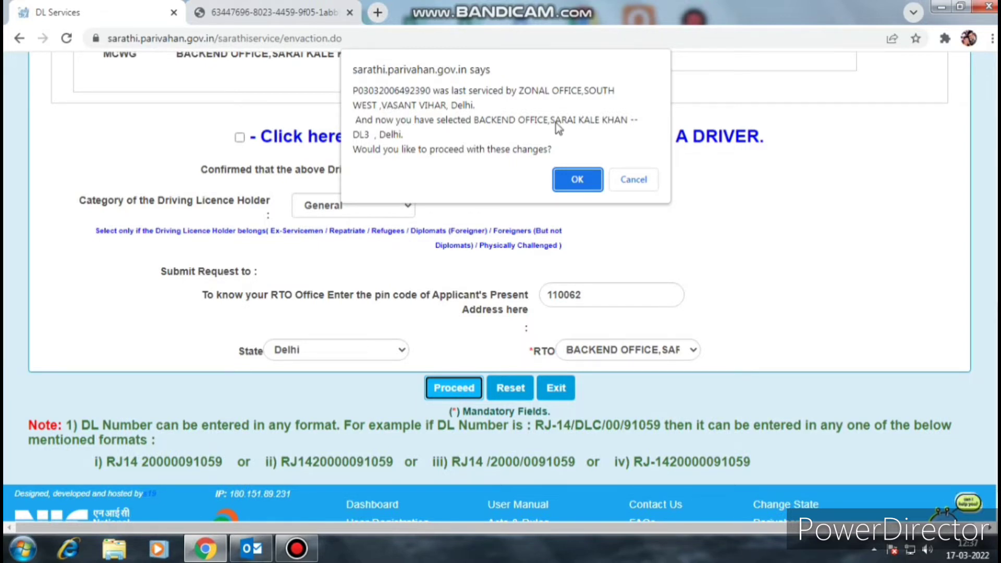
- Accept the RTO change to Backend Office Sarai Kale Khan and dismiss the follow-up notices
click(572, 180)
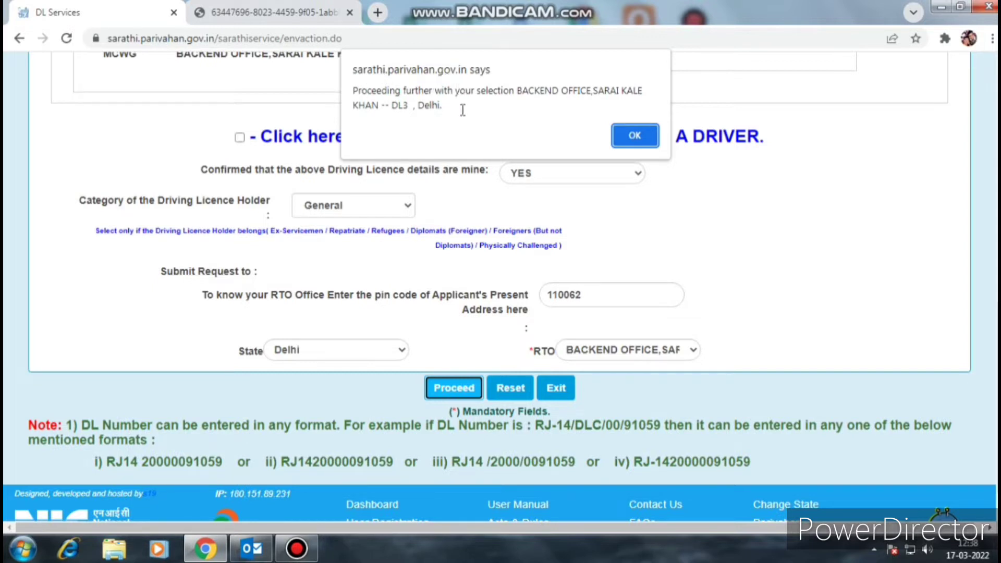
click(651, 133)
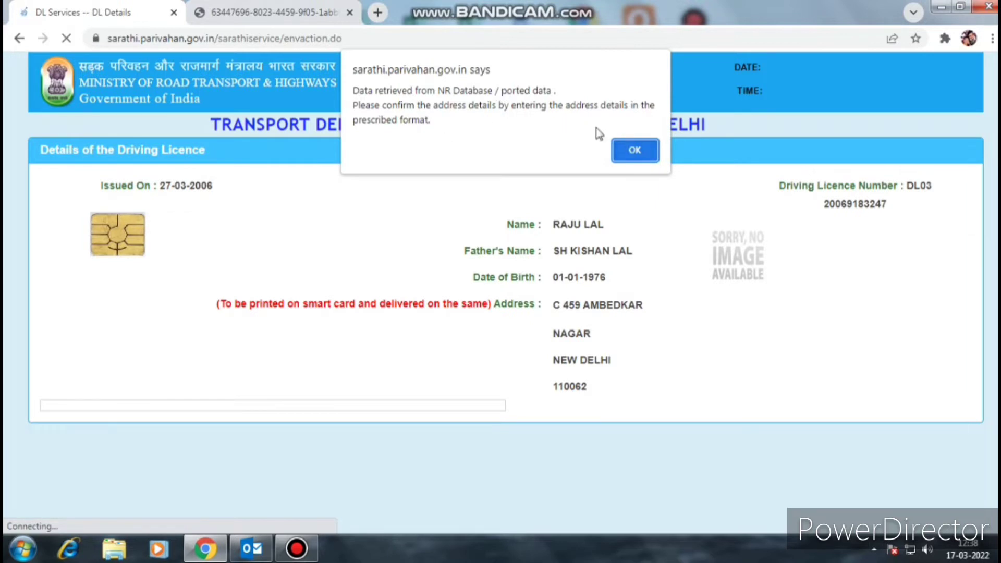
click(635, 152)
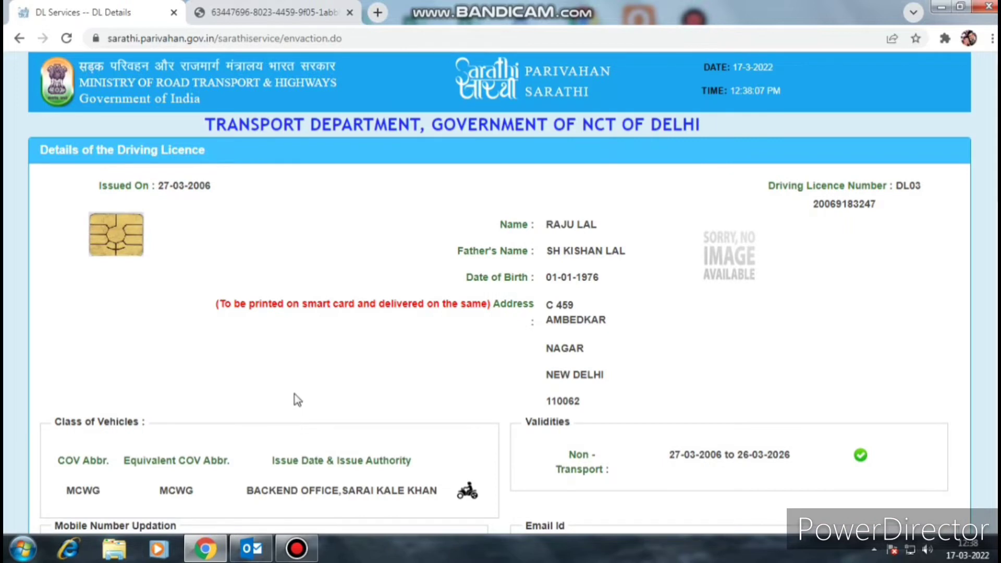
scroll(295, 394, down, 3)
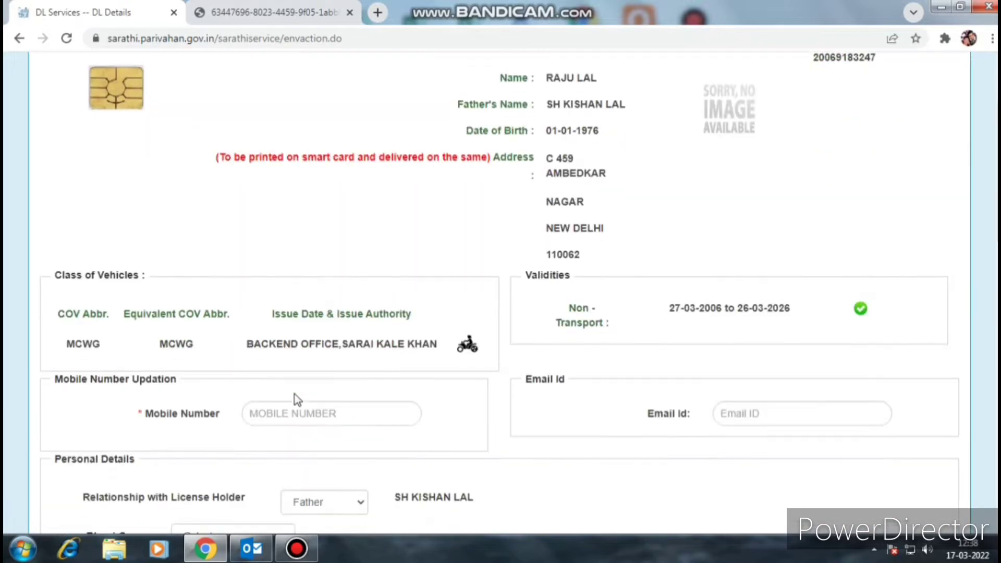
click(323, 413)
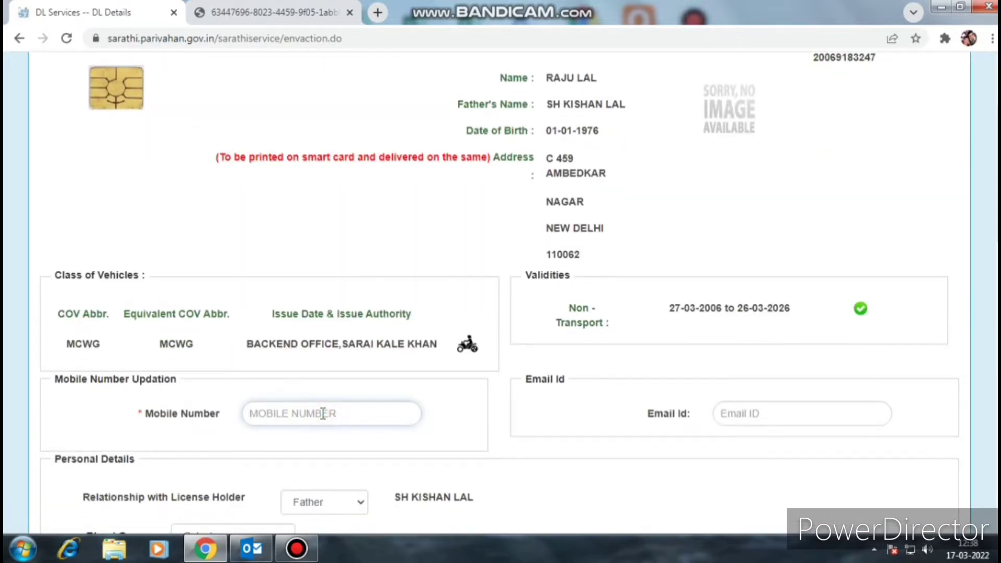
- Enter the applicant's mobile number in the Mobile Number field
scroll(320, 418, down, 2)
scroll(389, 384, up, 3)
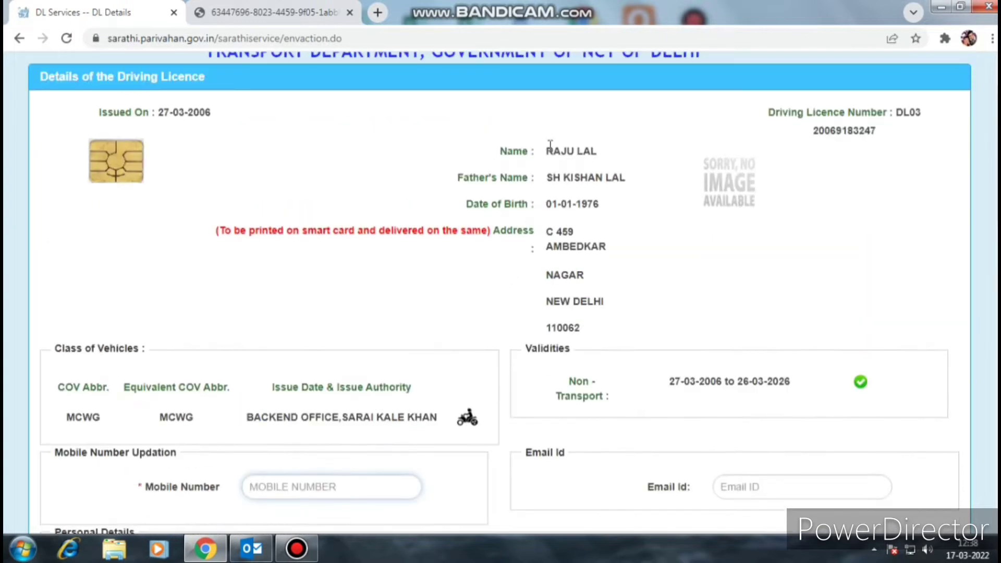
scroll(649, 297, down, 2)
scroll(678, 281, down, 4)
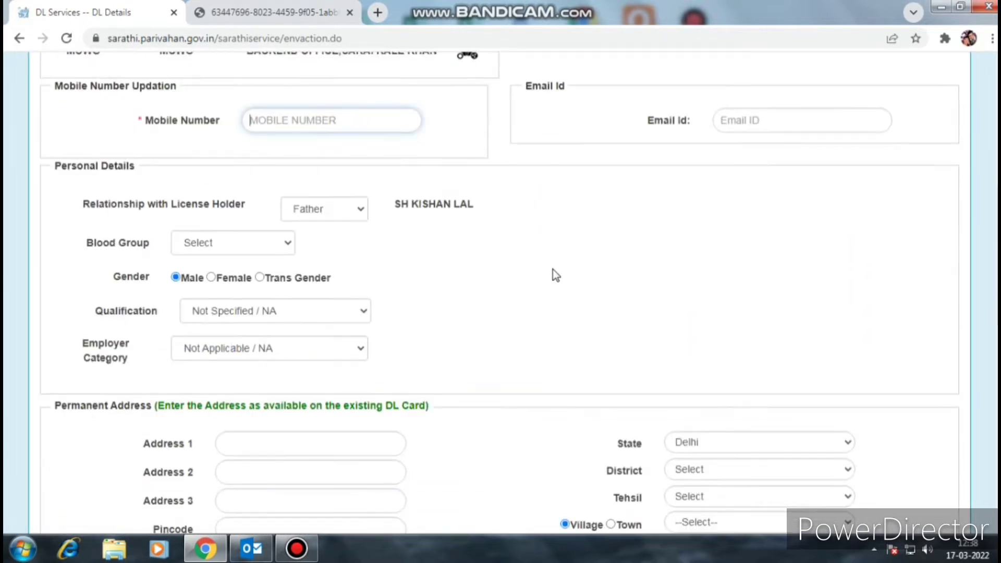
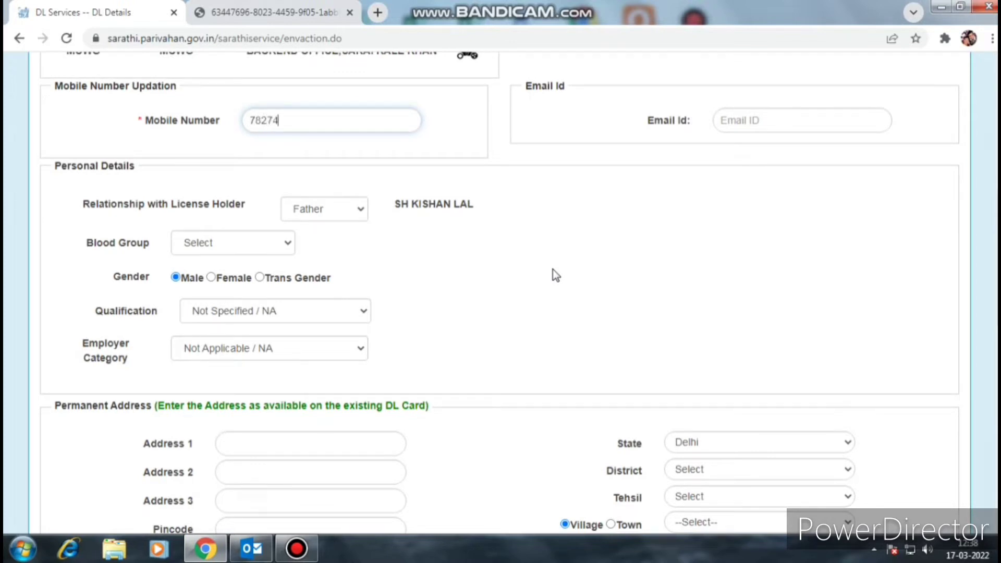
- Enter the applicant's e-mail address in Email Id, removing an extra 'l'
click(754, 120)
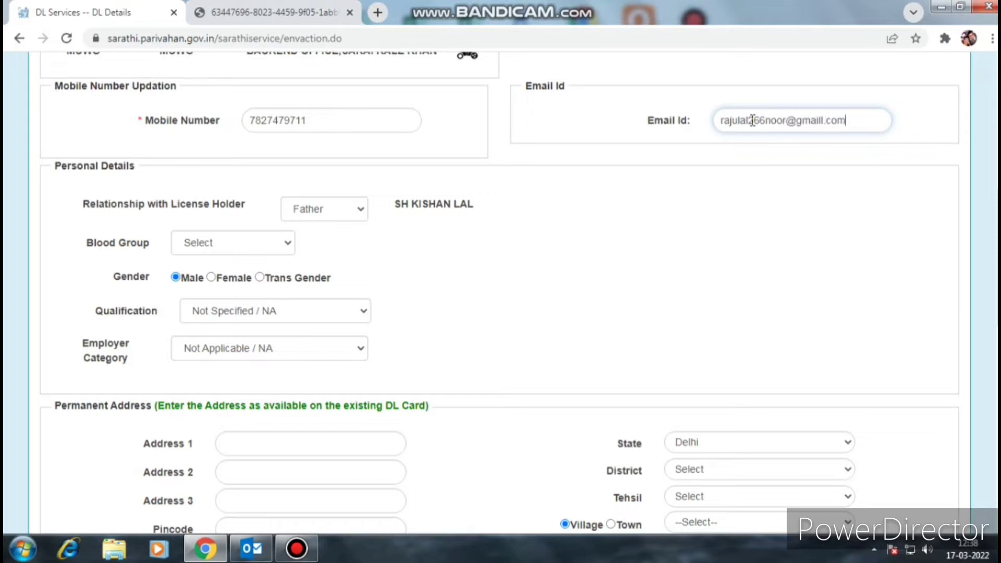
drag(824, 121, 817, 121)
key(BackSpace)
click(841, 204)
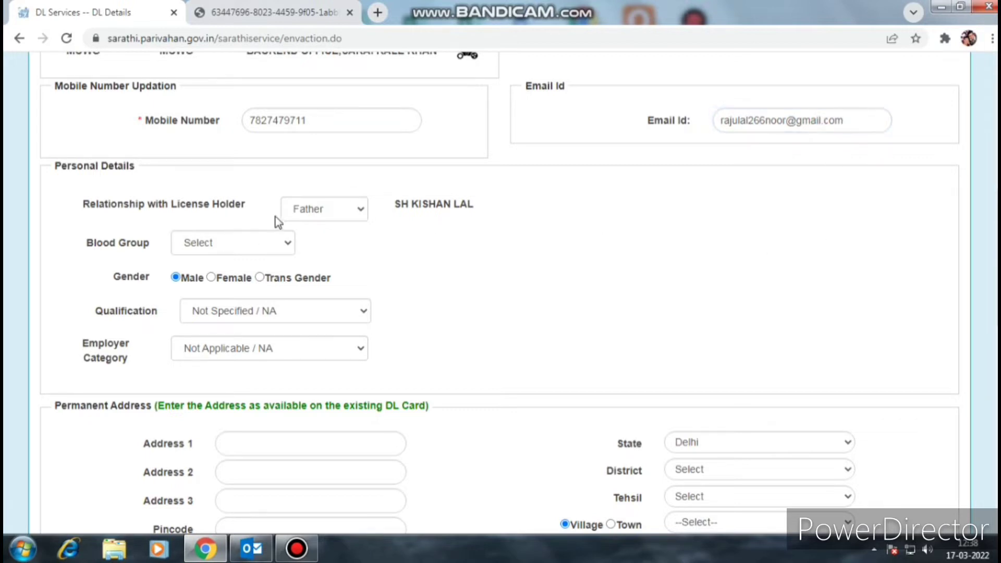
drag(138, 209, 239, 206)
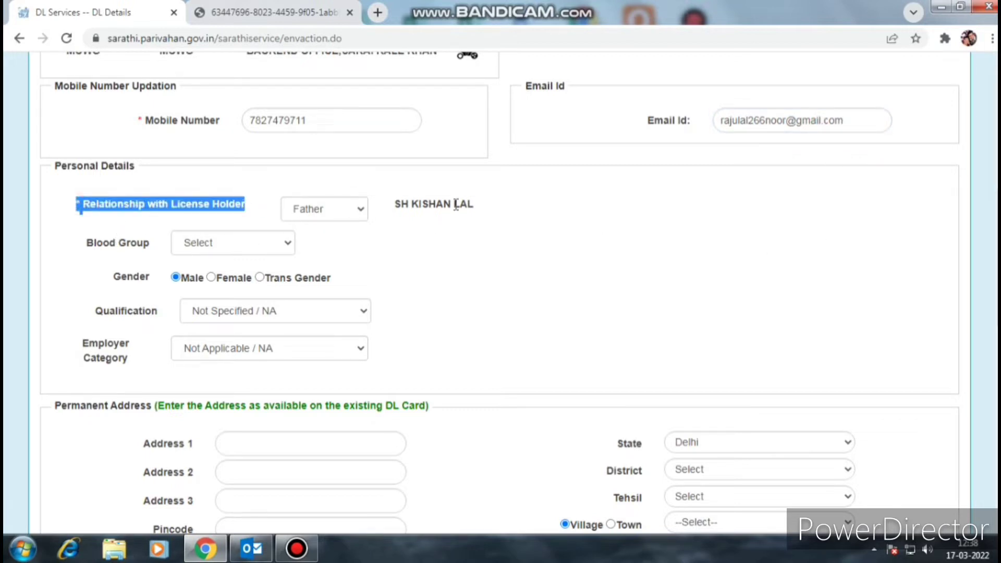
drag(396, 203, 470, 205)
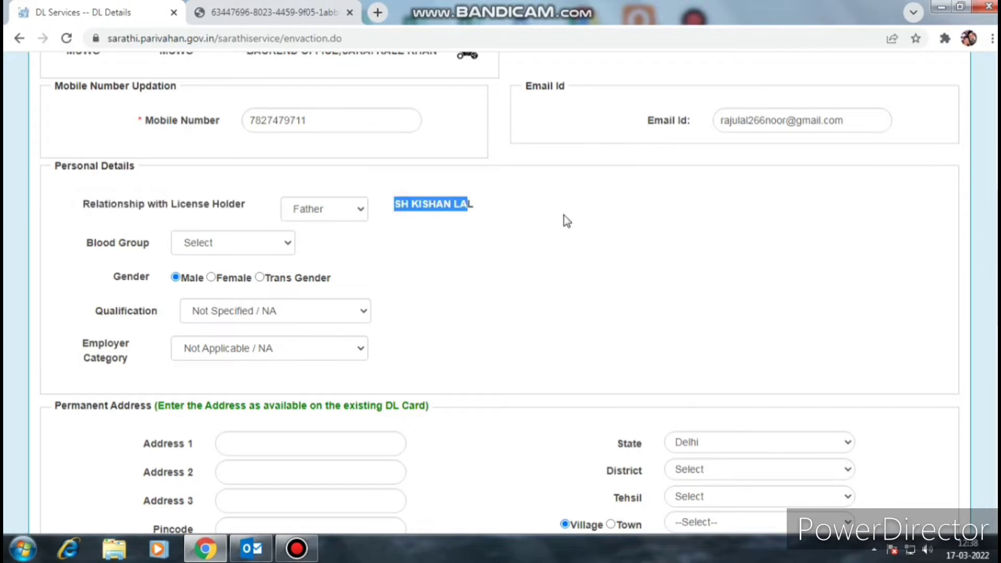
- Set the blood group to B+
scroll(564, 215, down, 1)
click(240, 167)
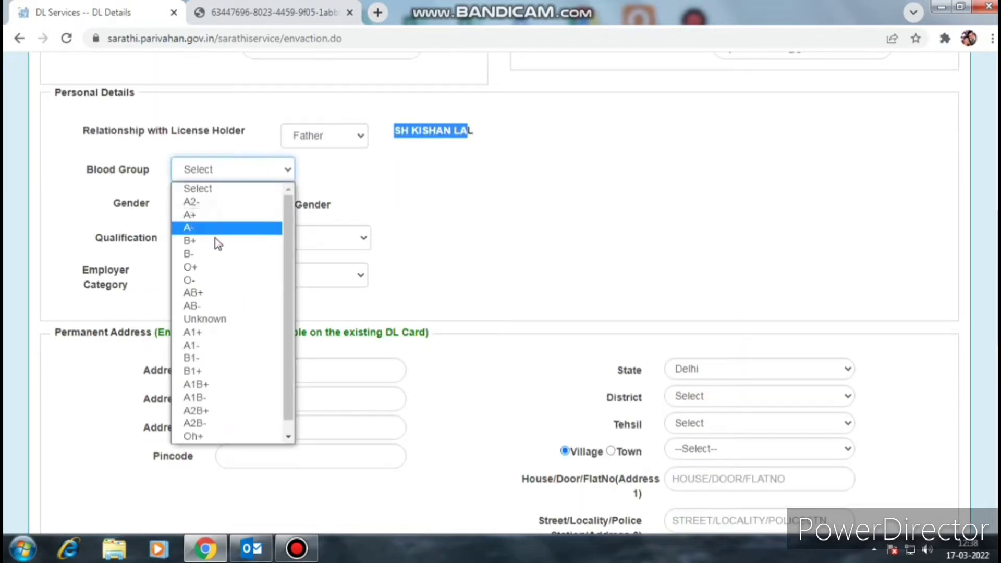
click(233, 239)
drag(111, 203, 152, 208)
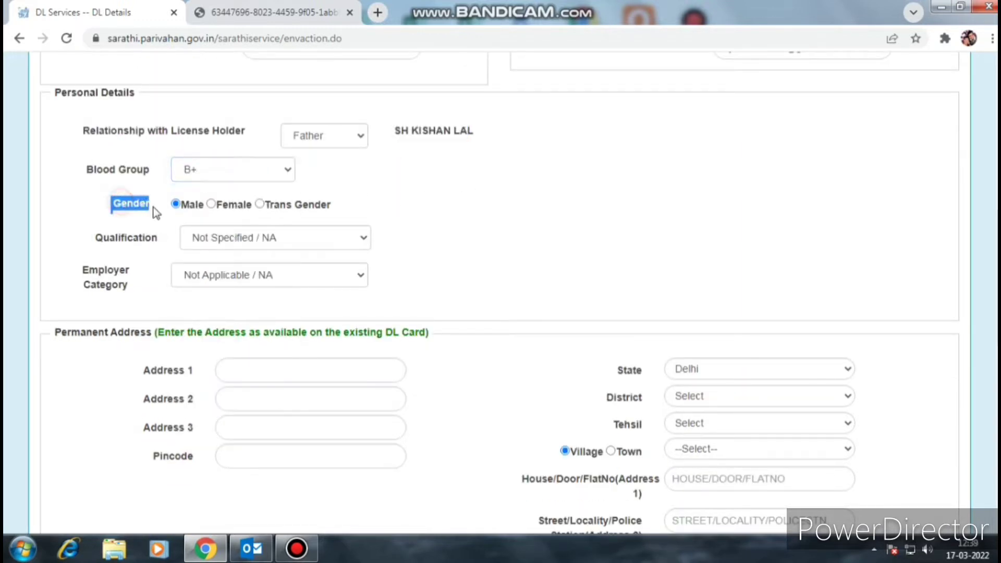
- Choose qualification 10th Standard or Equivalent and keep employer category Not Applicable / NA
click(267, 240)
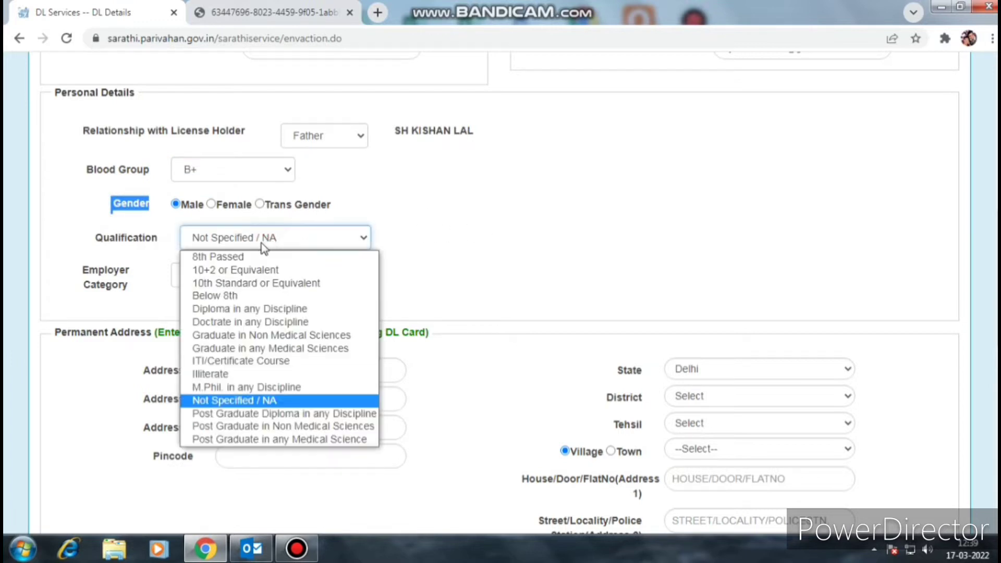
click(277, 284)
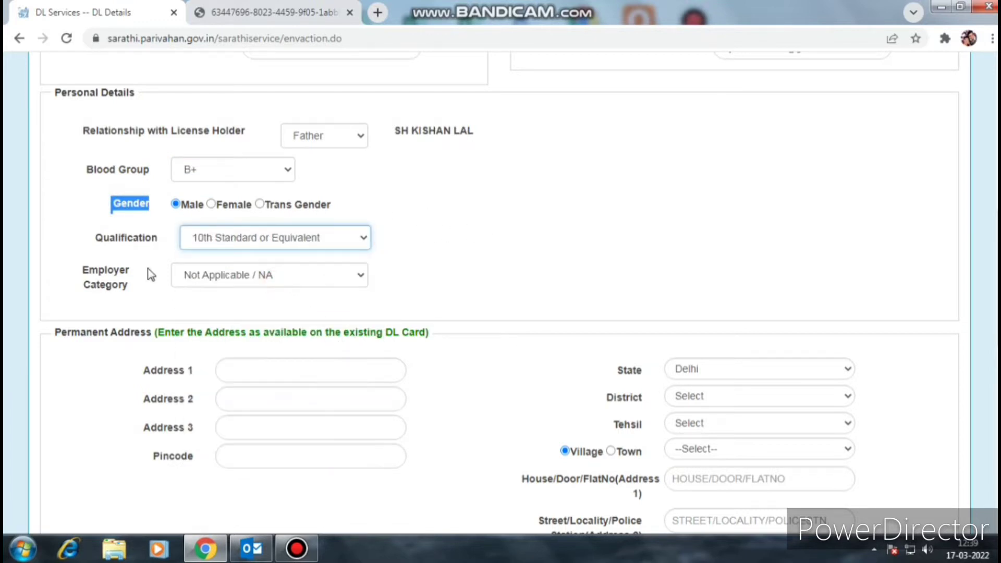
drag(158, 238, 110, 241)
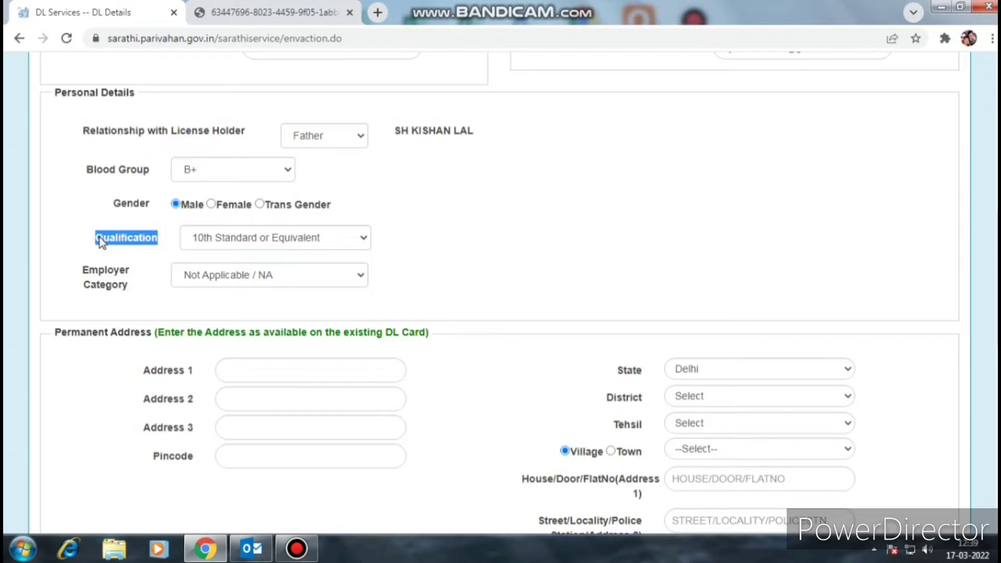
drag(80, 275, 127, 286)
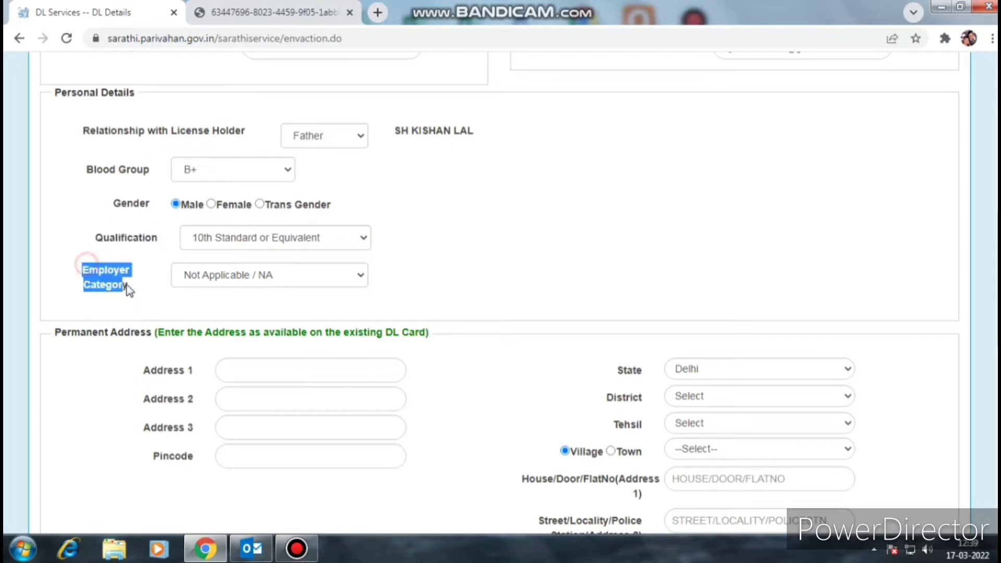
click(264, 279)
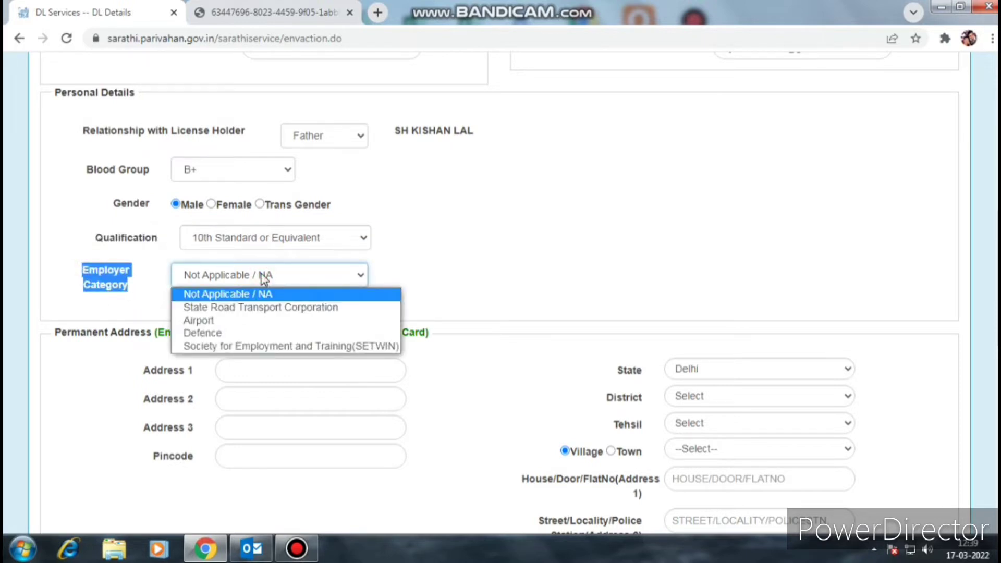
click(261, 277)
click(600, 267)
scroll(599, 268, down, 3)
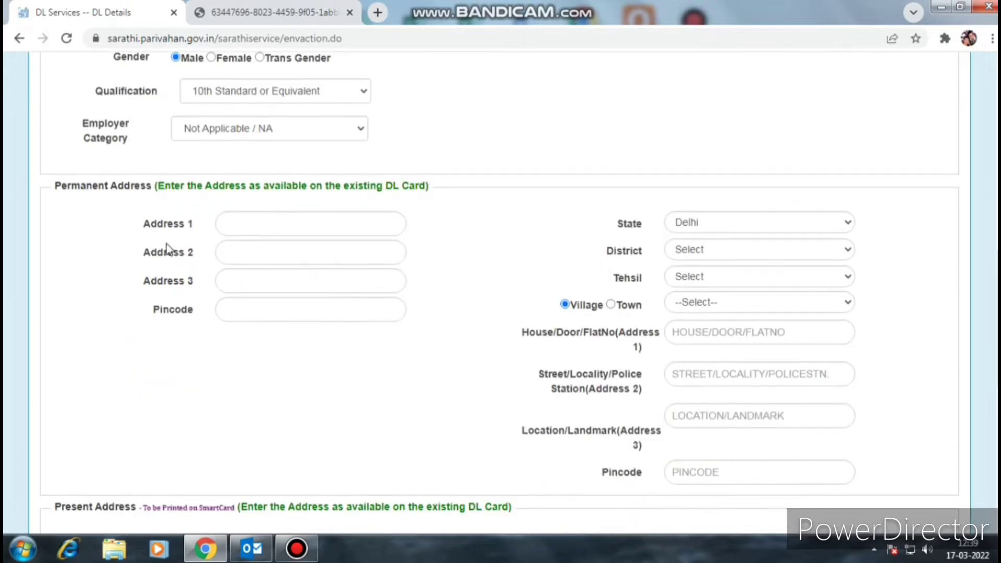
- Keep Delhi as the permanent address state and review the permanent address fields
drag(51, 190, 436, 198)
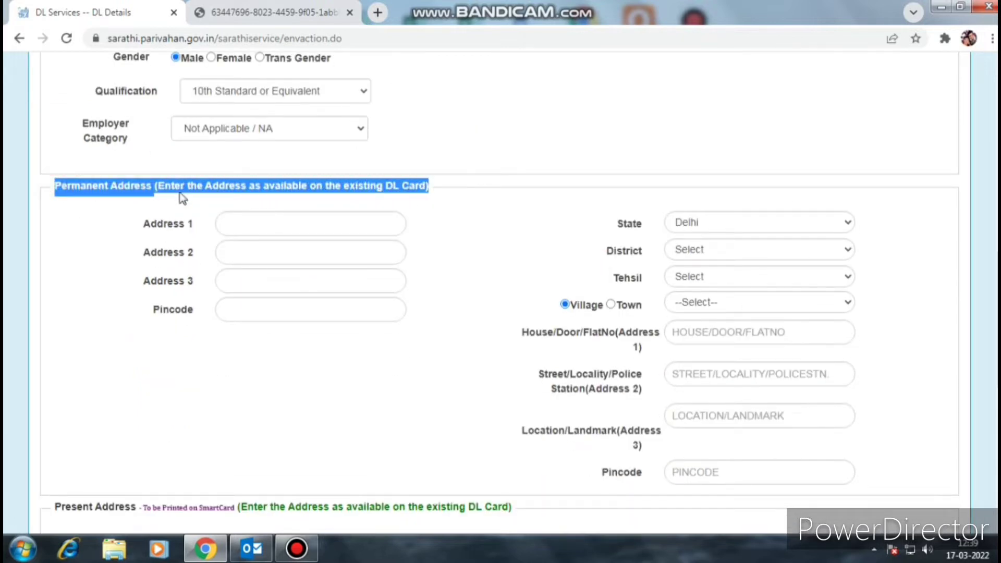
click(569, 246)
click(729, 223)
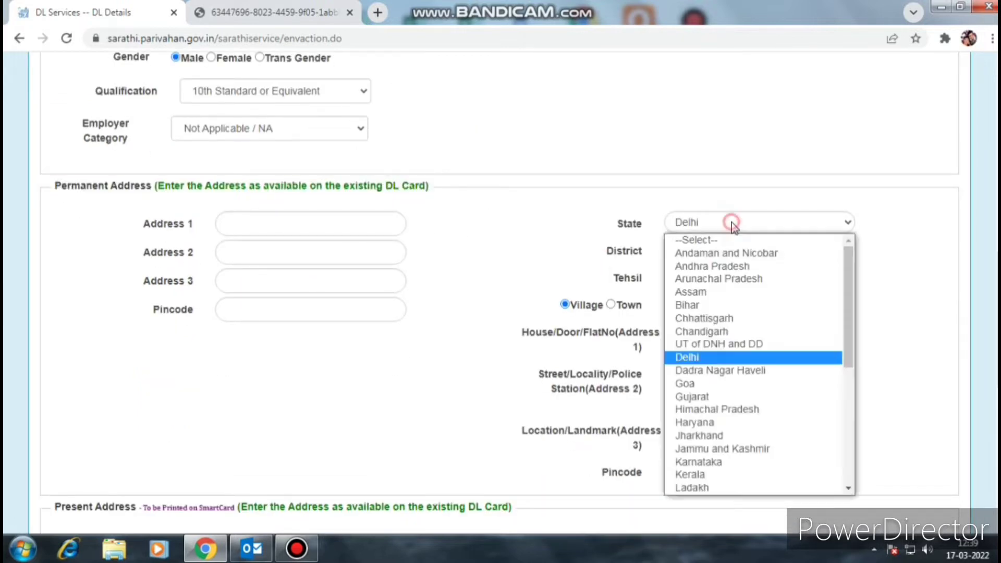
click(732, 223)
scroll(731, 224, down, 2)
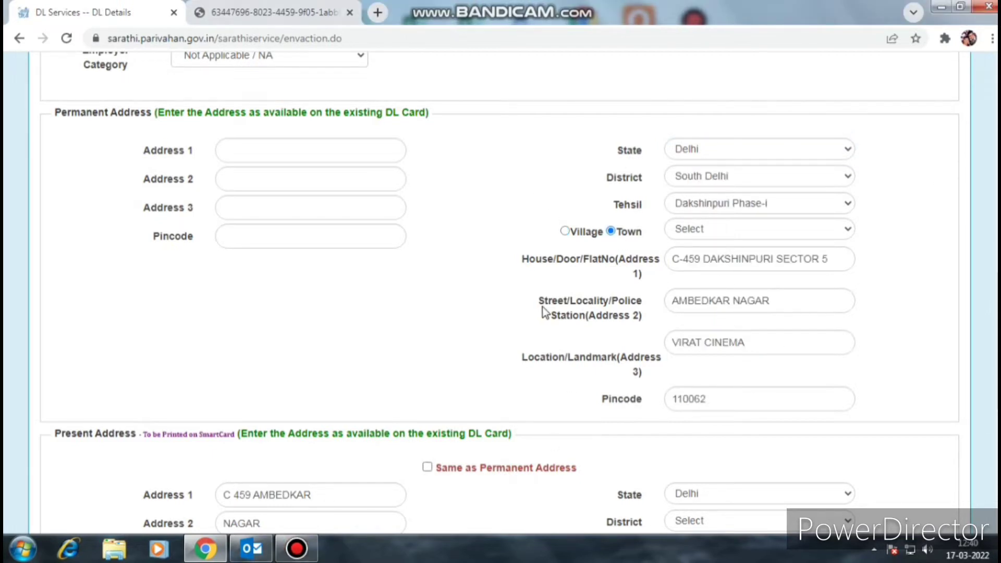
scroll(546, 318, down, 4)
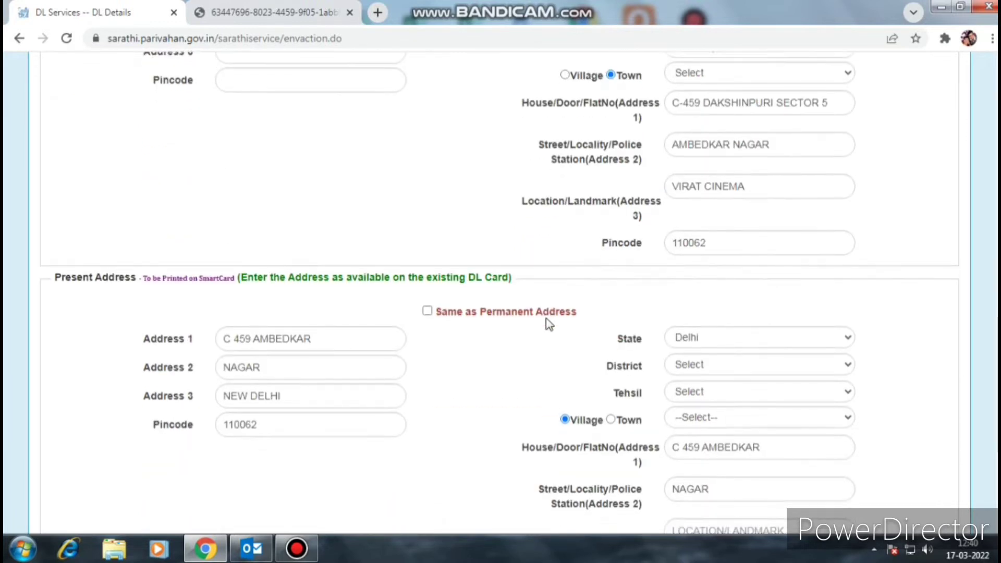
scroll(304, 234, down, 2)
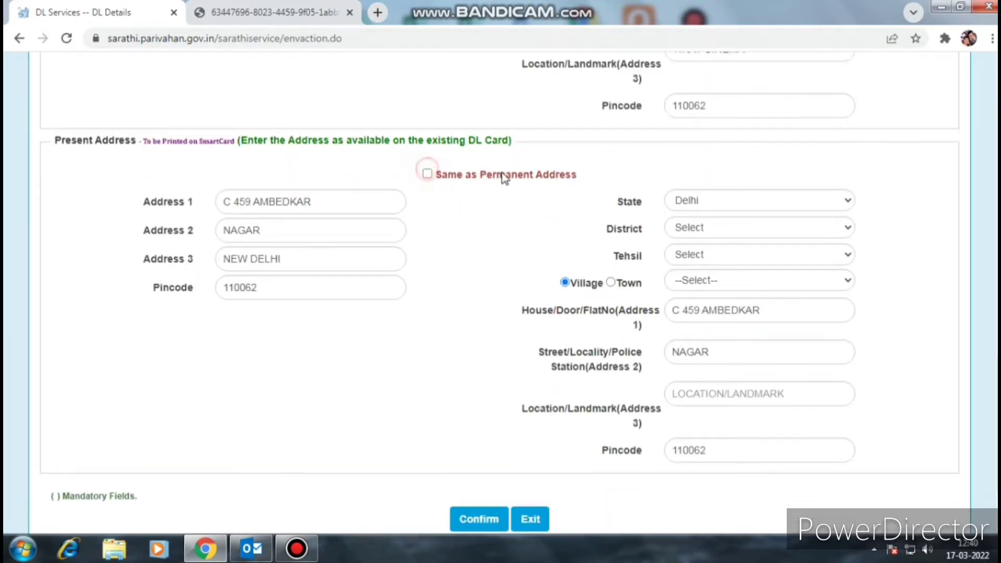
- Tick 'Same as Permanent Address' so the present address copies the permanent one
drag(577, 176, 427, 172)
click(428, 175)
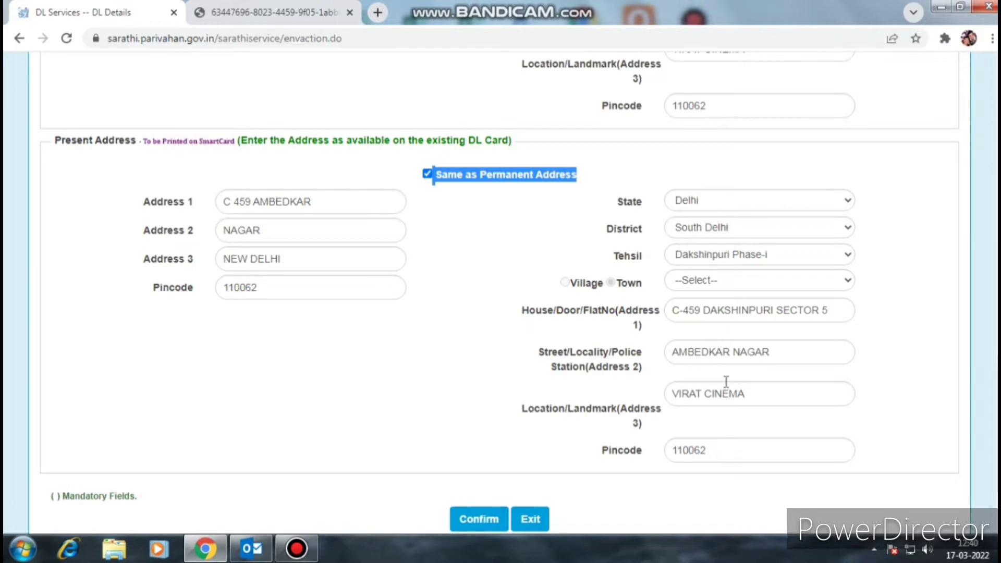
scroll(711, 353, down, 3)
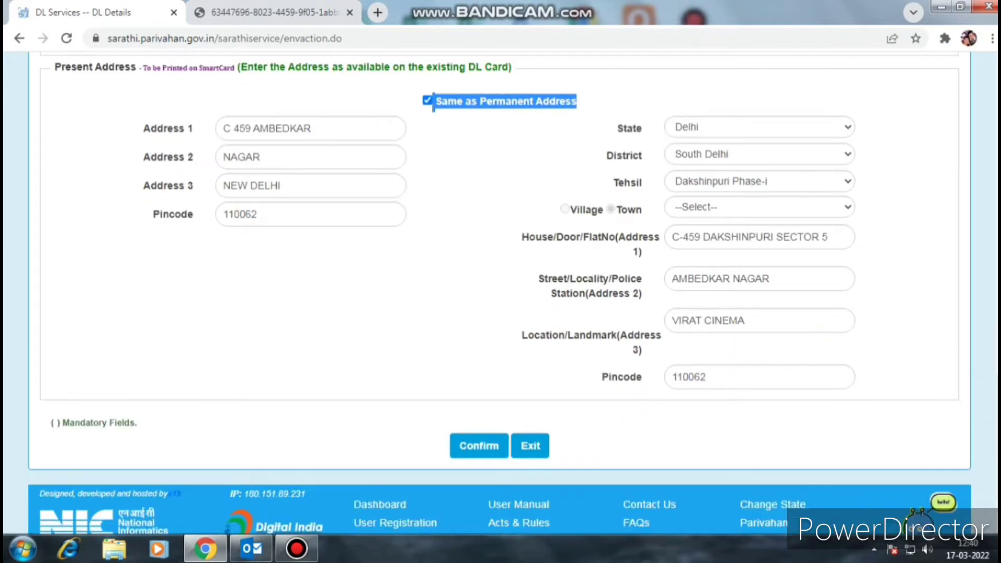
- Confirm the delivery address and swap Change of Address in DL for Issue of Duplicate DL
click(478, 448)
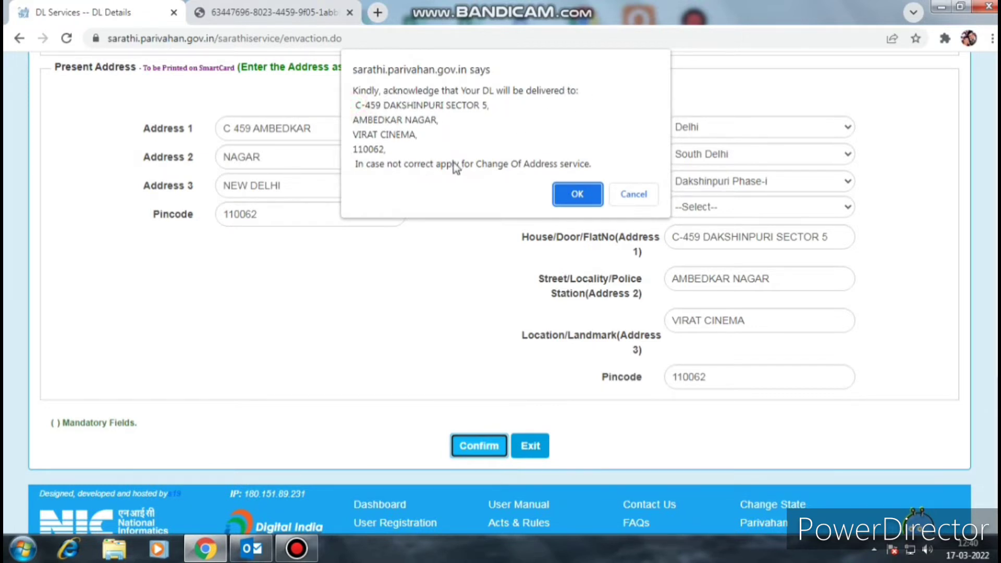
click(577, 193)
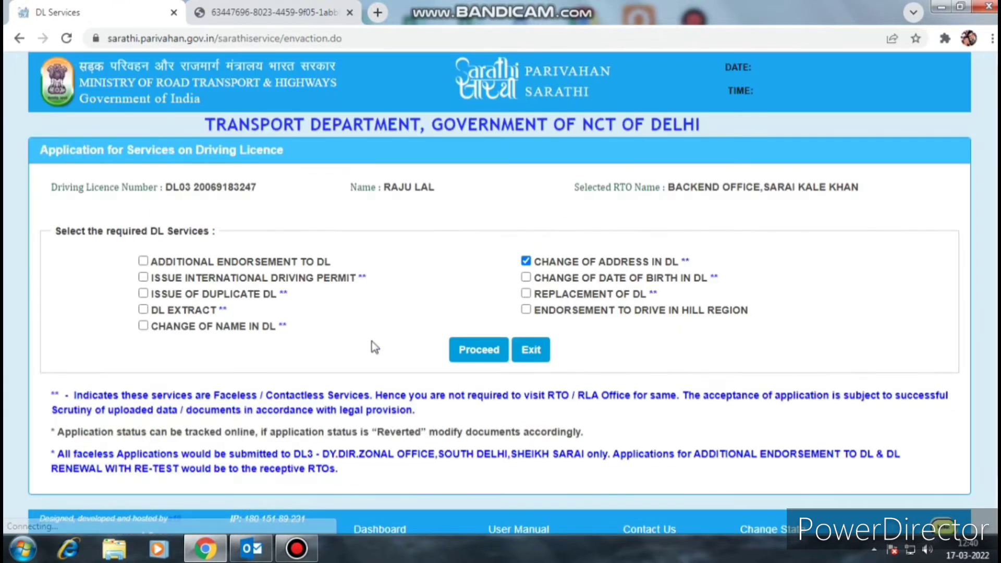
click(527, 262)
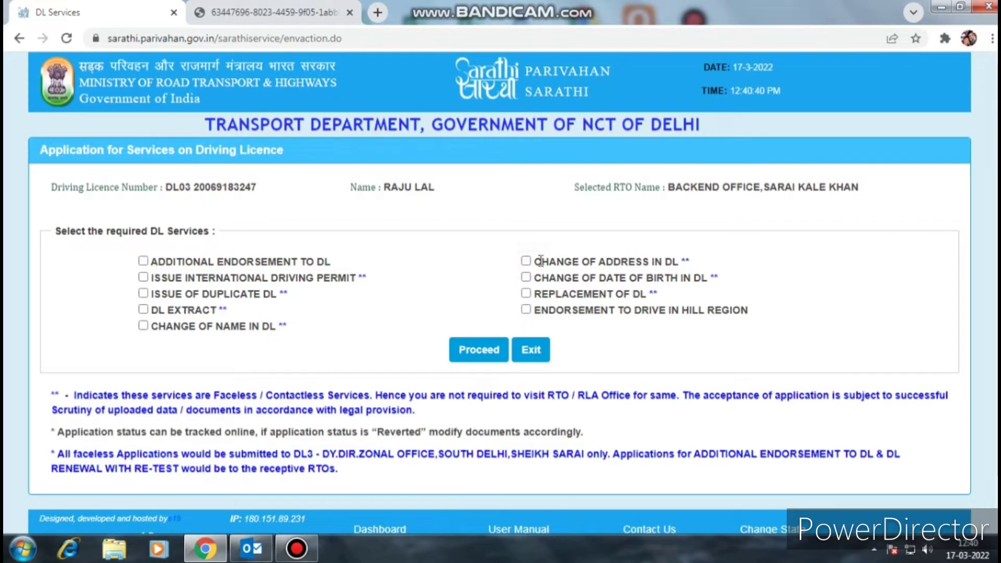
click(143, 293)
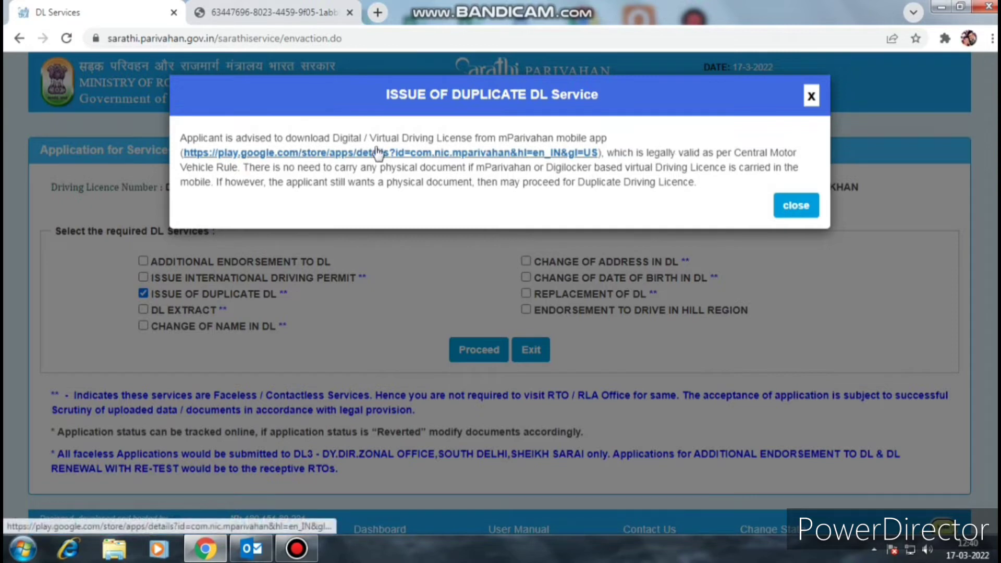
click(796, 209)
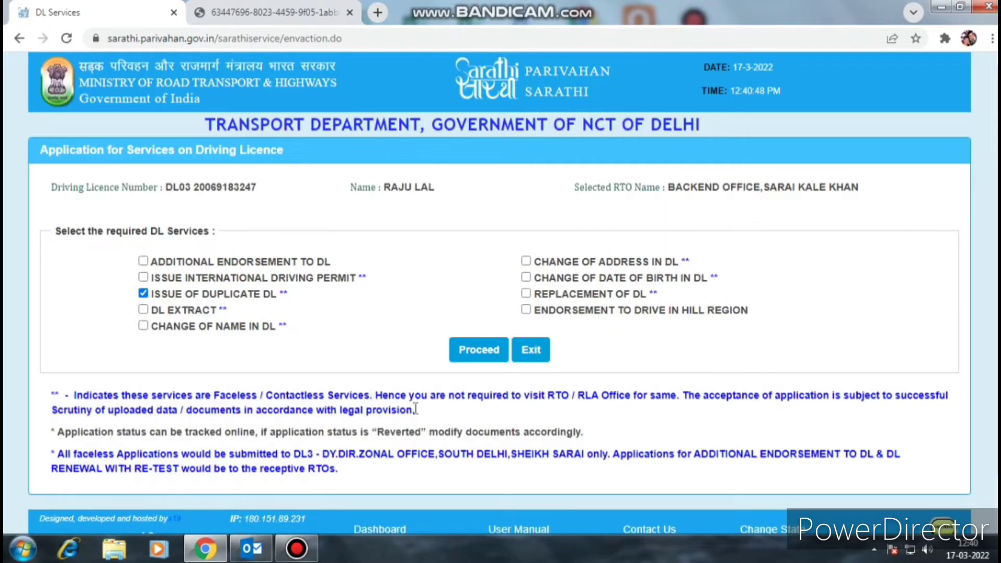
- Save the duplicate DL request with reason Loss of DL/PSV Badge and remarks 'dl loss'
click(478, 351)
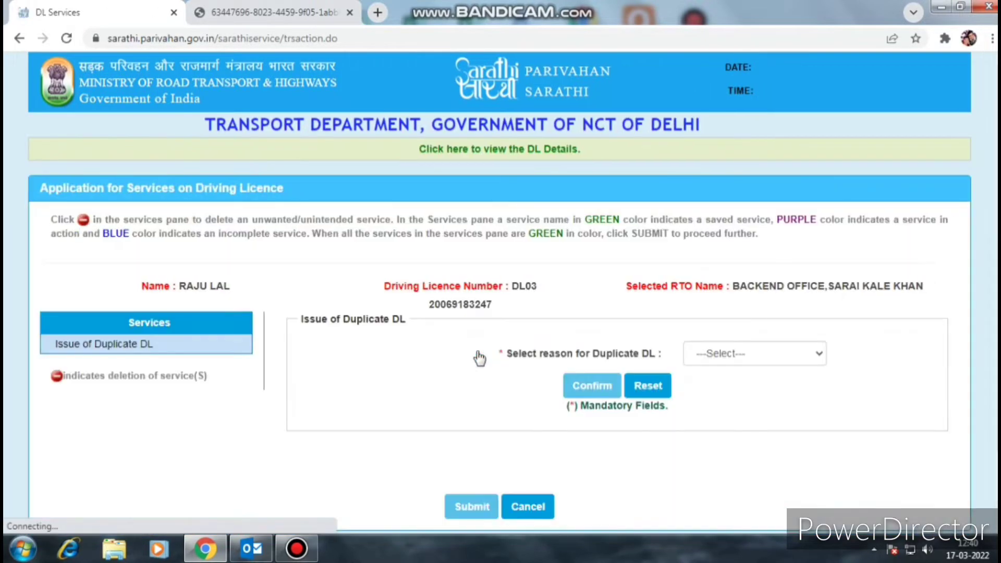
click(713, 356)
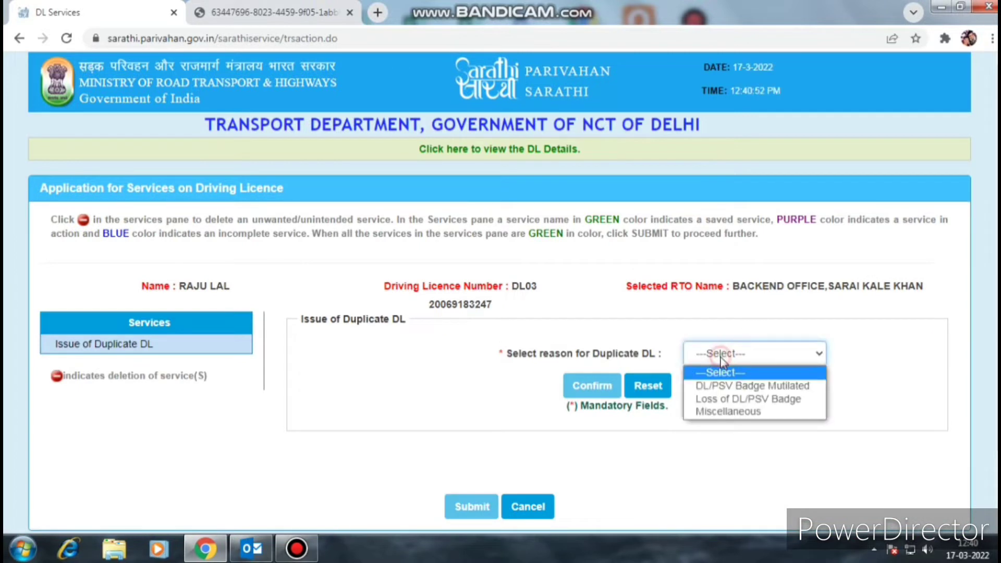
click(751, 399)
click(519, 389)
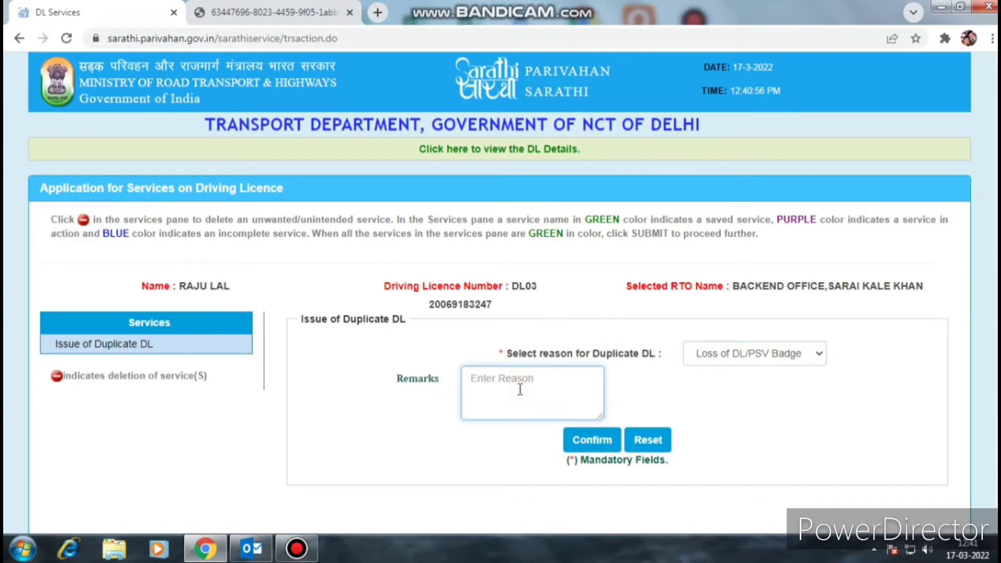
text(dl loss)
click(588, 442)
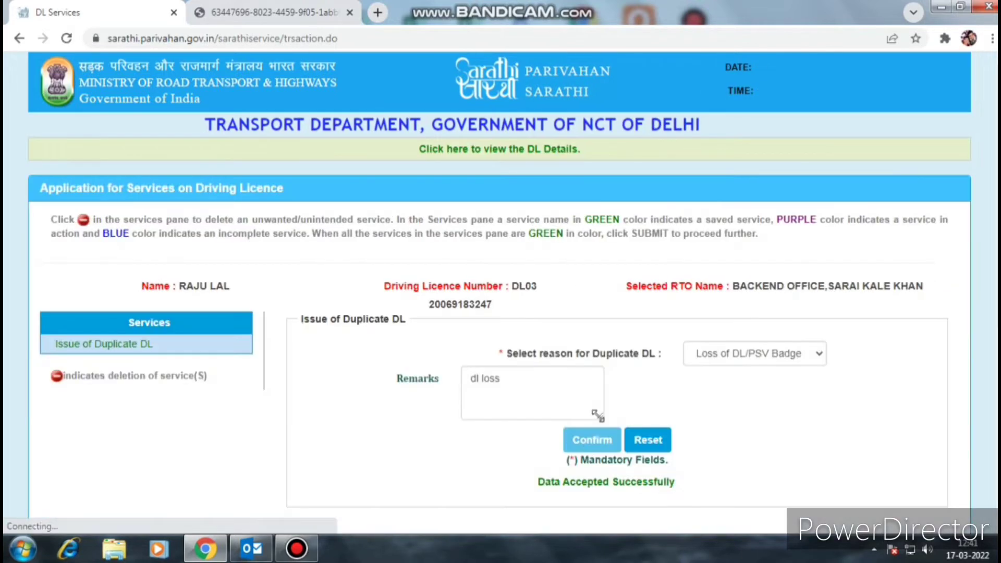
scroll(558, 379, down, 1)
scroll(558, 379, down, 1)
drag(514, 334, 801, 348)
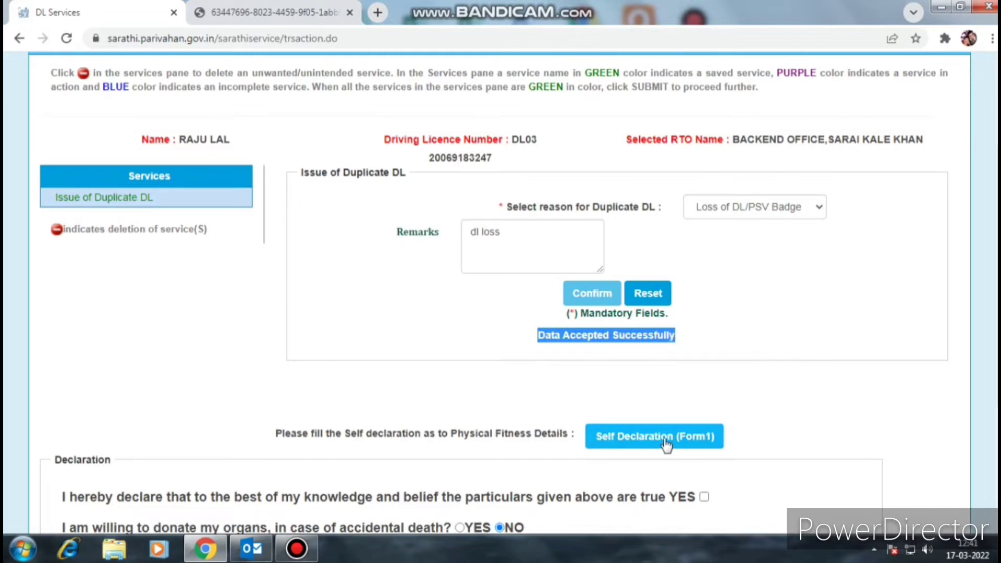
- Declare the given particulars true and leave the organ donation answer at NO
scroll(746, 387, down, 2)
click(784, 249)
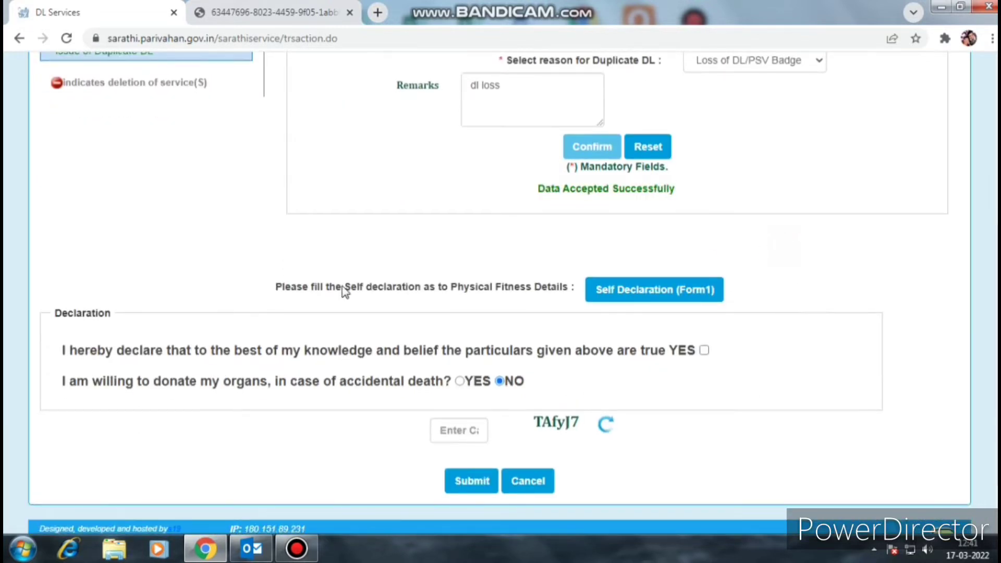
drag(266, 286, 576, 286)
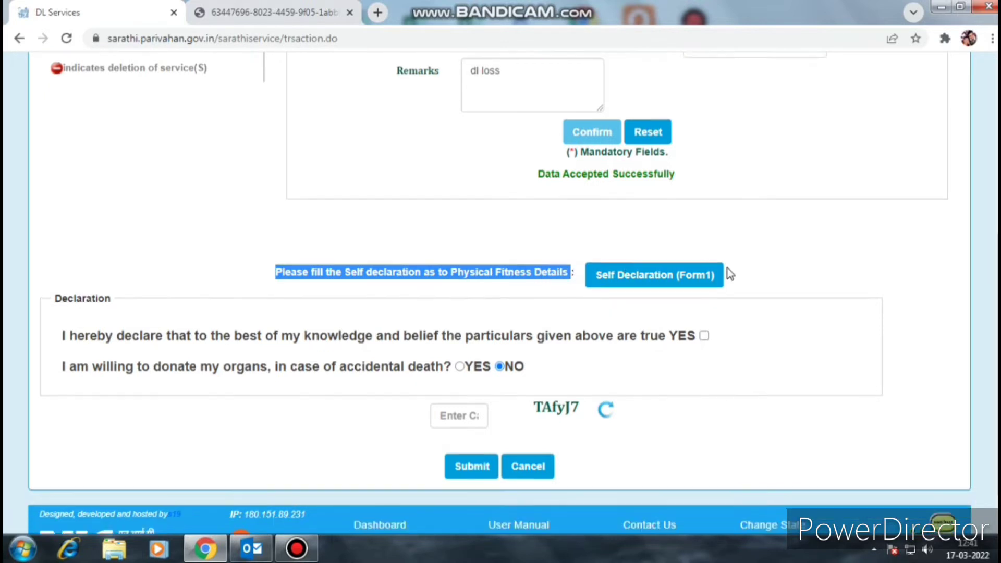
scroll(726, 273, down, 1)
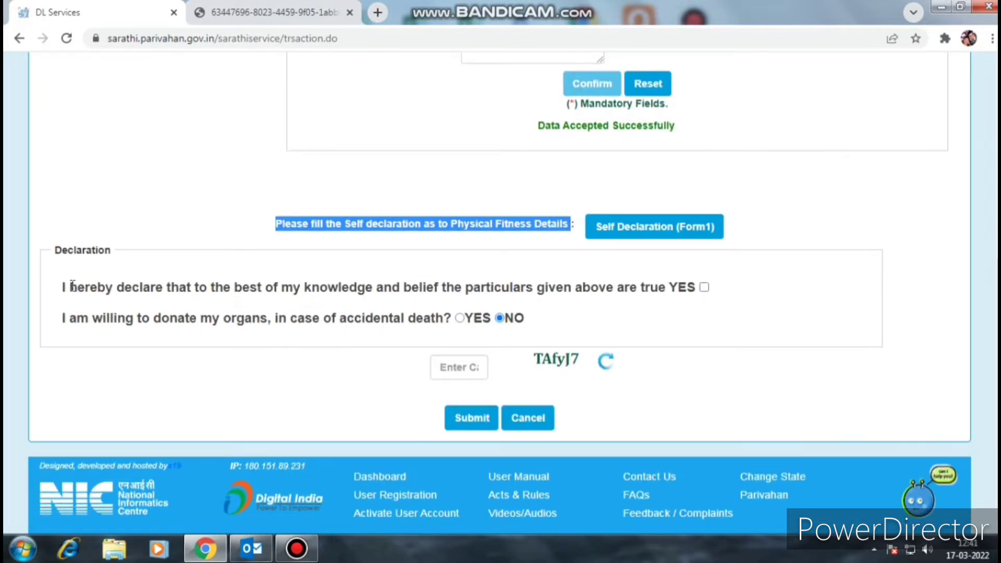
drag(63, 287, 670, 287)
click(701, 290)
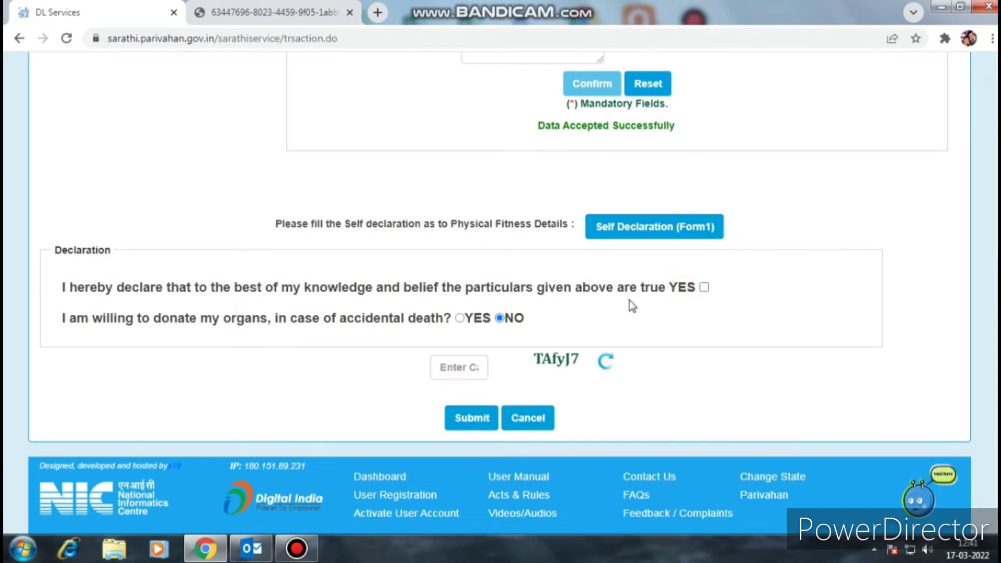
click(703, 289)
click(461, 323)
click(644, 119)
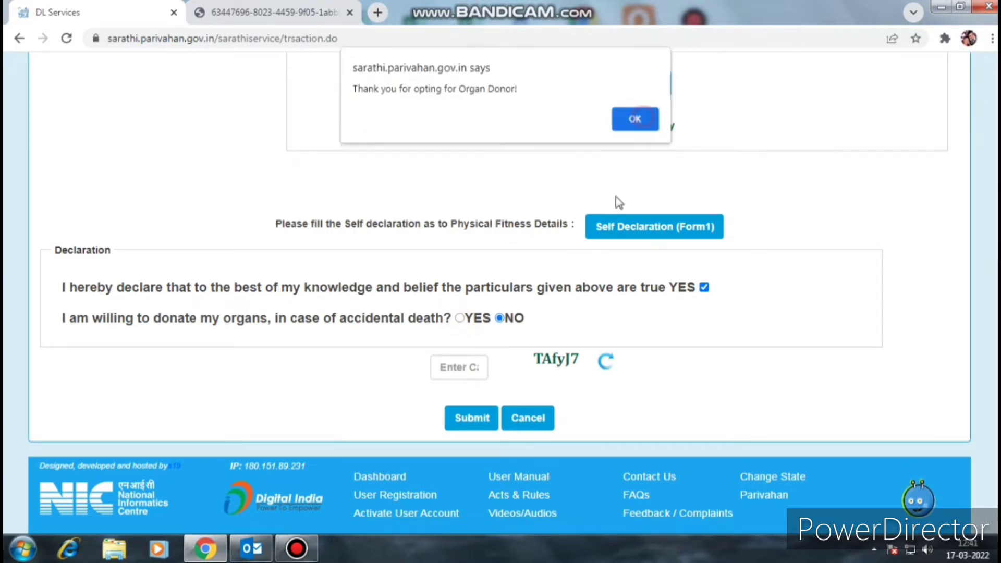
click(500, 318)
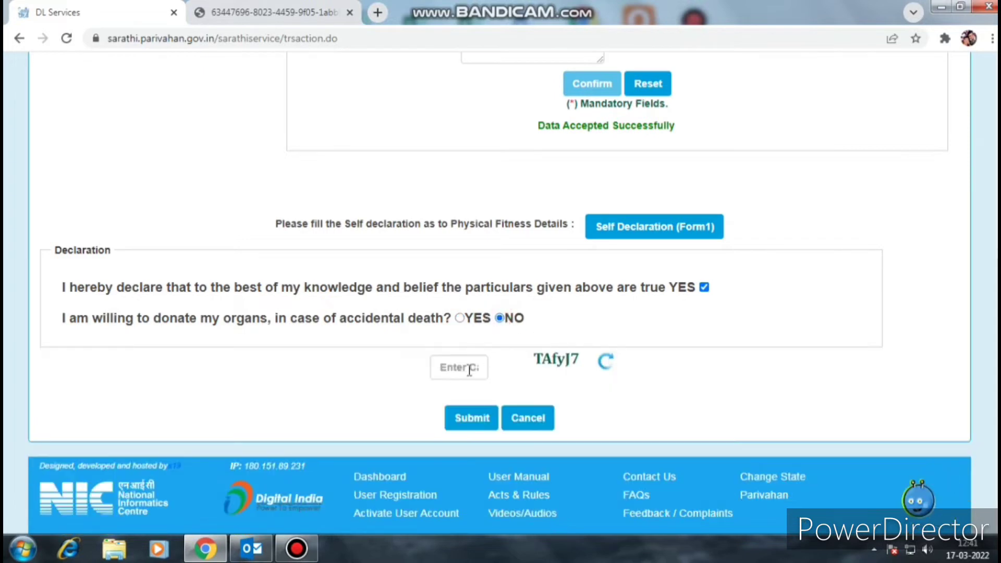
- Enter the captcha, submit the application, and open the Self Declaration (Form1) fitness form
click(453, 373)
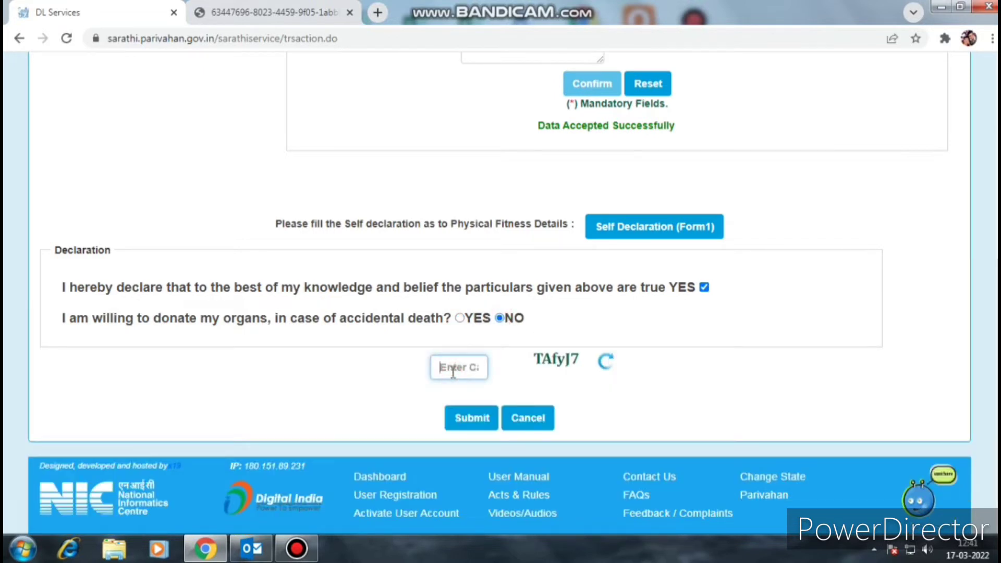
text(TAfy)
key(BackSpace)
text(J7)
click(473, 424)
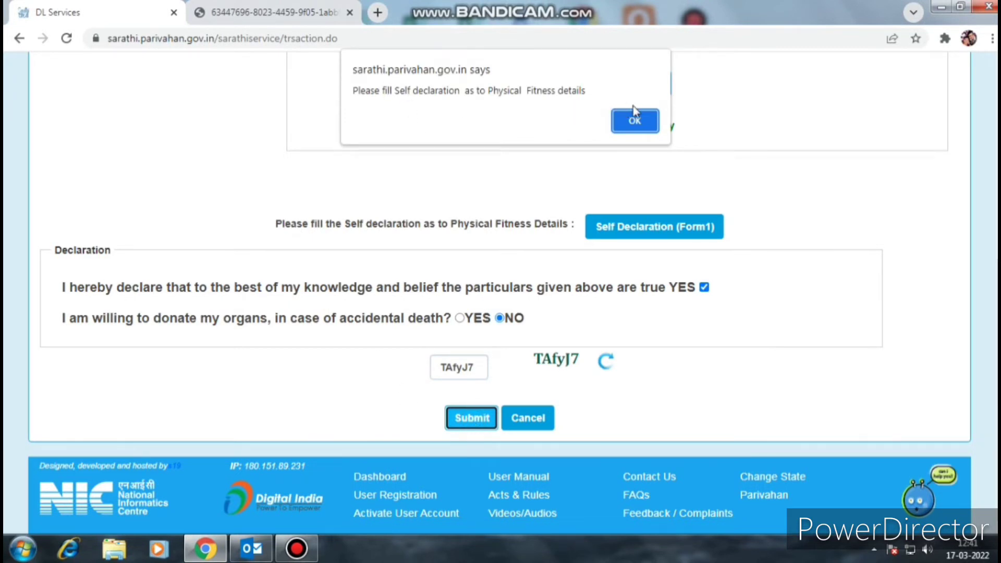
click(635, 120)
click(671, 226)
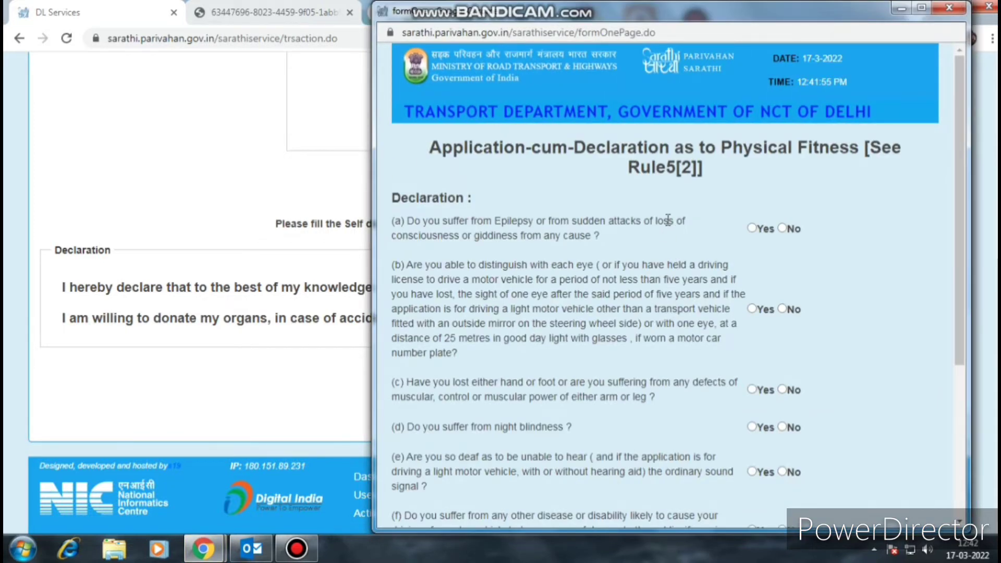
- Answer the physical fitness questions in the maximized form and submit the declaration
click(918, 9)
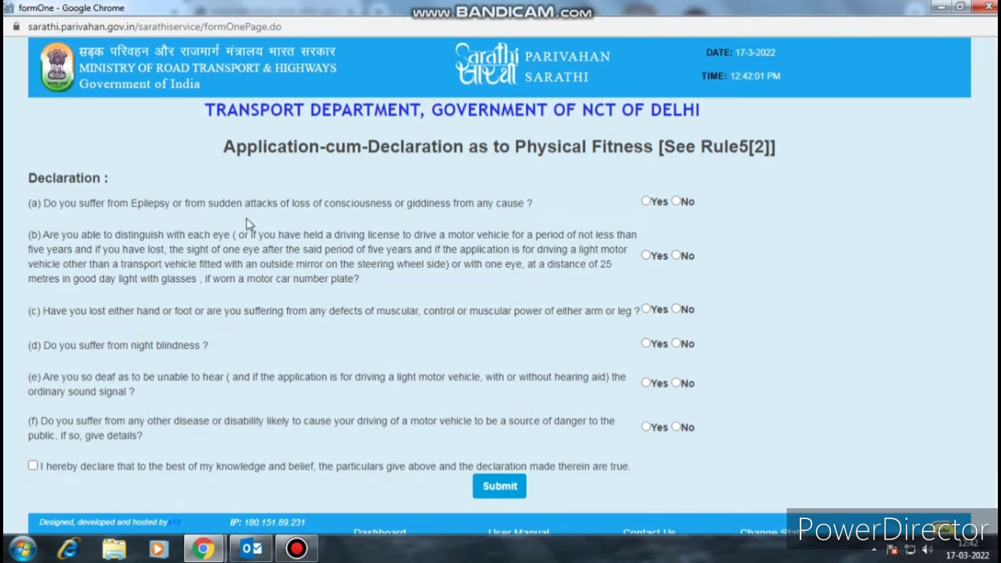
click(676, 202)
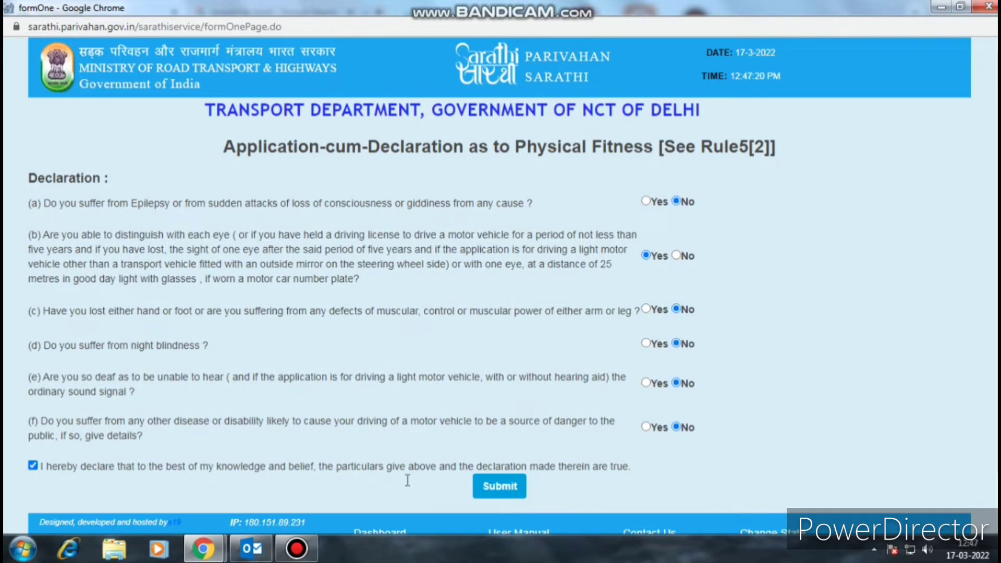
click(497, 493)
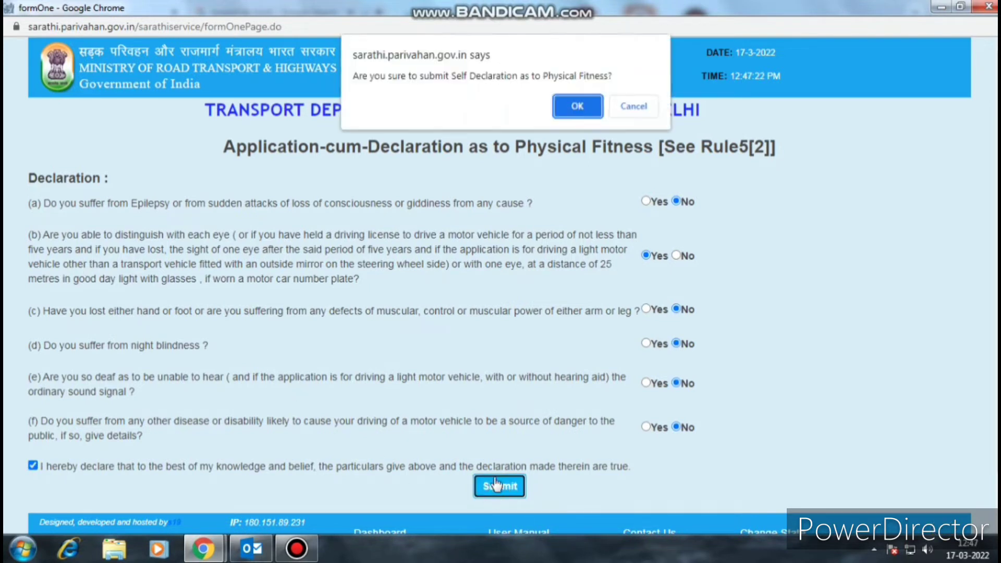
click(577, 106)
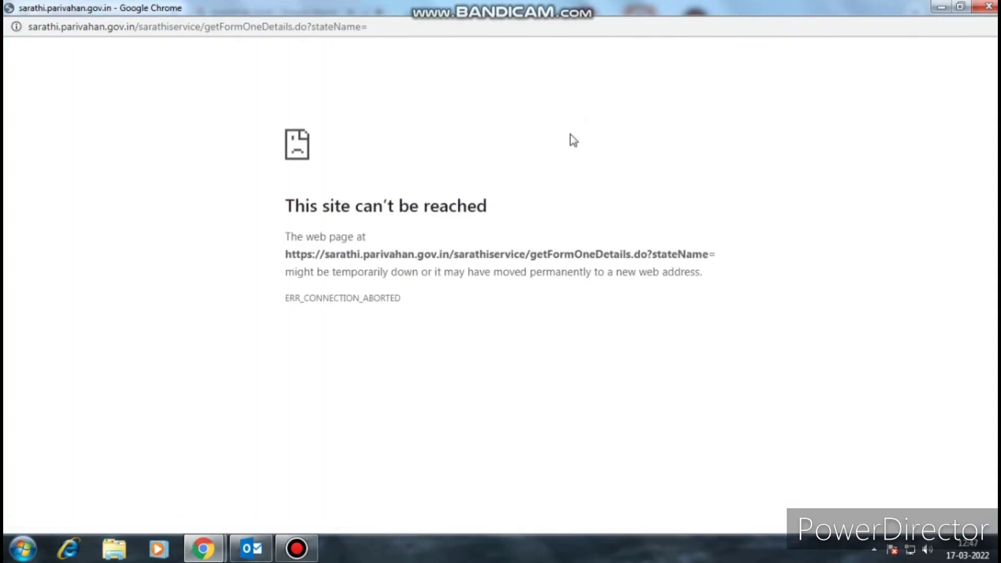
- Reload the failed page and resend the declaration form data
right_click(177, 88)
click(242, 143)
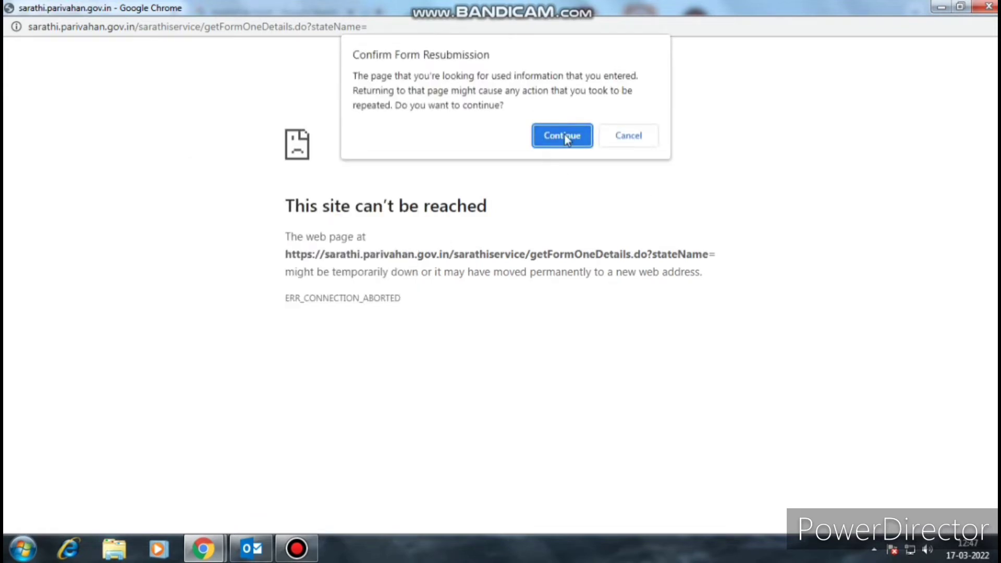
click(565, 134)
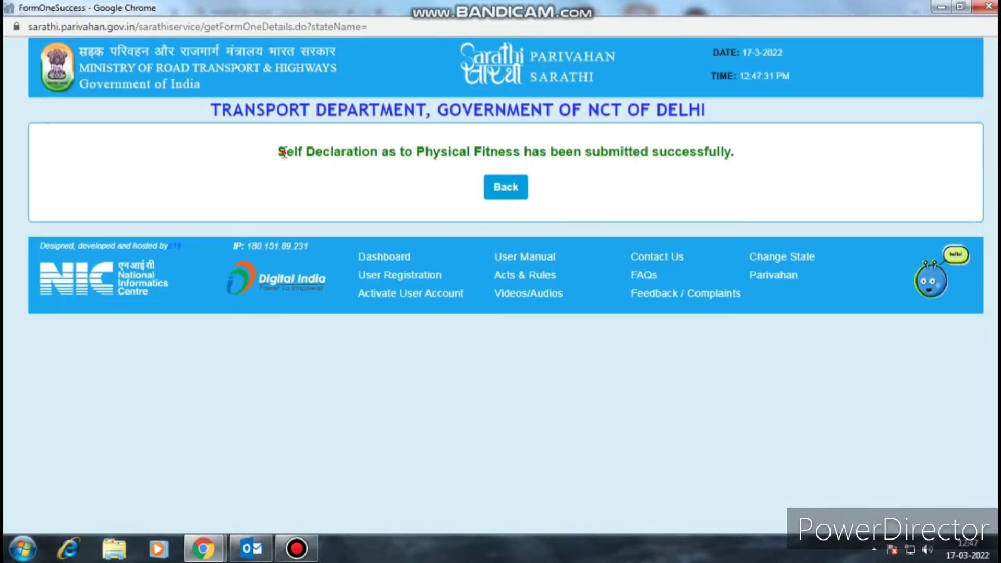
- Go back to the DL Services form and resubmit the duplicate DL application without organ donation
drag(284, 152, 742, 163)
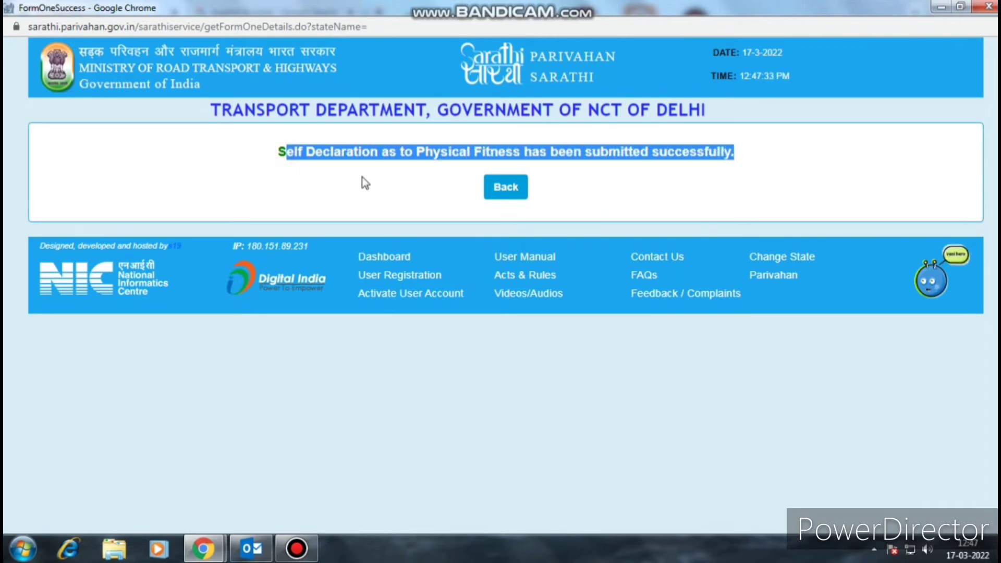
click(506, 189)
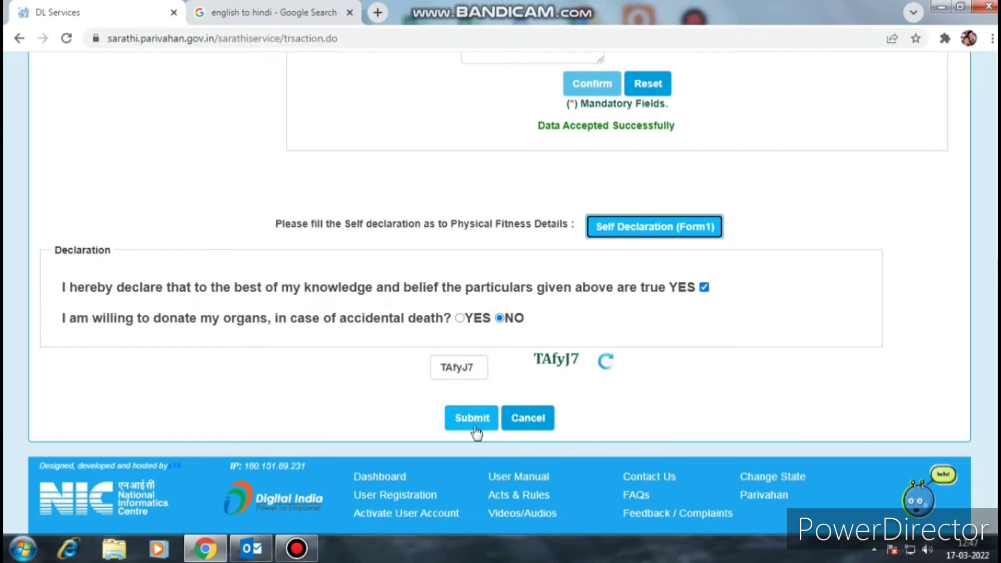
drag(64, 288, 585, 308)
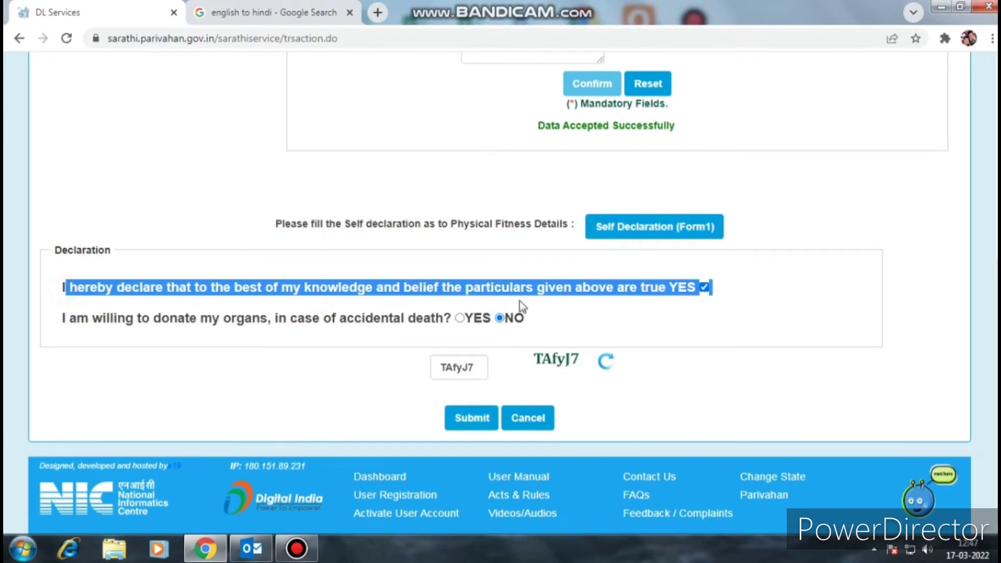
click(592, 315)
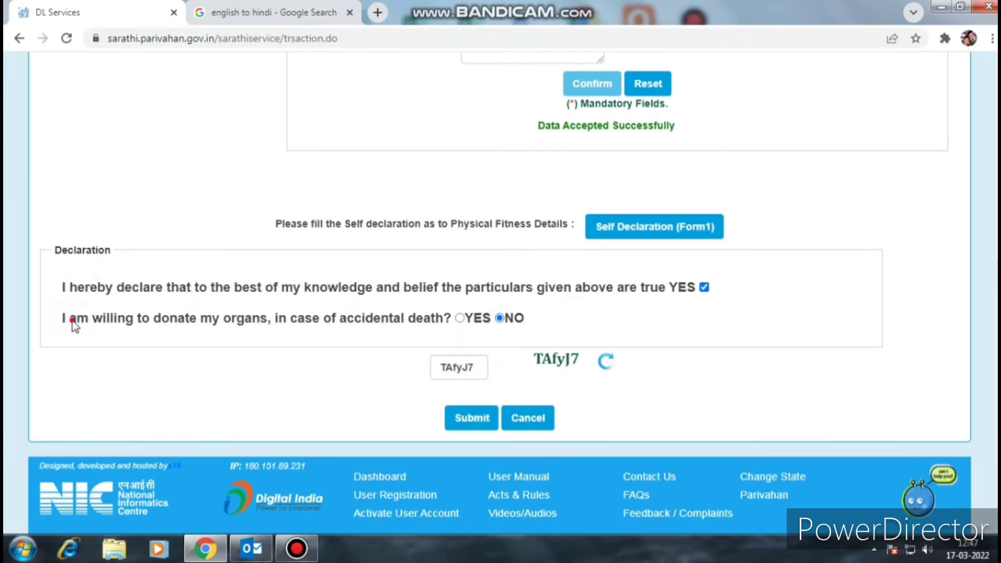
drag(64, 318, 587, 361)
click(592, 323)
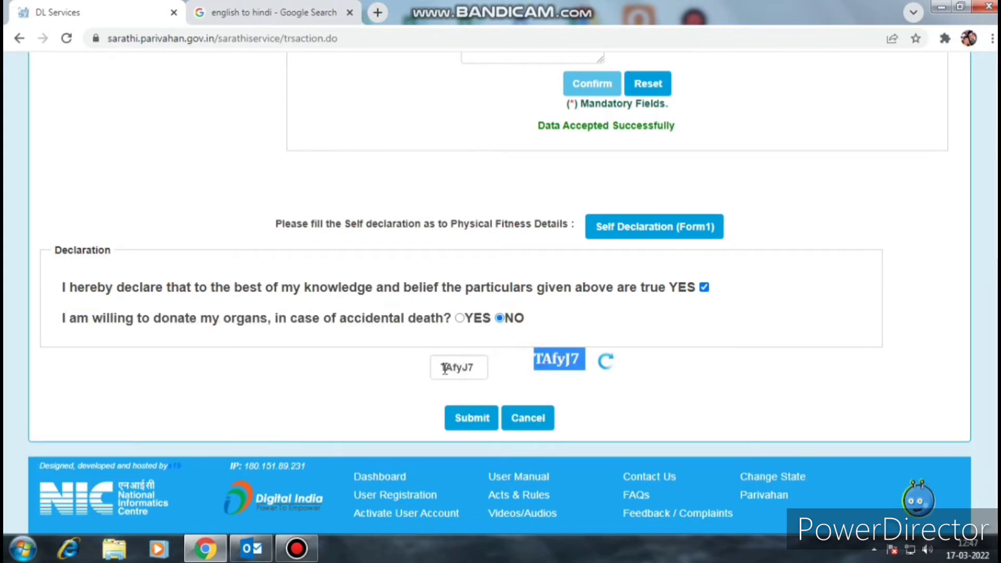
drag(444, 368, 476, 369)
click(472, 417)
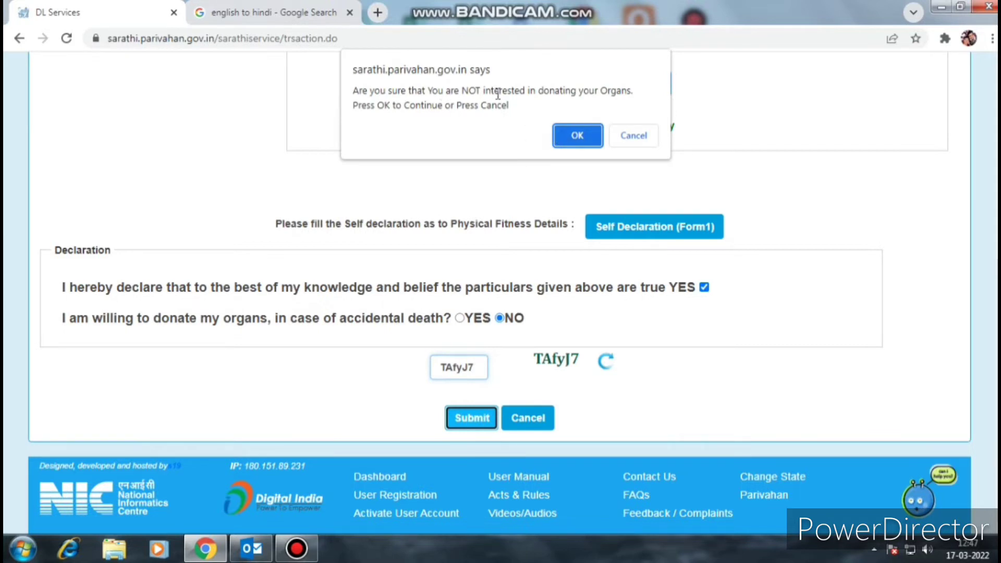
click(578, 137)
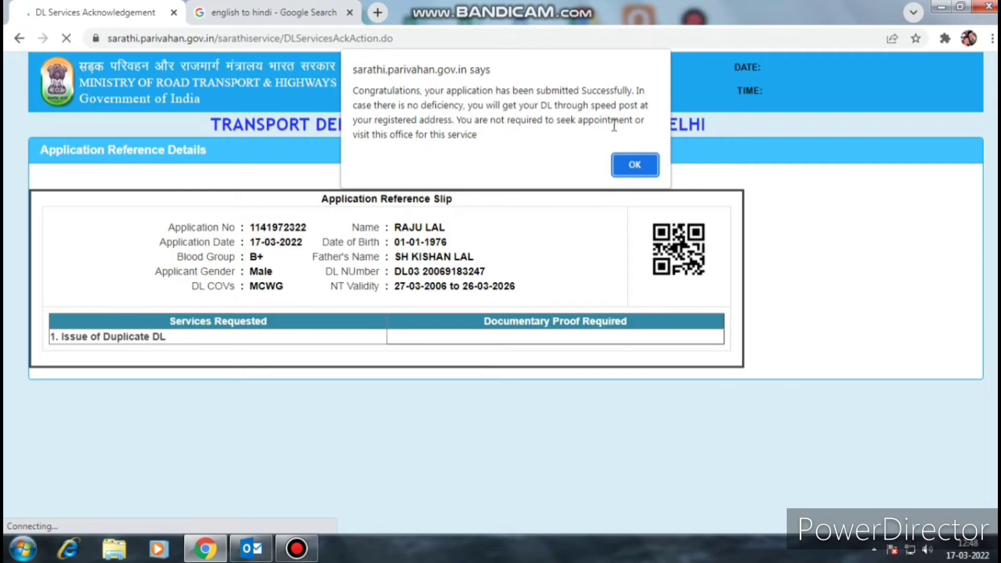
- Dismiss the success alert, review the acknowledgement slip, and continue to Application Status
click(633, 165)
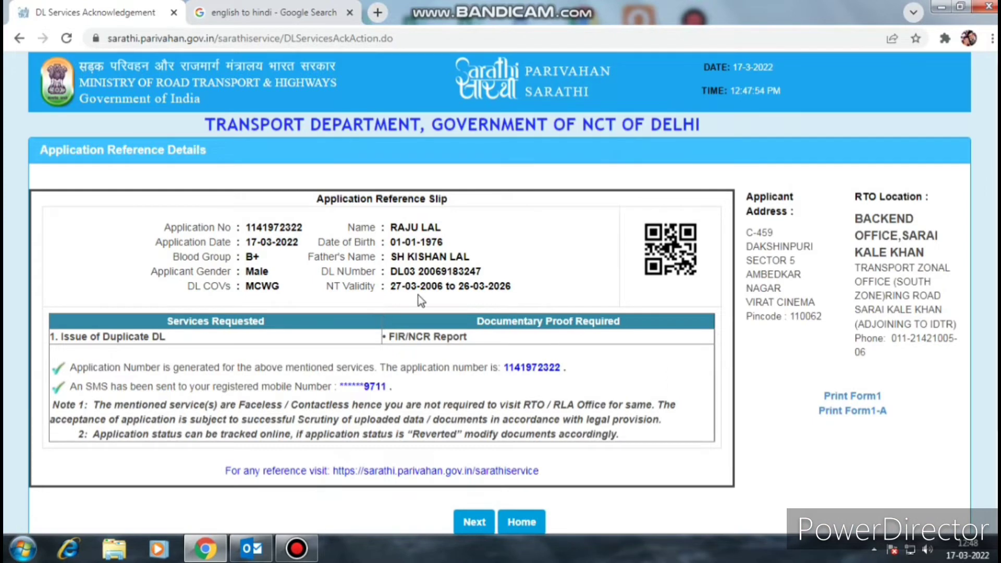
scroll(602, 267, down, 1)
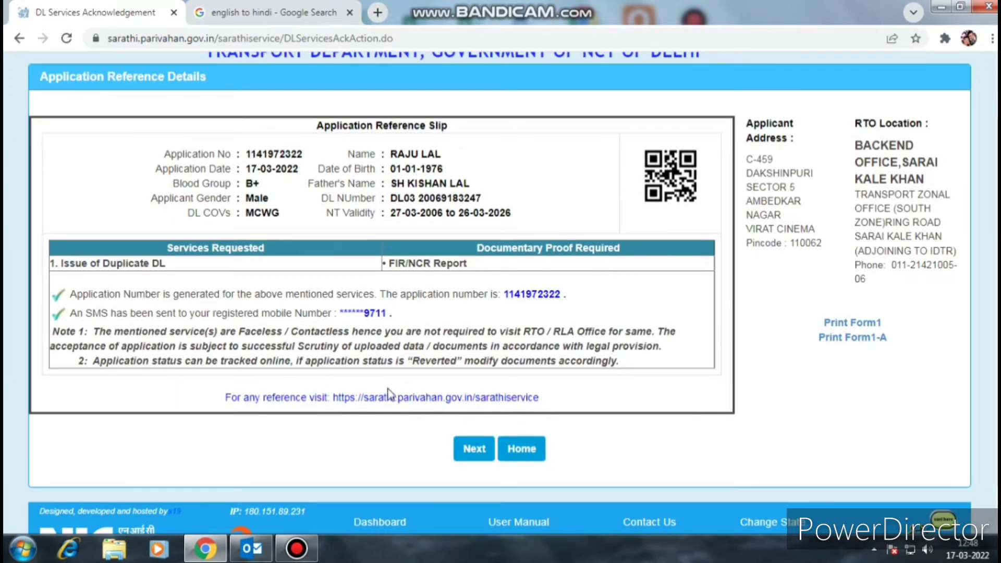
scroll(552, 288, up, 1)
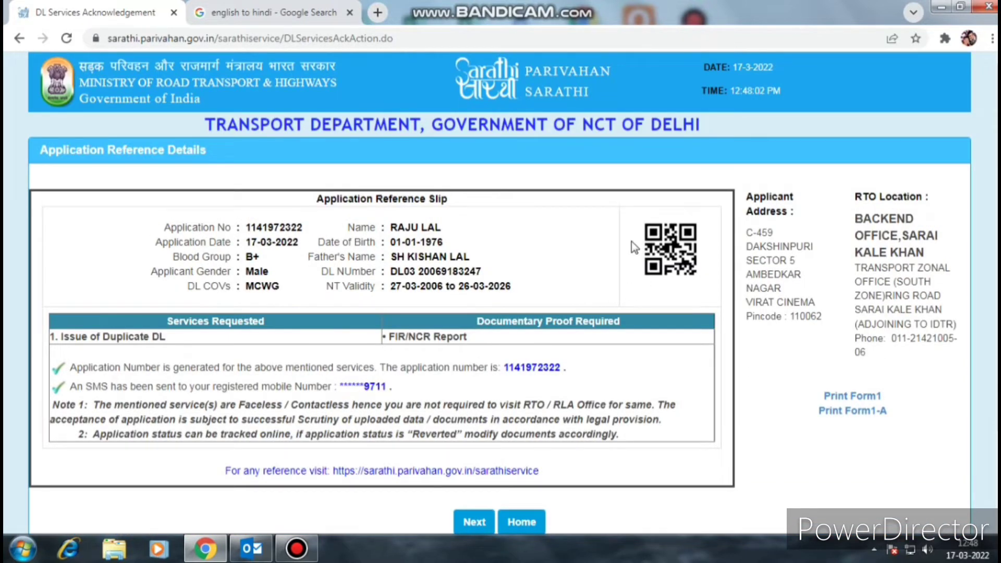
right_click(541, 233)
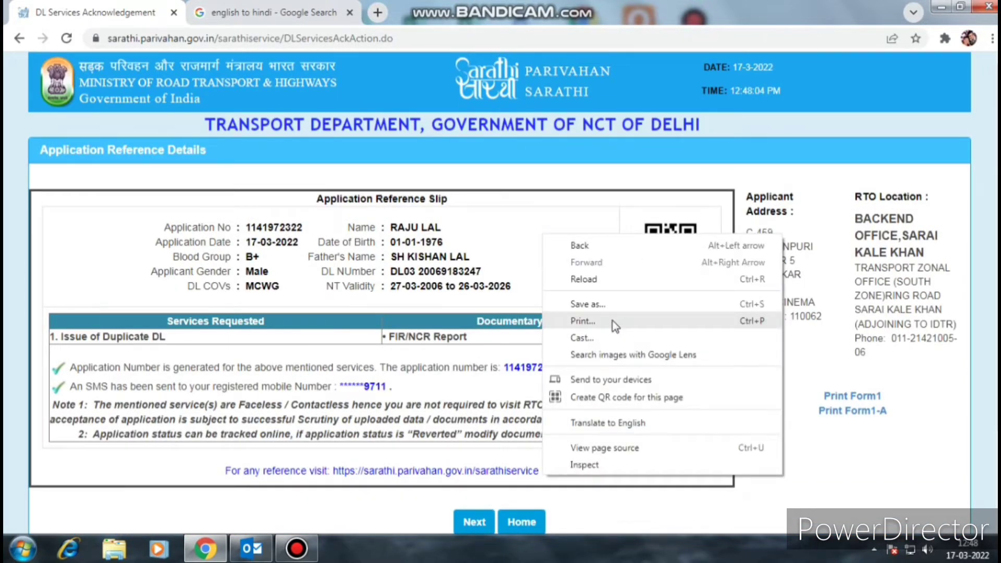
scroll(447, 489, down, 1)
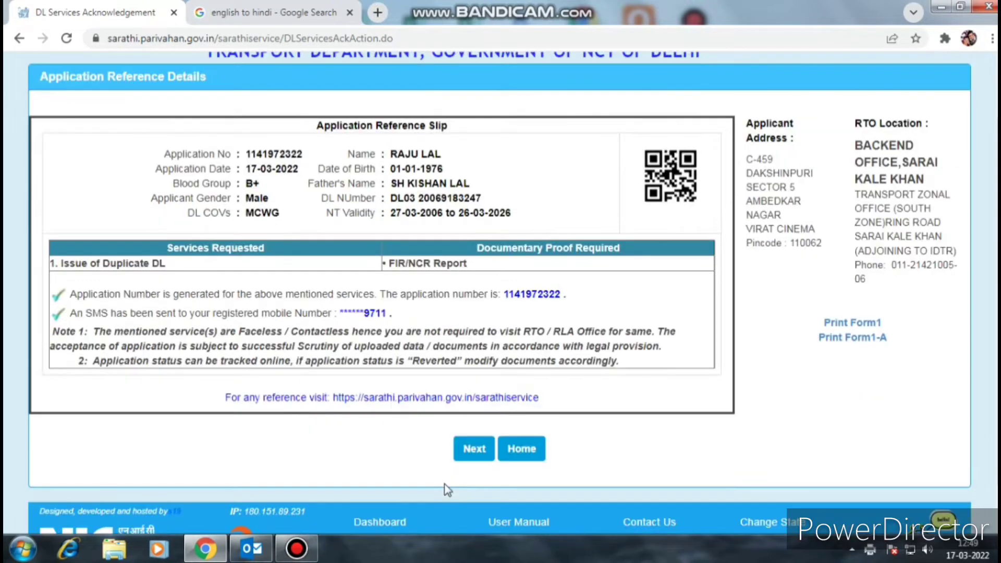
click(475, 451)
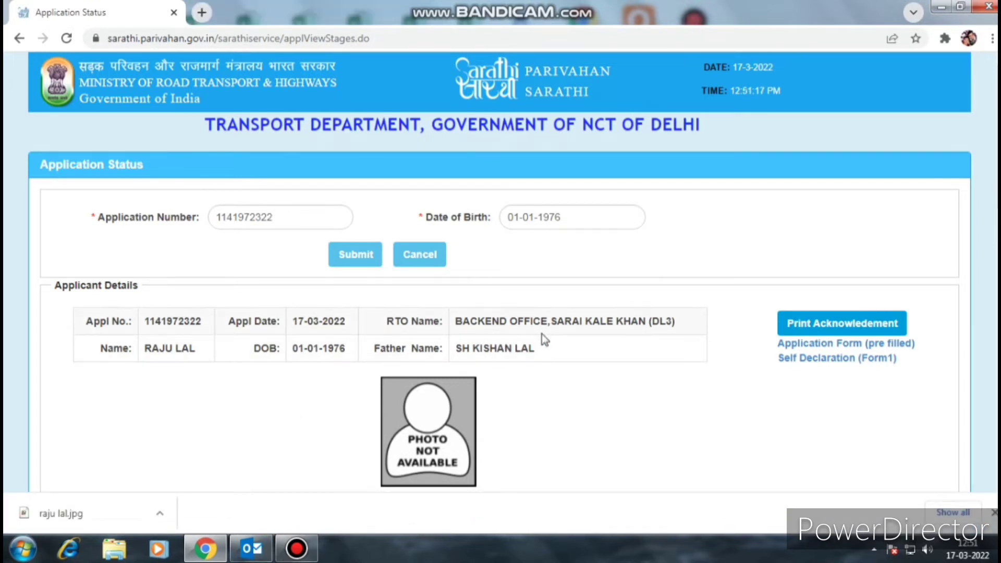
- Proceed to Upload Documents, fetch the applicant details, and accept the truthfulness declaration
scroll(543, 334, down, 8)
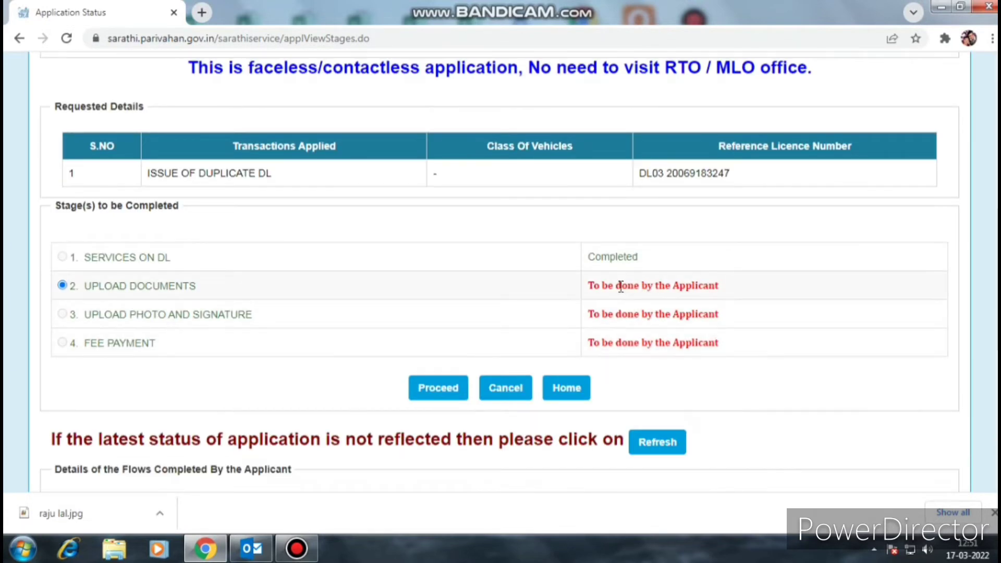
click(461, 396)
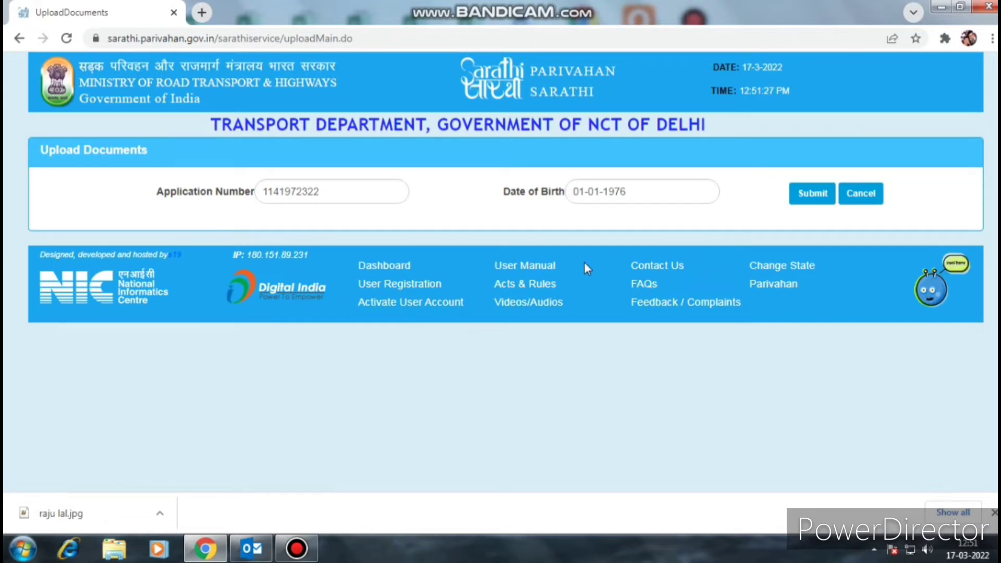
click(803, 194)
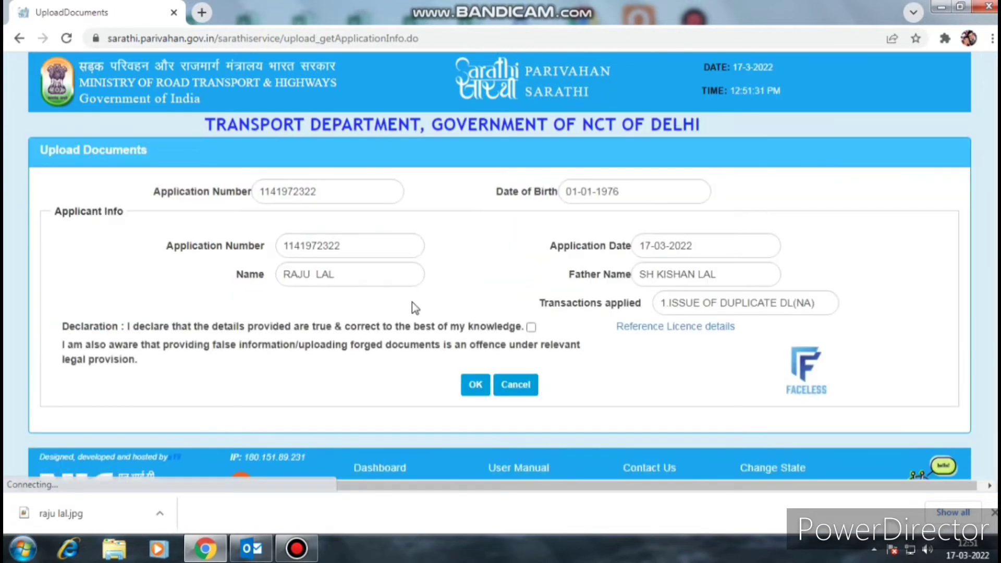
click(531, 327)
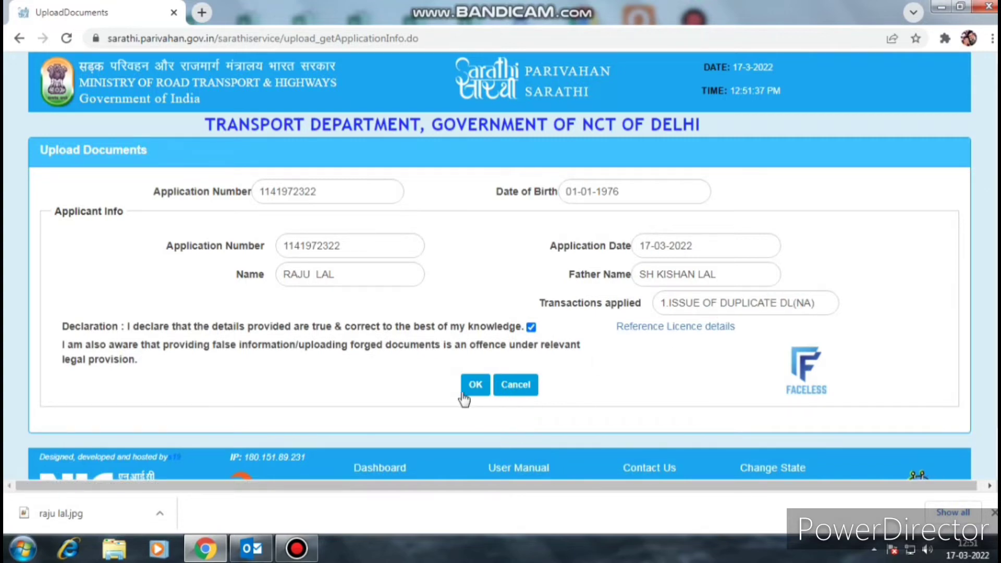
click(473, 387)
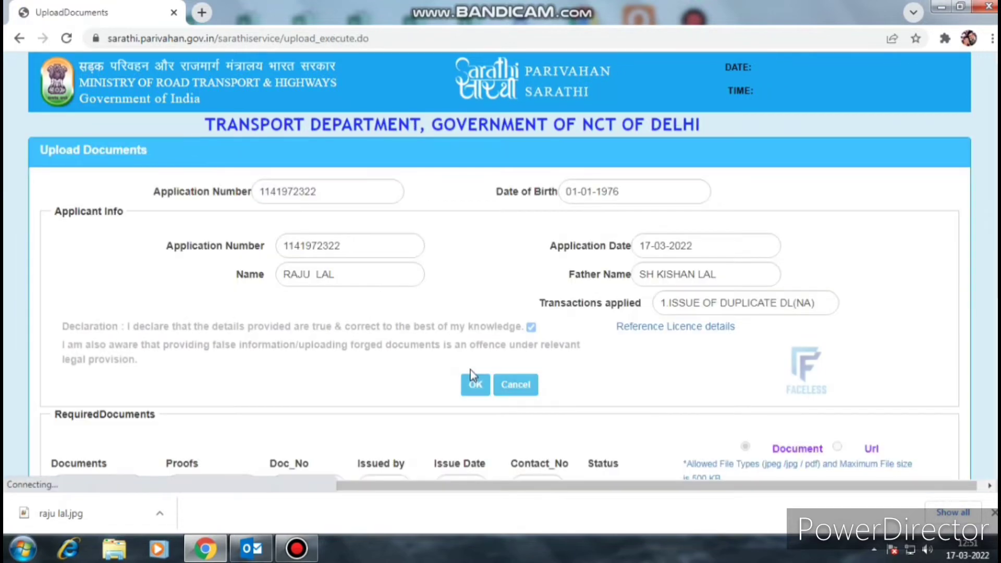
- Upload the self-signed FIR/NCR Report copy as the required document and confirm it
scroll(459, 371, down, 3)
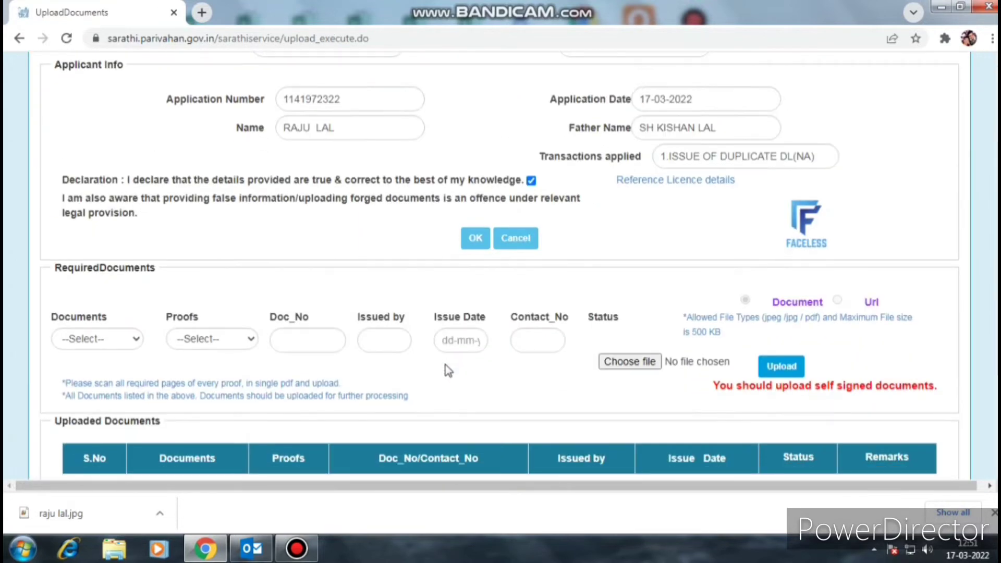
click(119, 343)
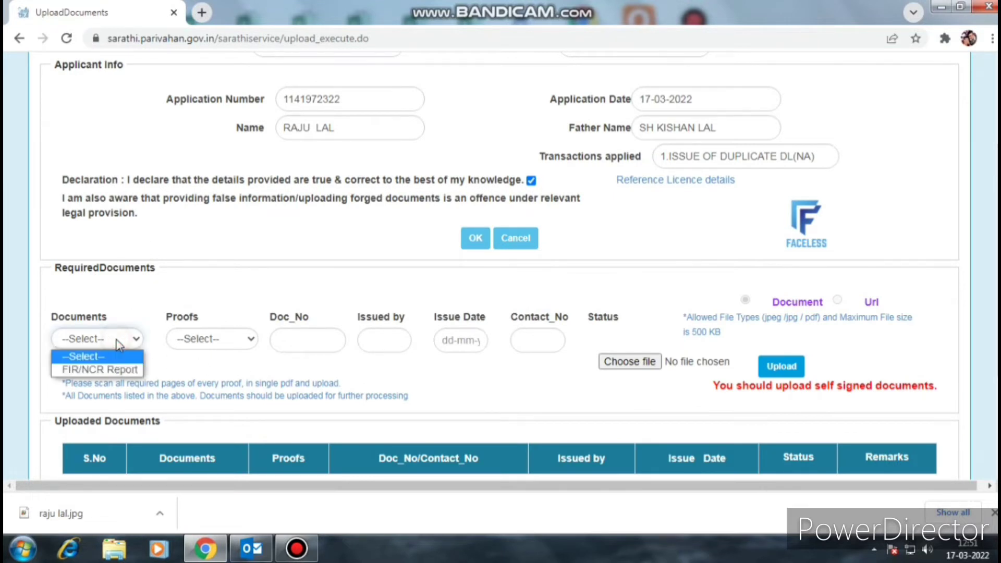
click(123, 370)
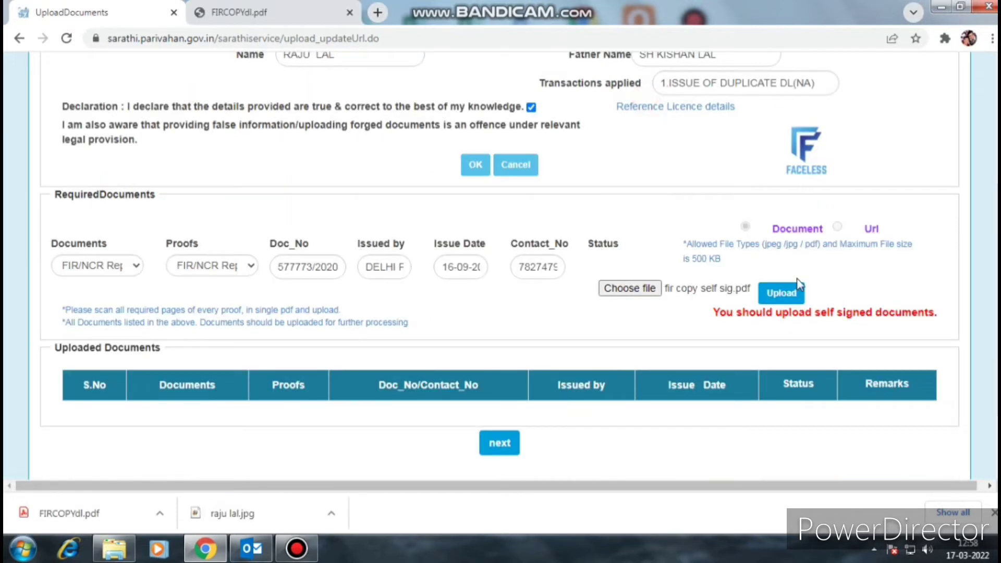
click(795, 292)
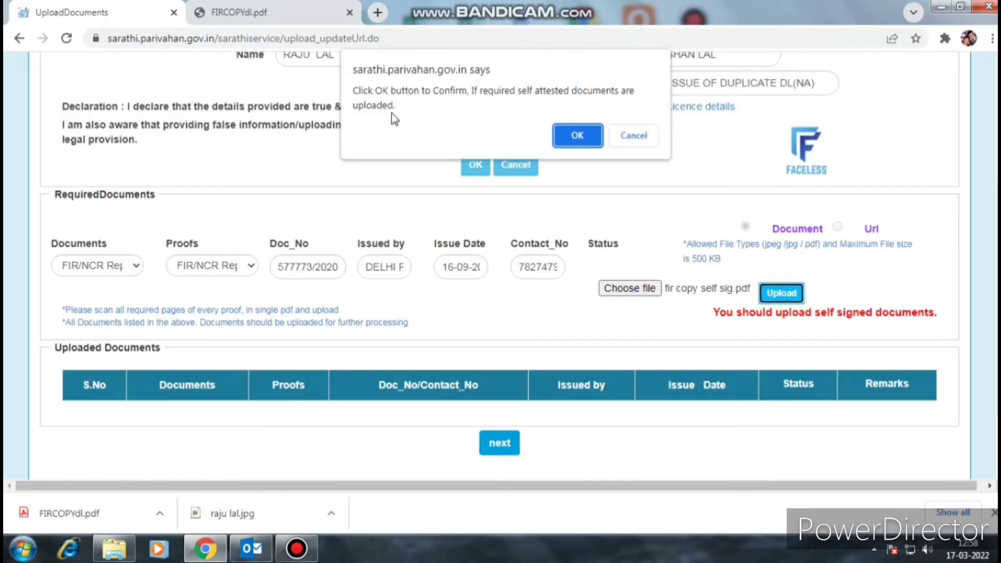
click(578, 134)
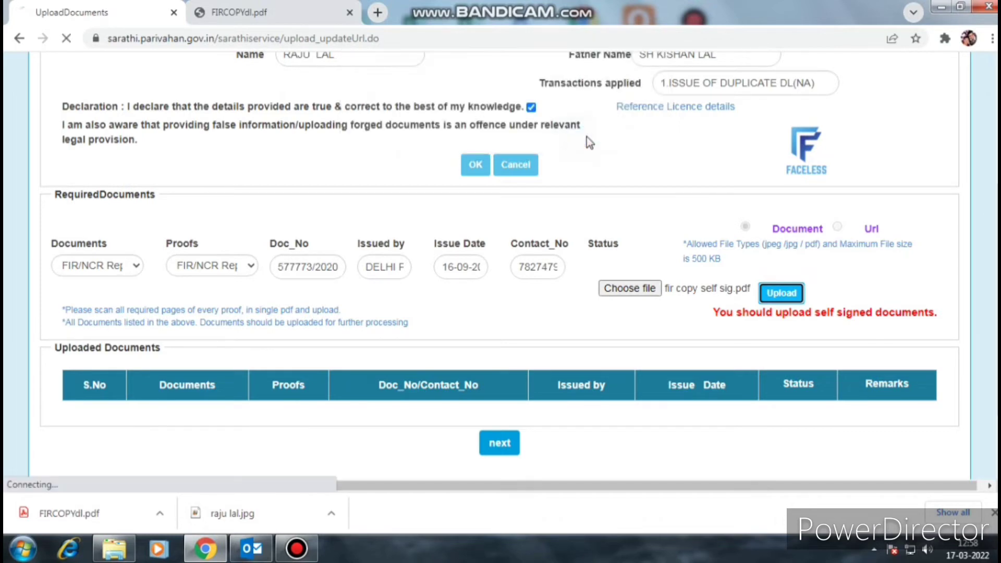
scroll(840, 338, down, 3)
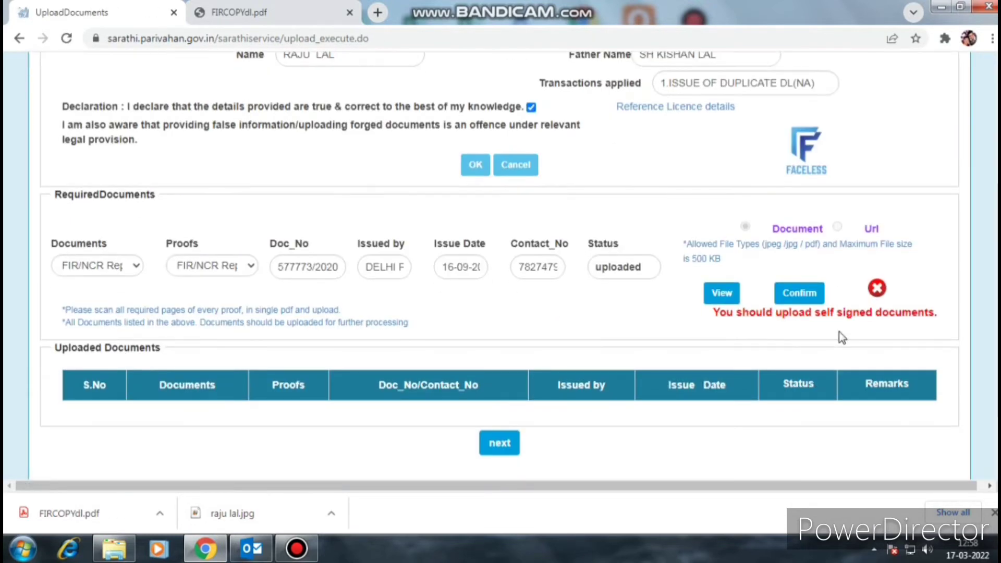
click(795, 295)
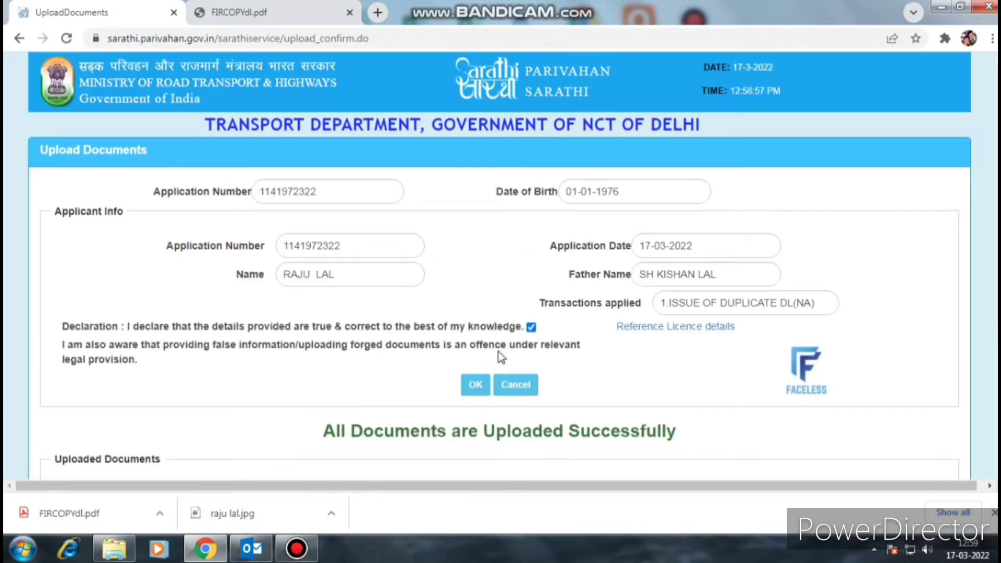
- Continue after the upload success, refetch the application details, and accept the declaration
scroll(380, 442, down, 2)
scroll(381, 442, down, 2)
scroll(690, 308, down, 2)
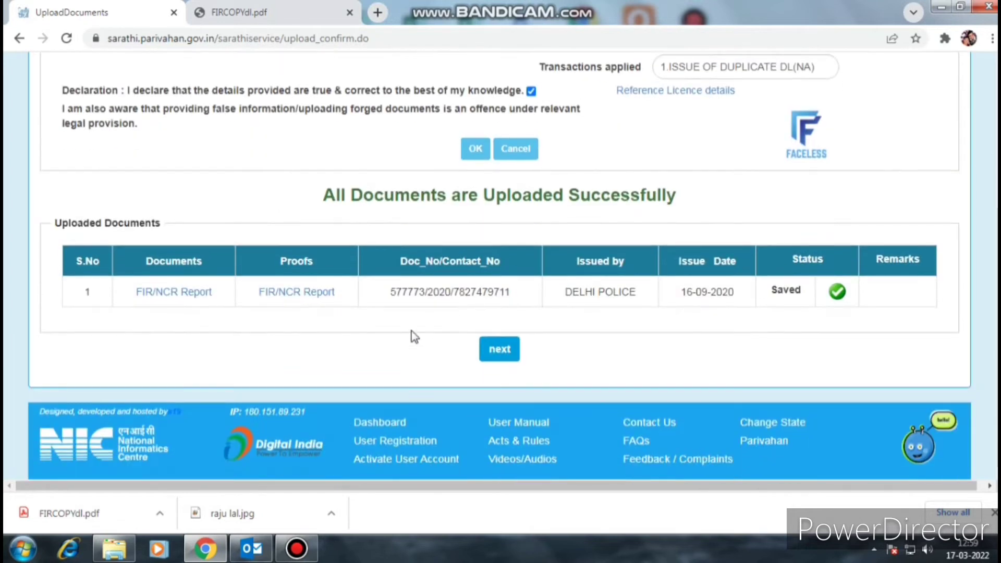
drag(315, 196, 696, 200)
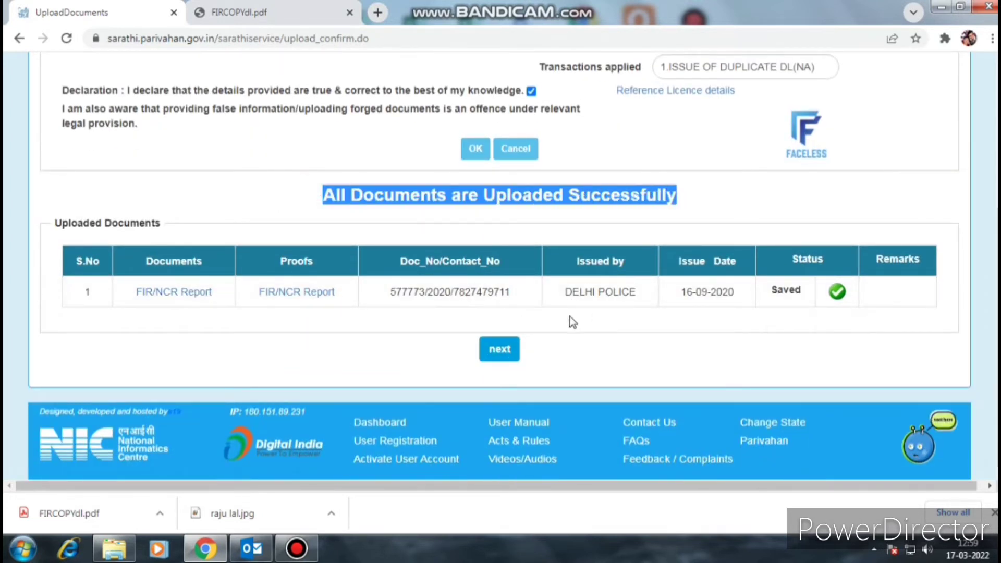
click(500, 354)
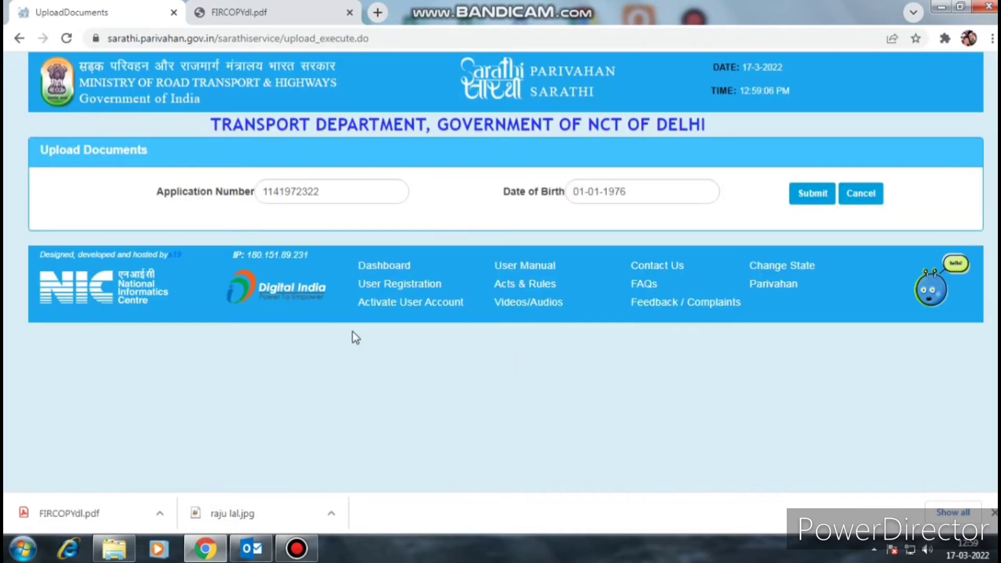
click(818, 193)
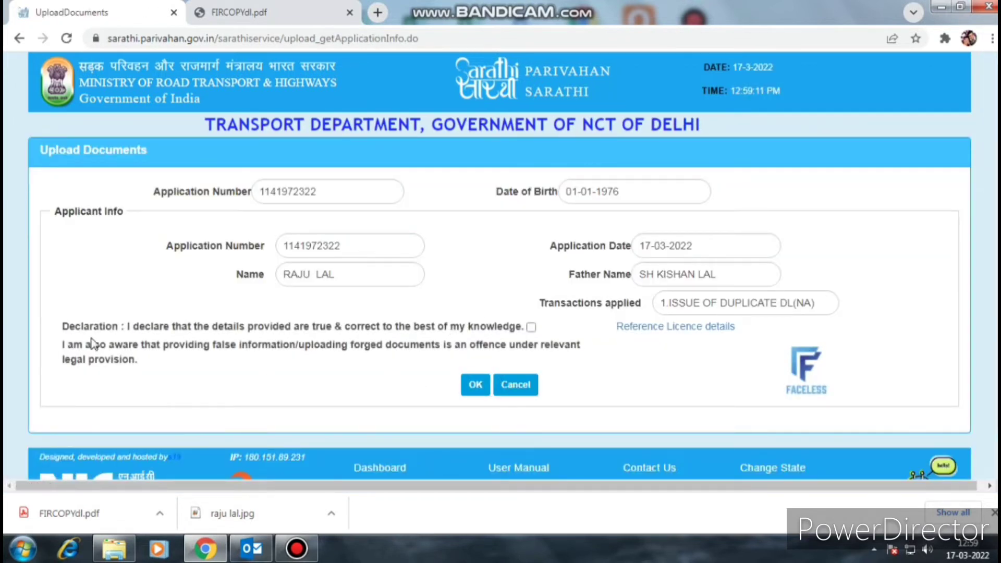
click(531, 327)
scroll(554, 369, down, 1)
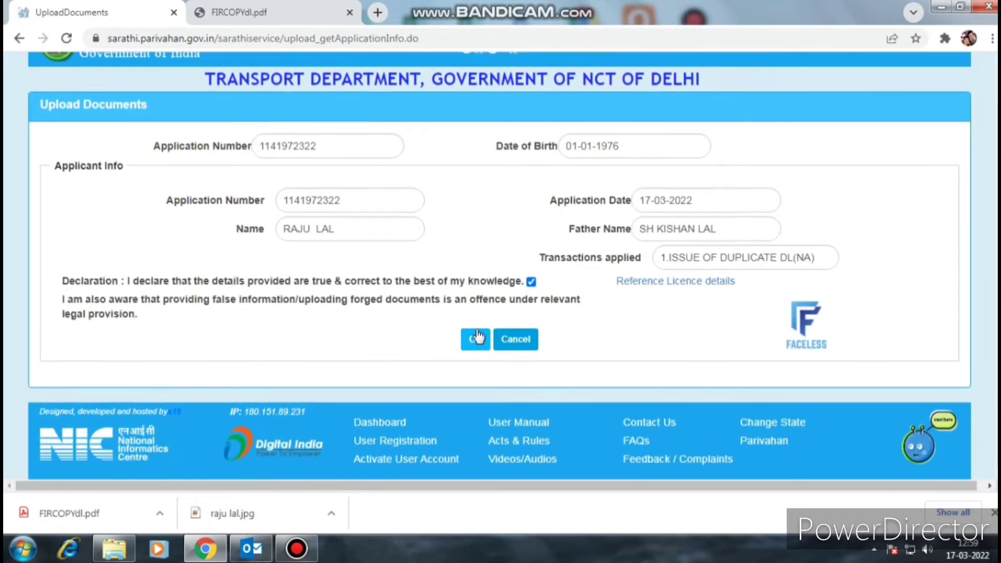
click(476, 342)
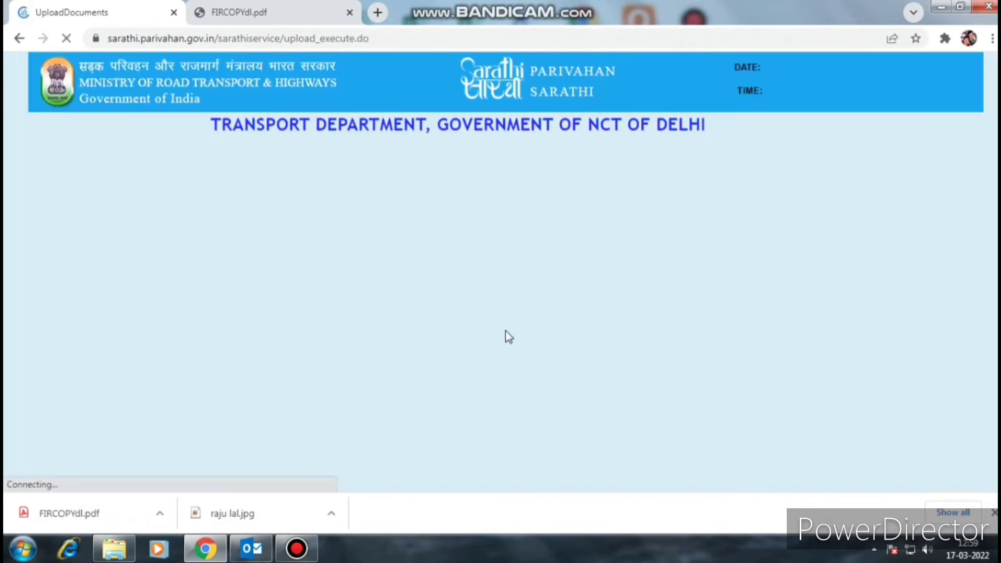
- Continue past the saved FIR/NCR document, accept the declaration again, and reach the home page
scroll(418, 325, down, 4)
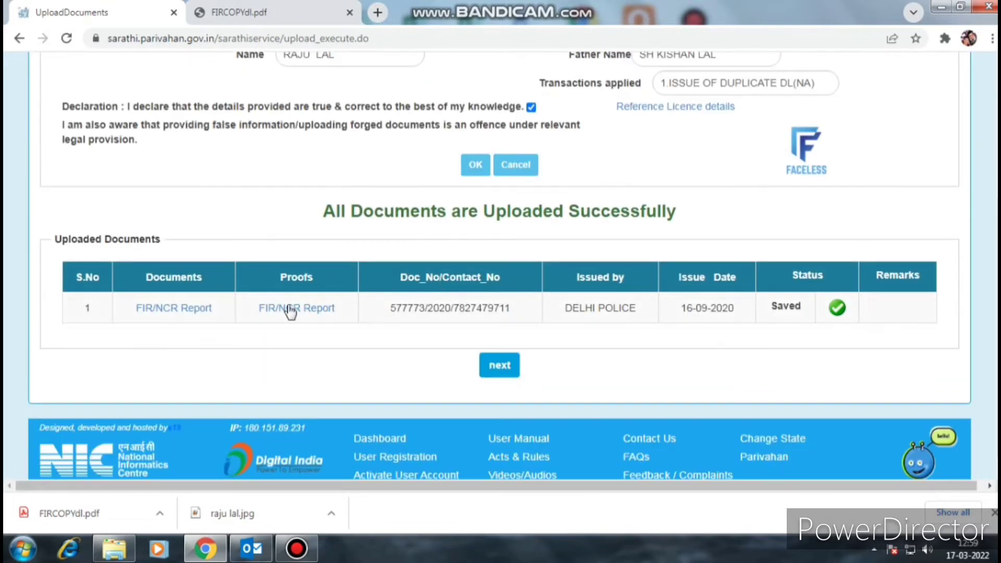
click(500, 365)
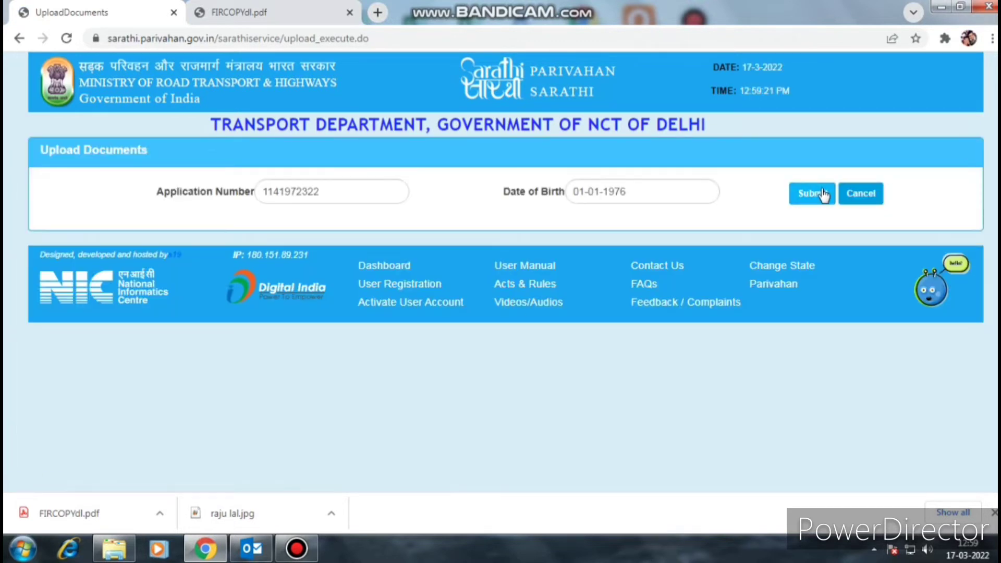
click(816, 194)
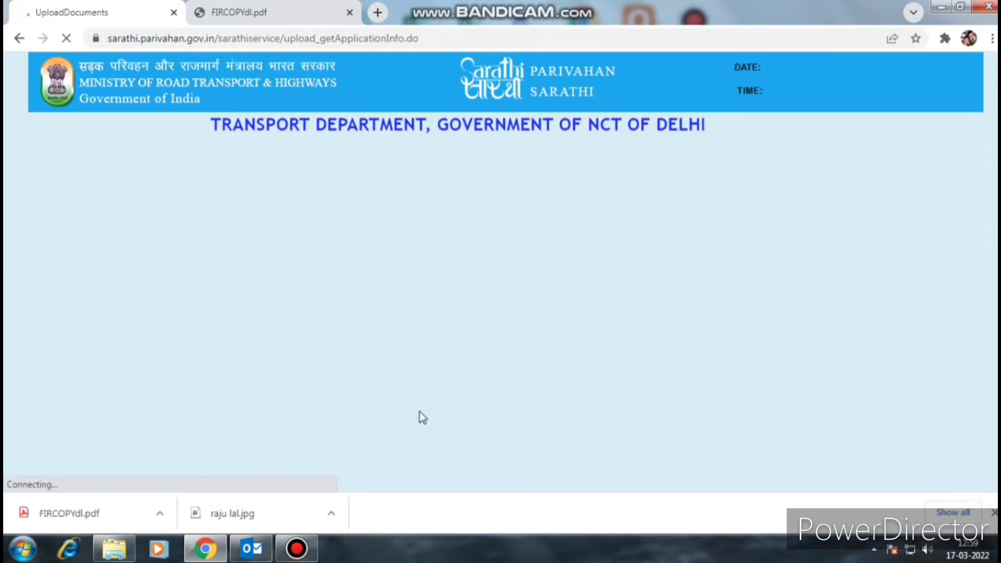
scroll(421, 411, down, 2)
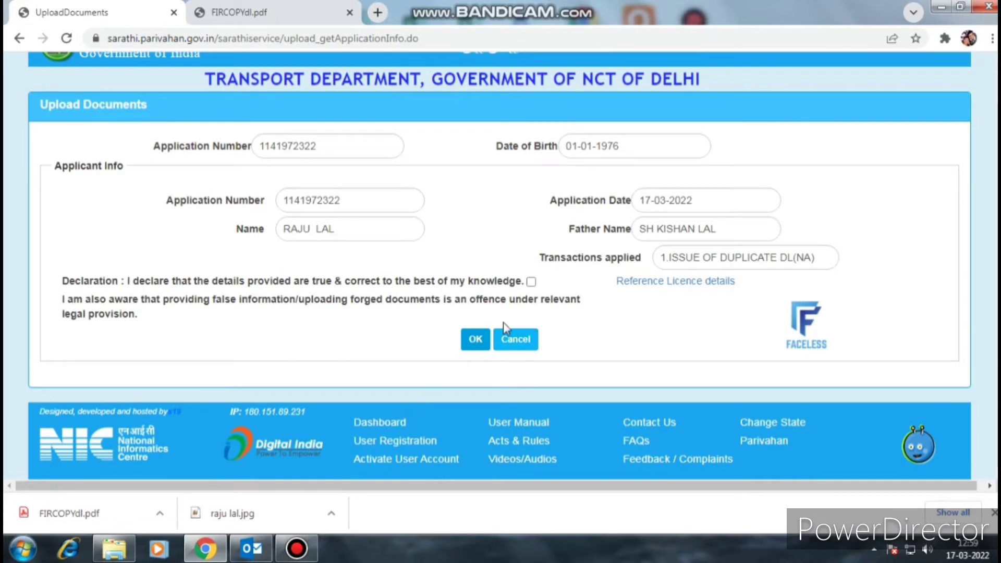
click(531, 283)
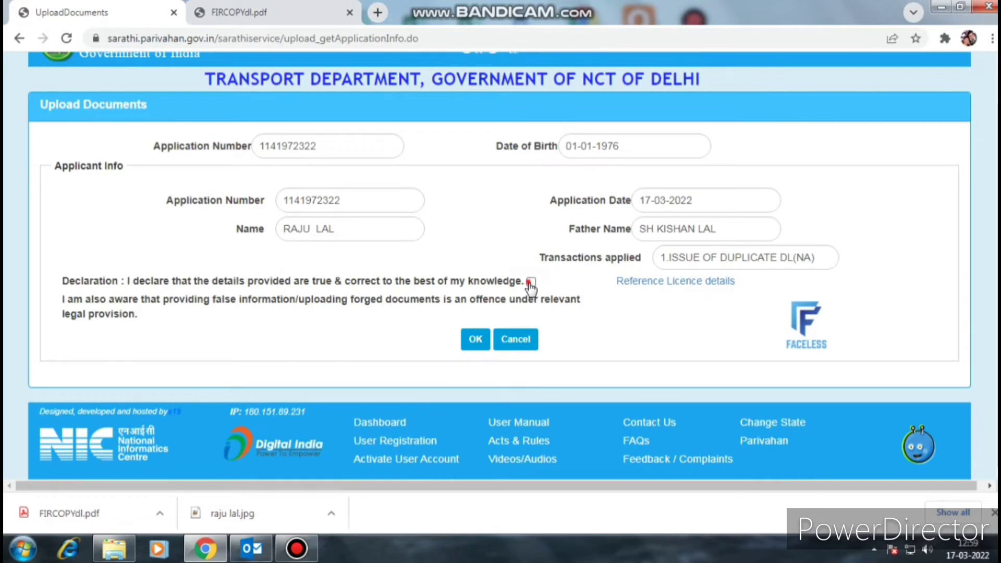
click(474, 341)
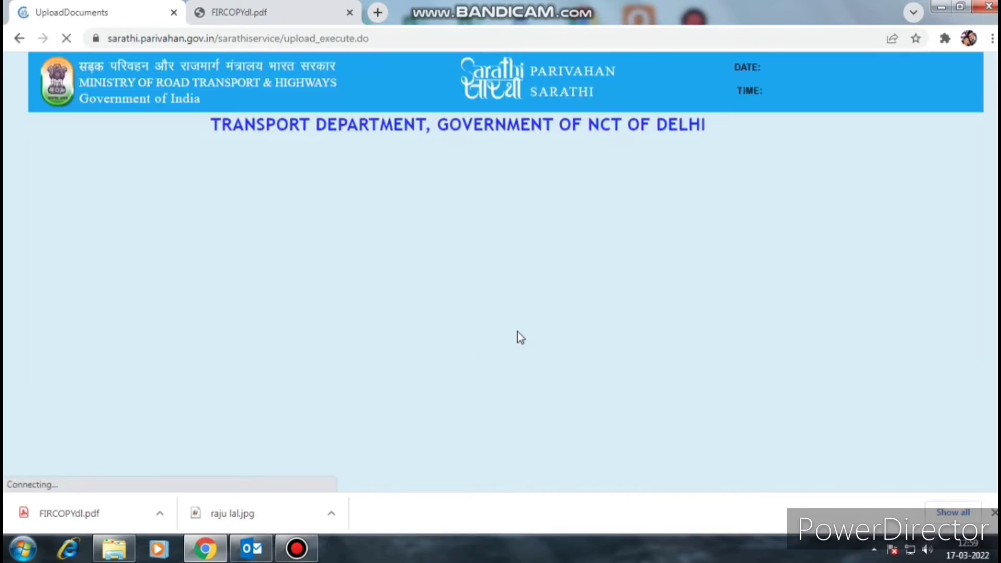
scroll(551, 354, down, 5)
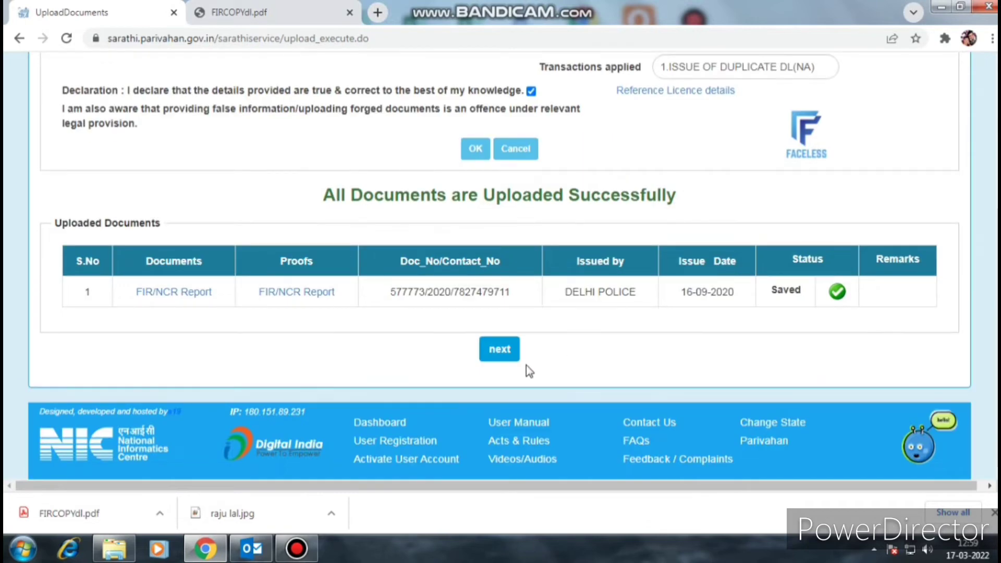
scroll(418, 323, up, 2)
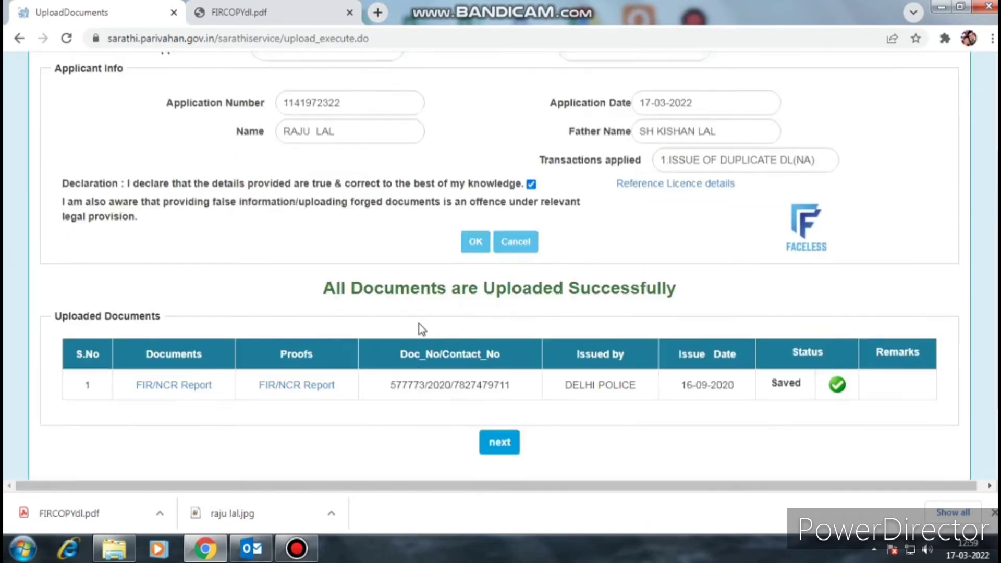
scroll(418, 324, down, 2)
scroll(668, 333, up, 1)
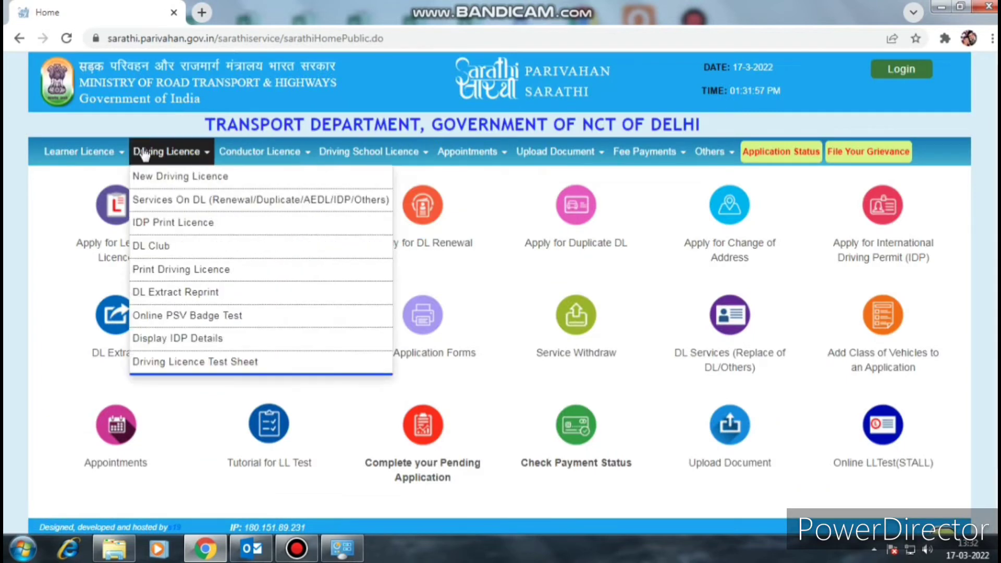
mouse_move(704, 165)
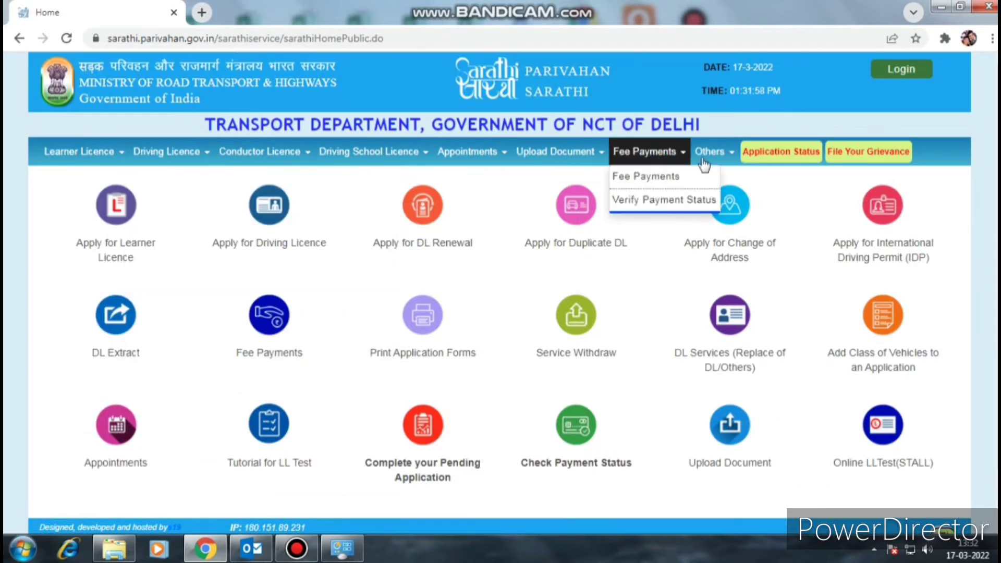
- Open Application Status, enter the application number, and set date of birth 01-01-1976
drag(746, 150, 775, 151)
click(780, 156)
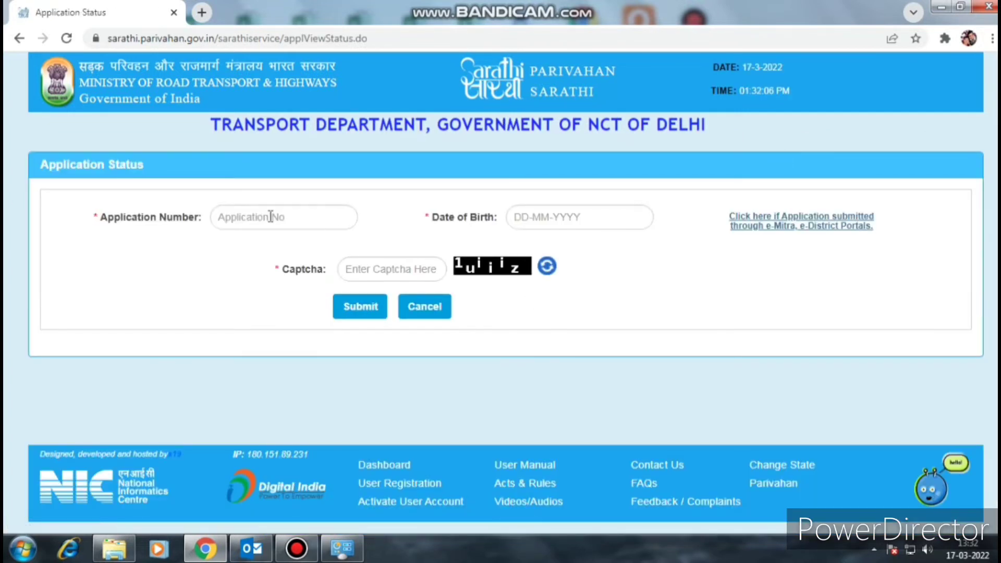
click(271, 216)
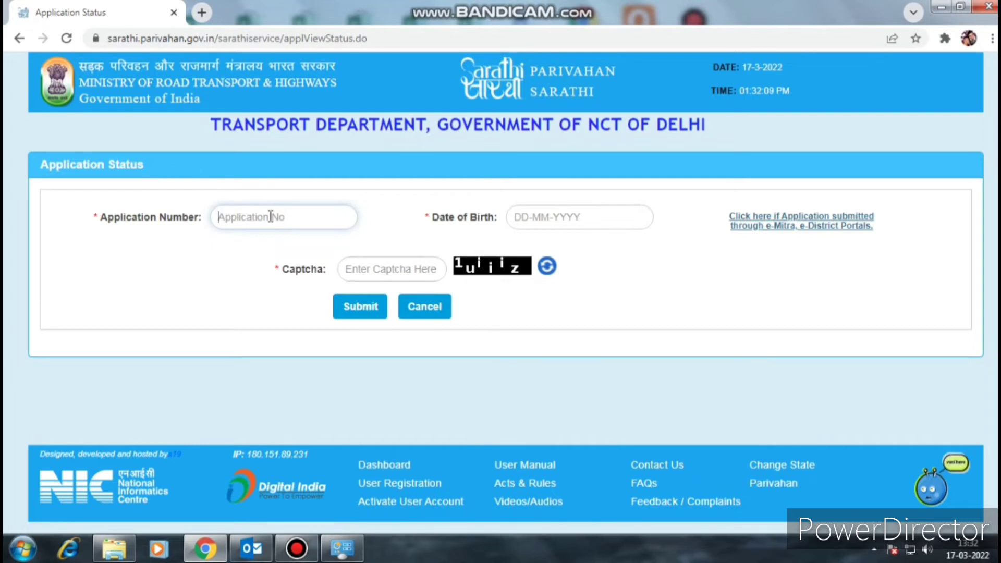
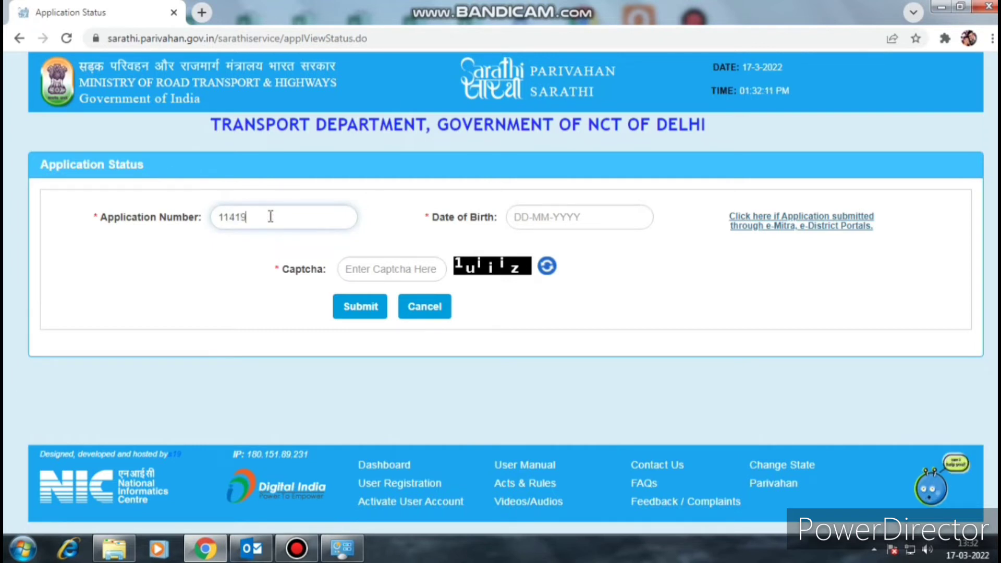
click(560, 216)
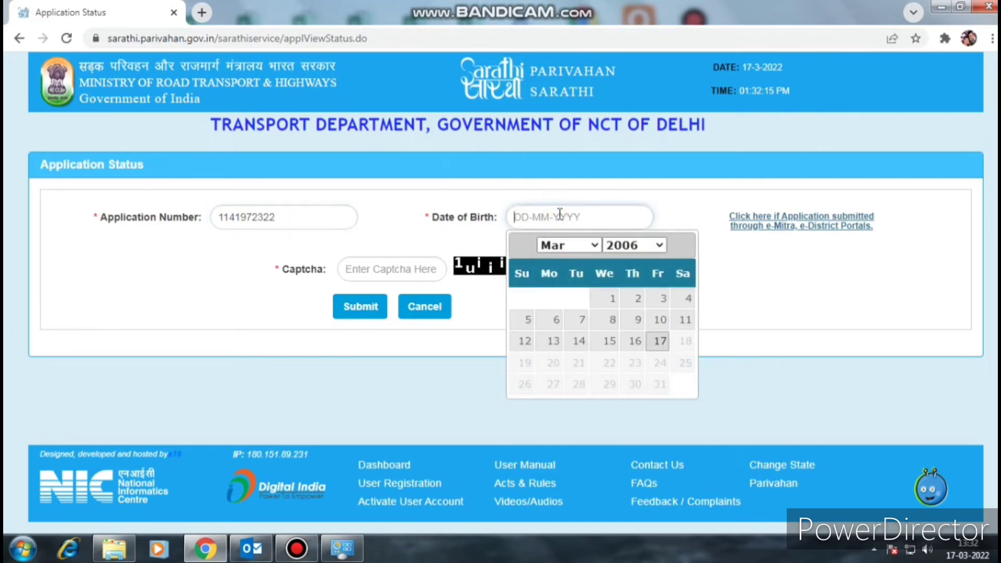
click(634, 246)
scroll(634, 343, up, 4)
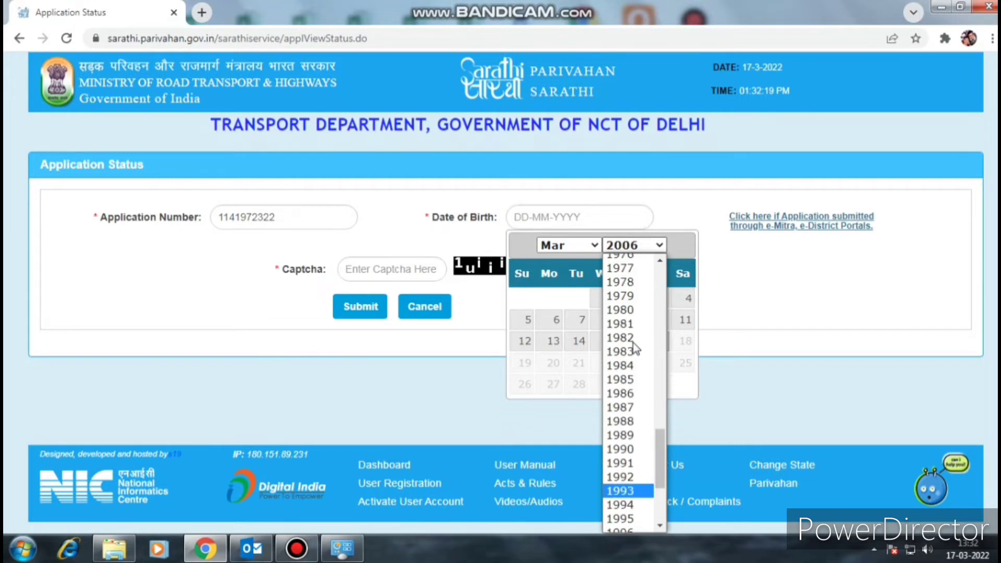
click(634, 258)
click(573, 245)
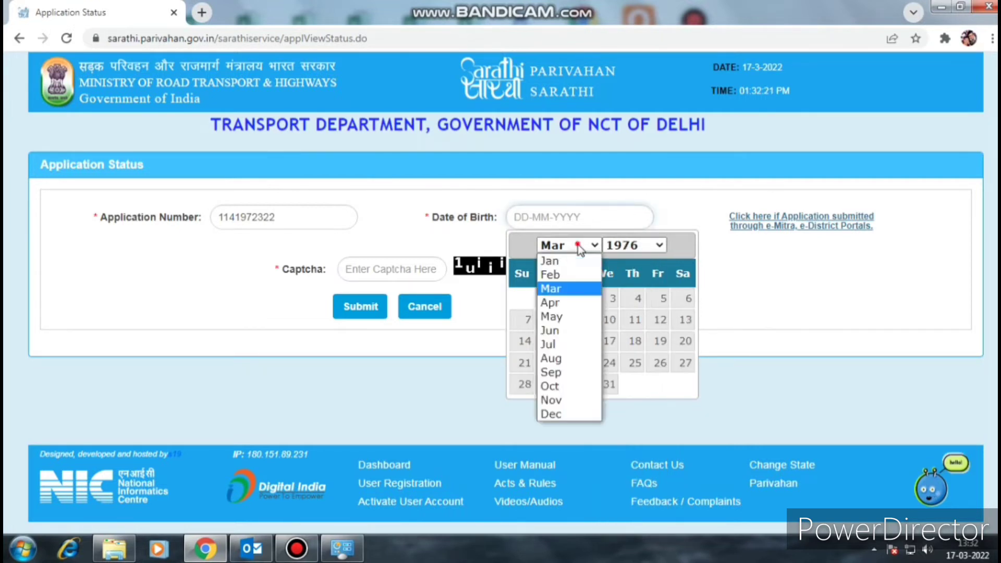
click(572, 261)
click(634, 300)
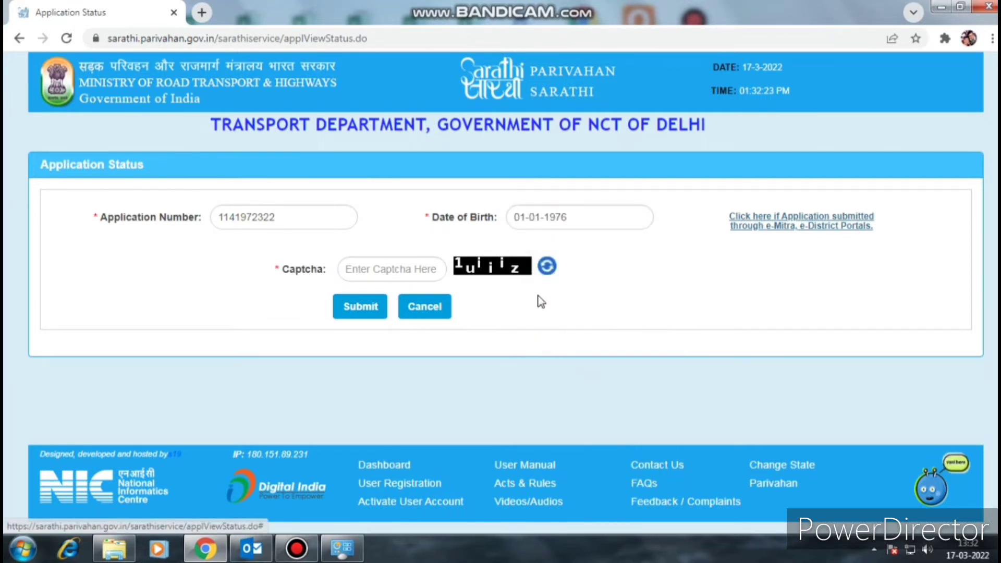
- Enter the captcha text on the Application Status form
click(385, 269)
text(1)
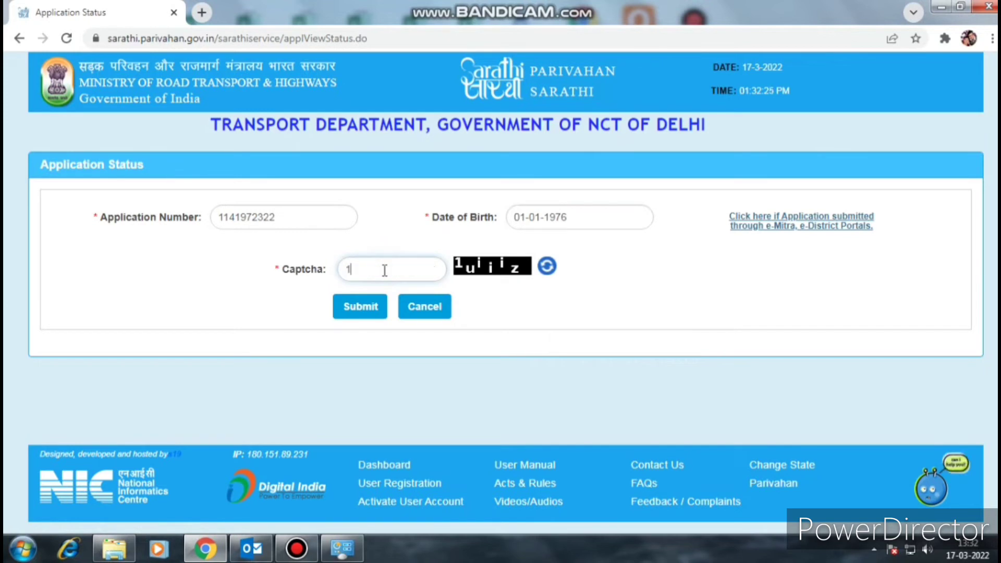
text(ui)
key(BackSpace)
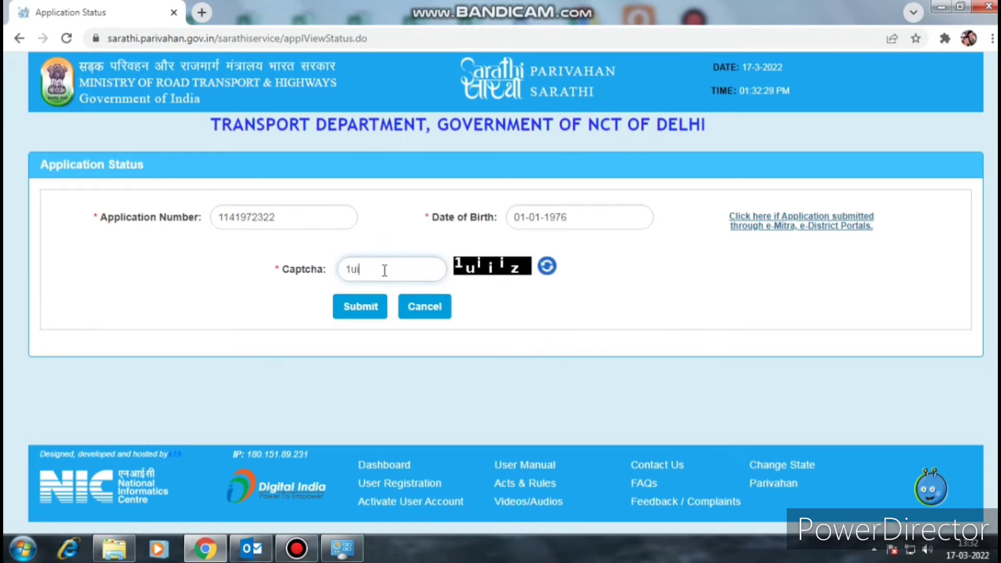
text(iiiz)
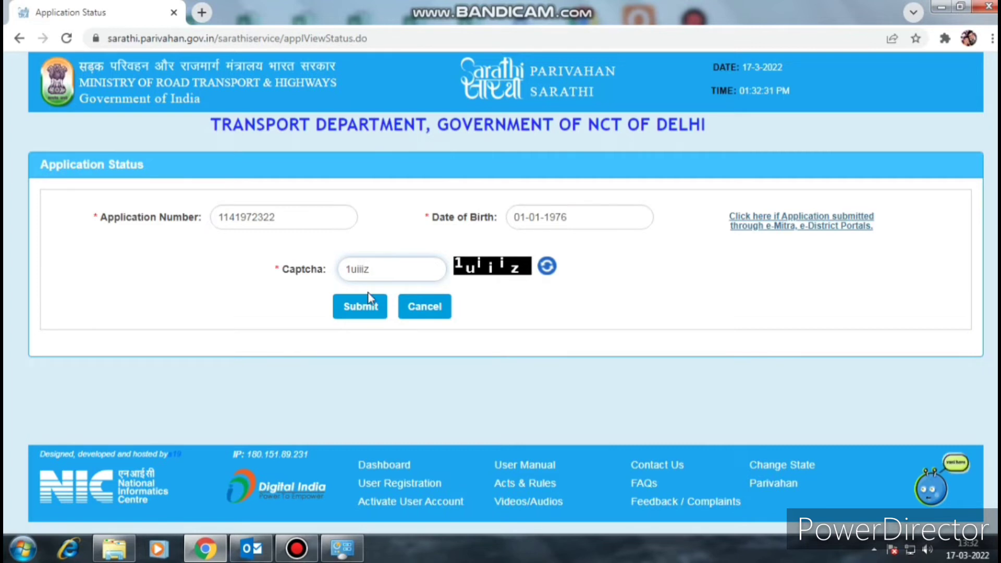
click(365, 307)
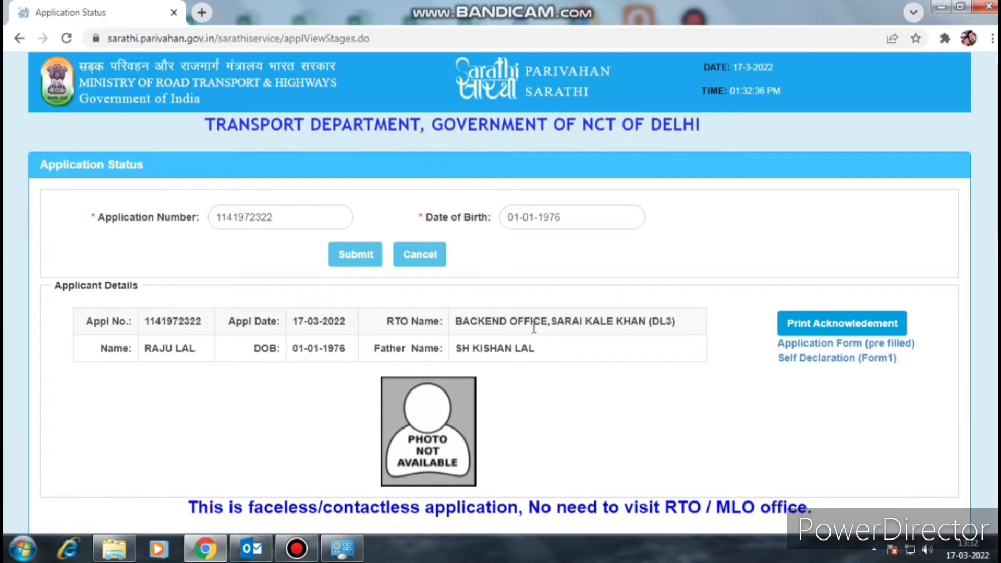
scroll(543, 302, down, 4)
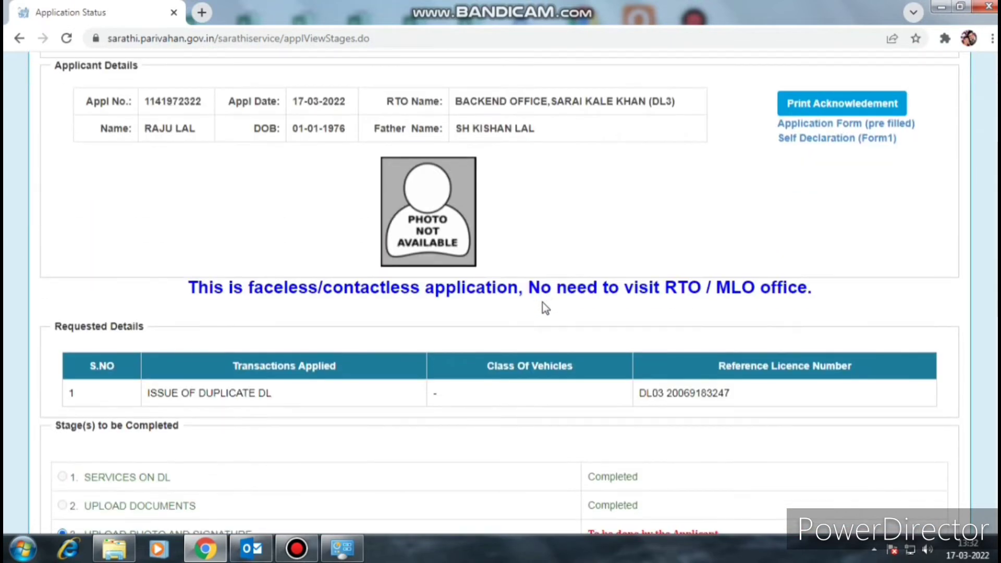
scroll(621, 311, down, 3)
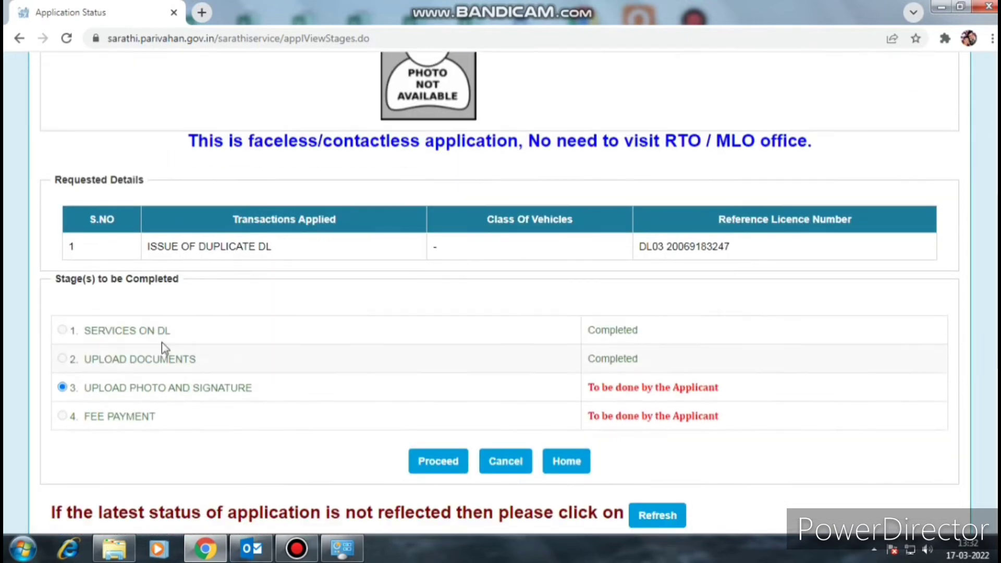
drag(589, 355, 664, 362)
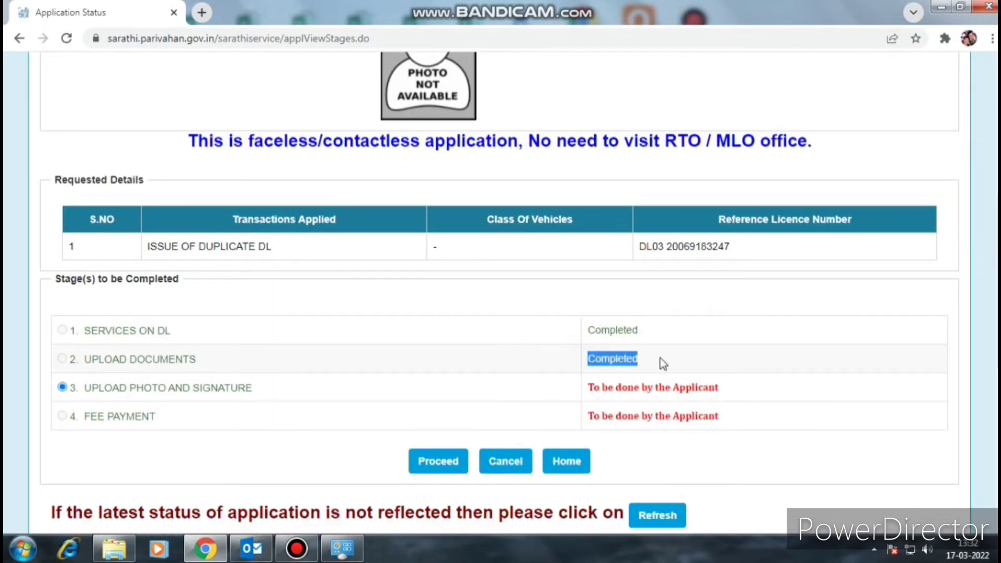
drag(592, 329, 664, 338)
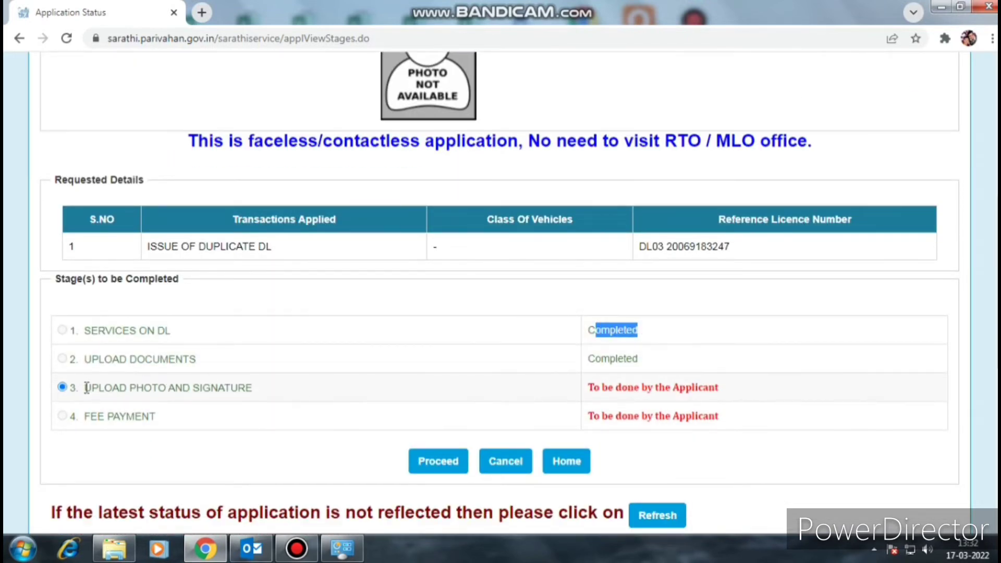
drag(87, 388, 246, 389)
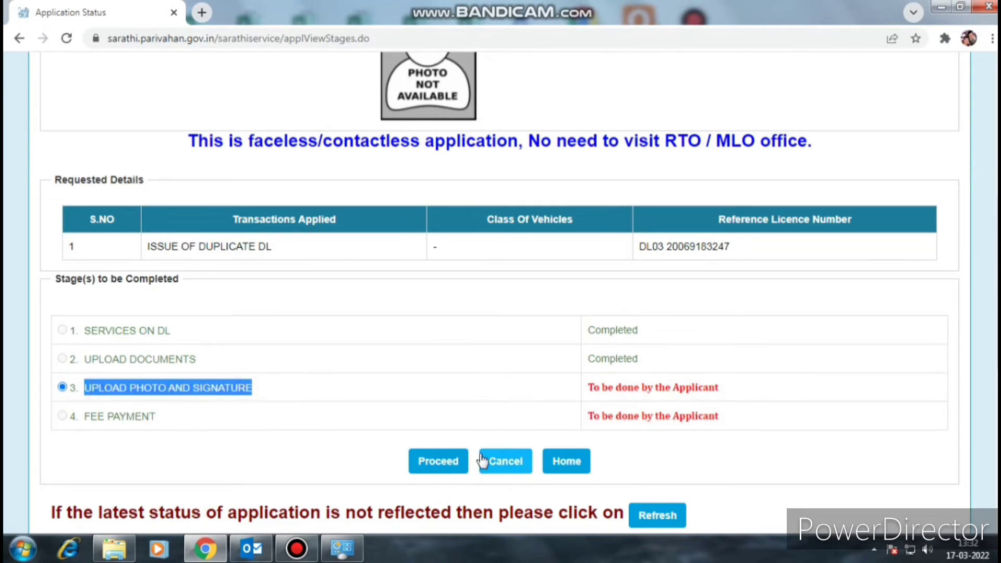
- Proceed to the Upload Photo And Signature page and scroll through its instructions
click(442, 462)
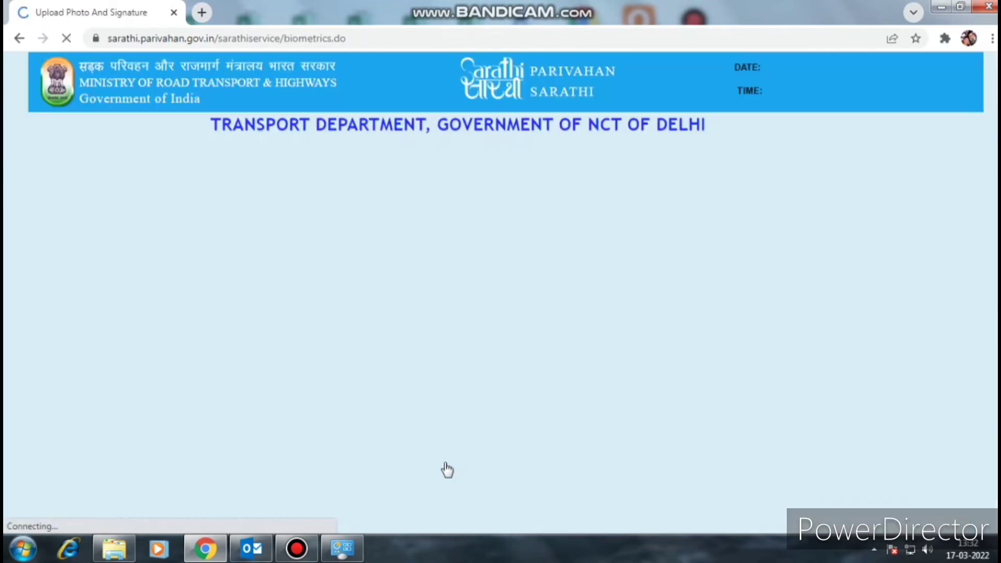
scroll(506, 393, down, 4)
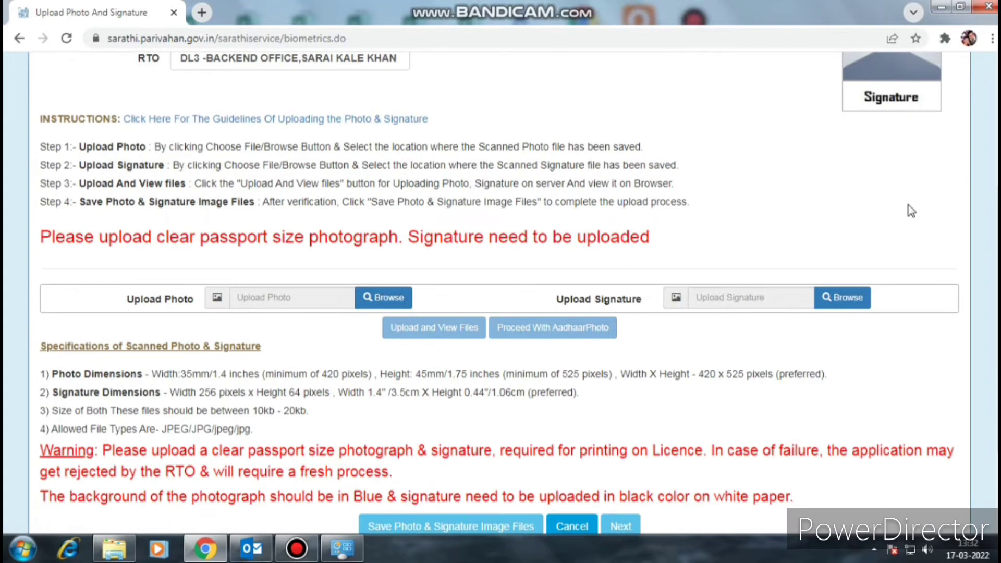
scroll(897, 115, up, 3)
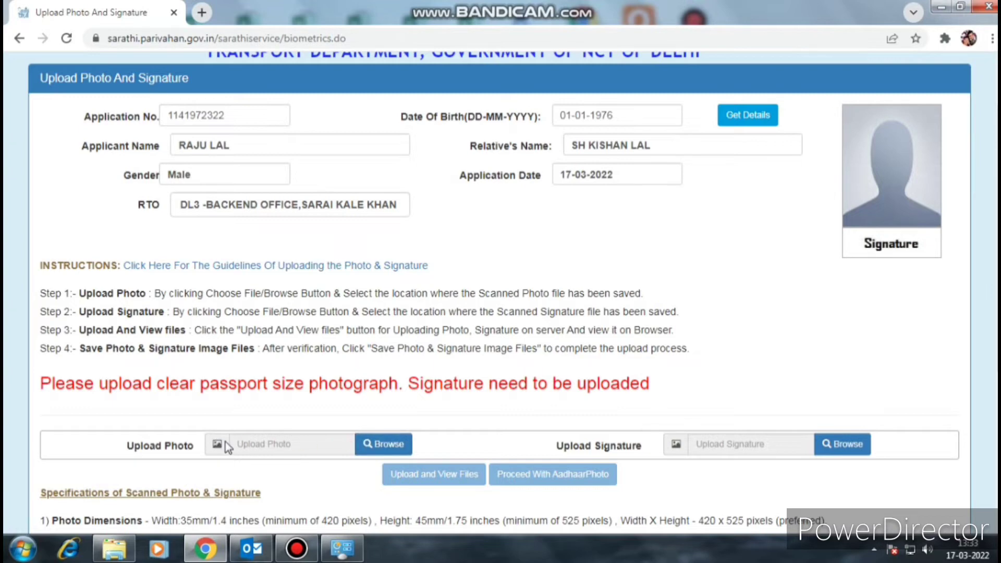
scroll(578, 450, up, 1)
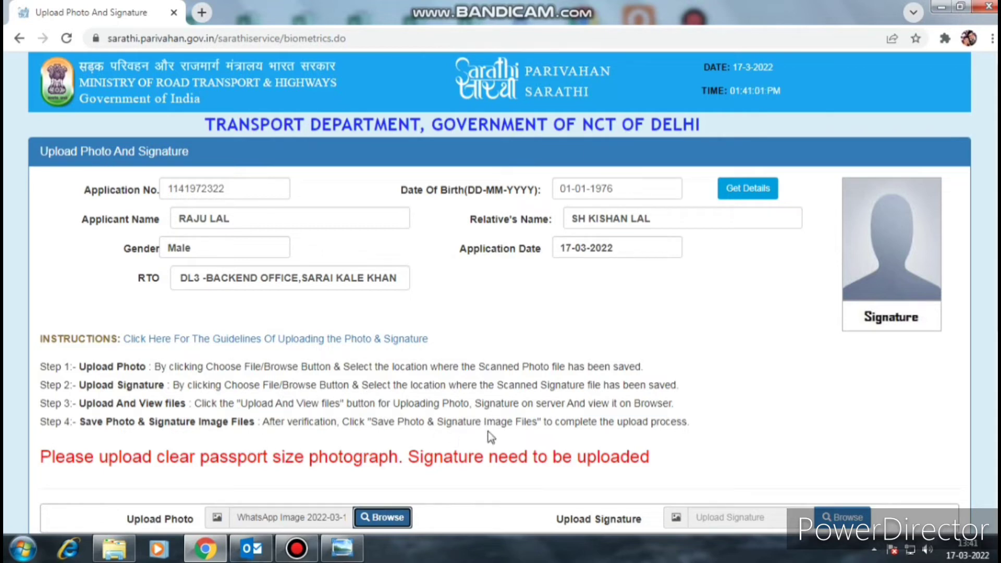
scroll(759, 417, down, 4)
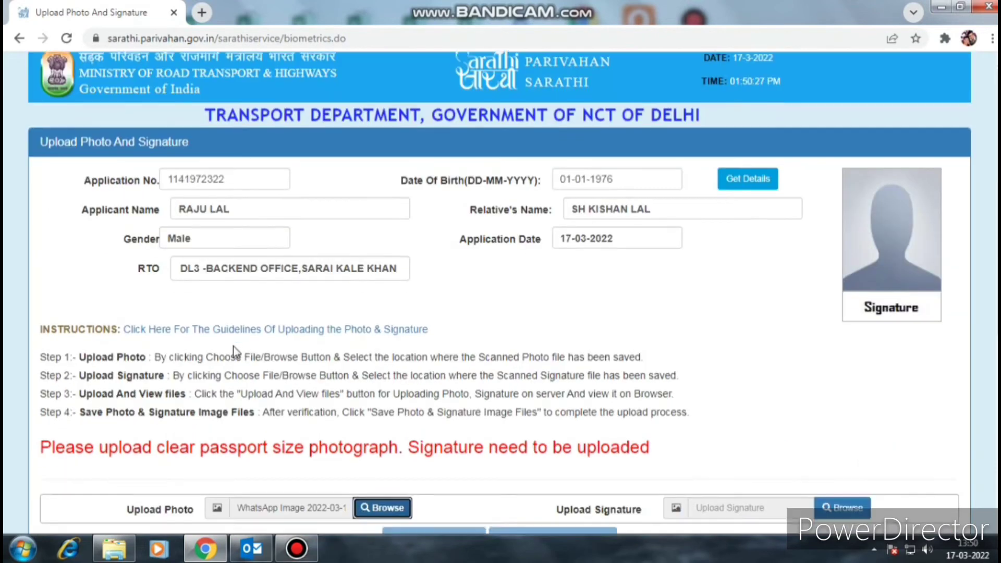
scroll(233, 346, down, 4)
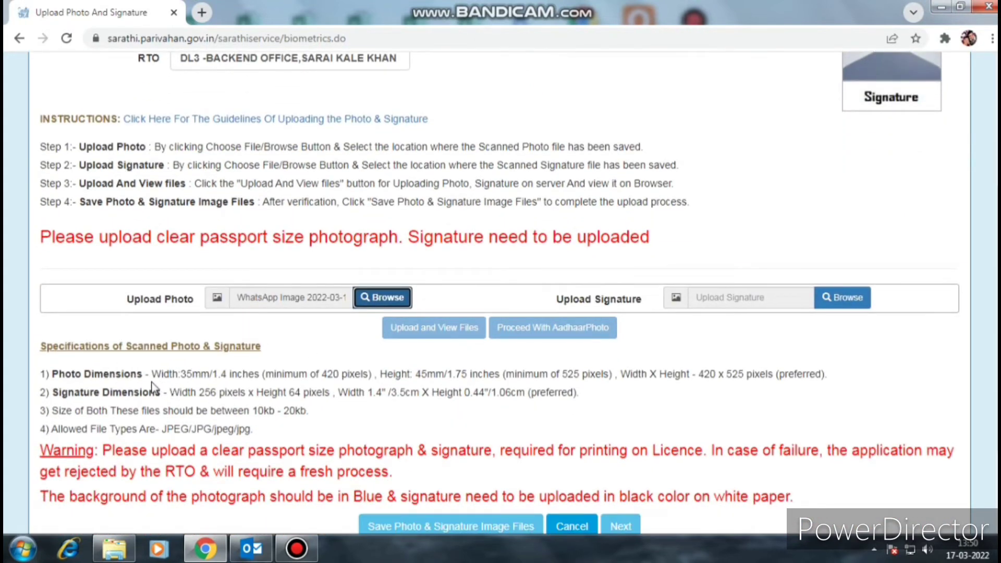
- Highlight the photo and signature dimensions, the 10kb - 20kb size limit and JPEG/JPG types, then browse for a photo
drag(151, 373, 828, 381)
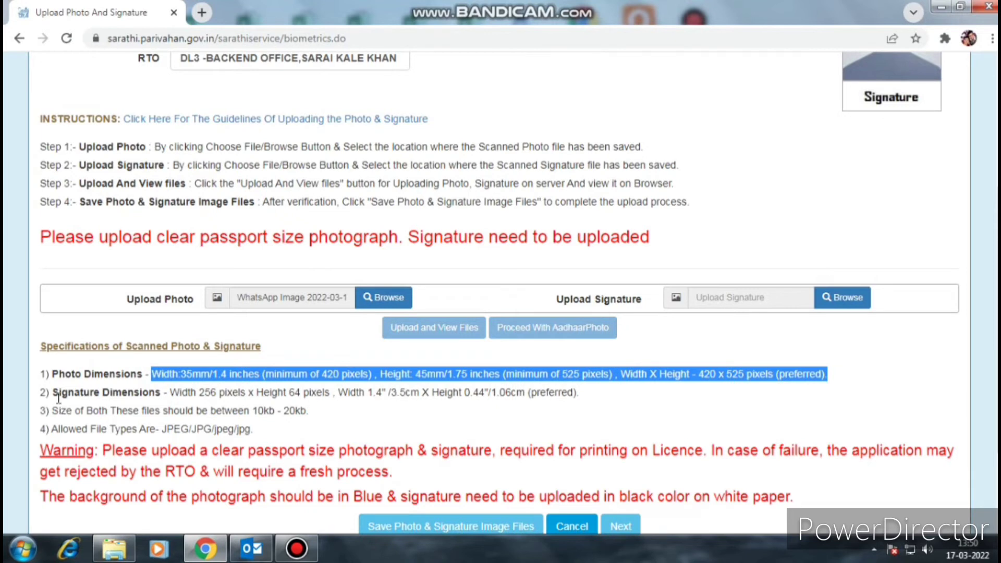
drag(57, 392, 585, 403)
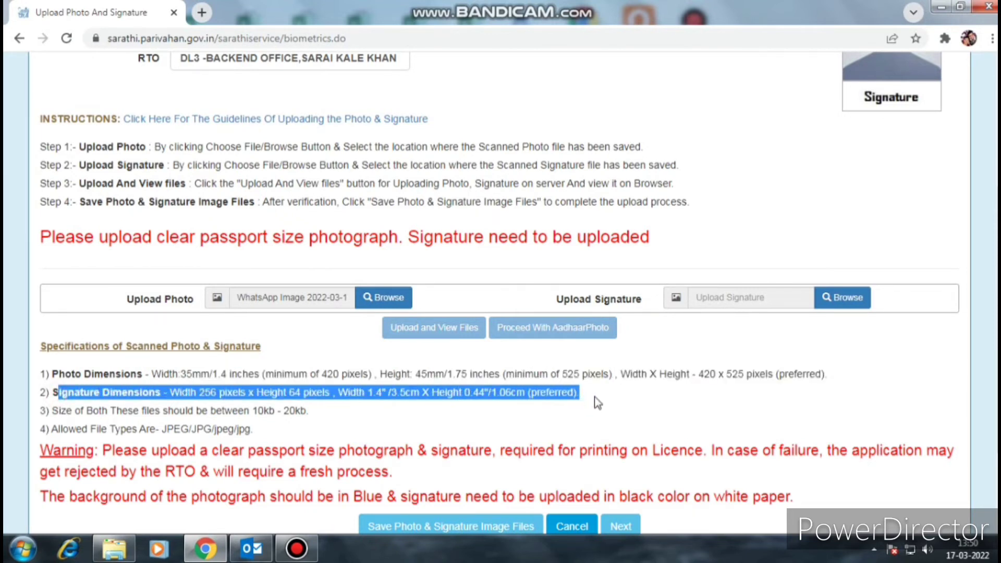
click(595, 396)
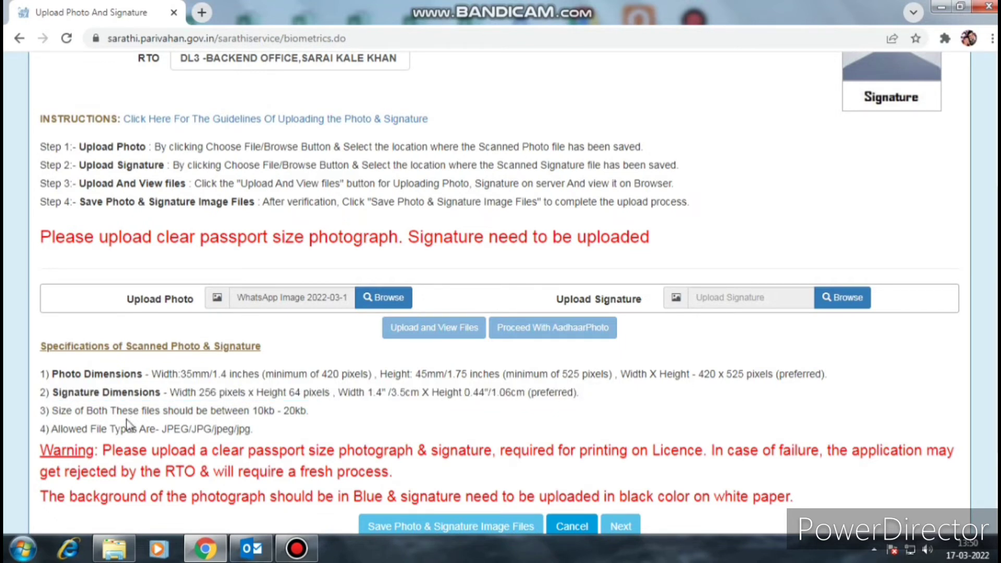
drag(186, 411, 315, 417)
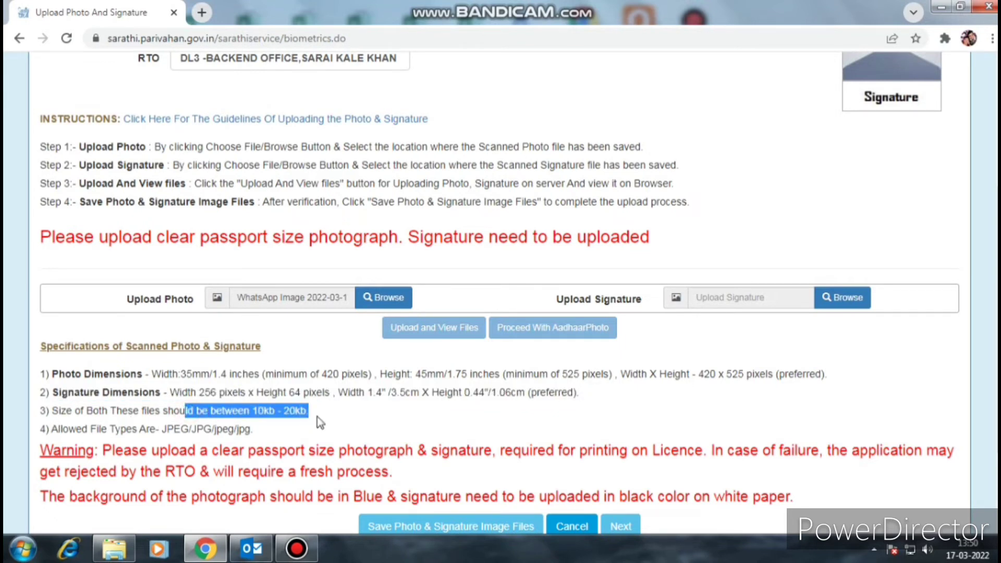
drag(58, 430, 254, 431)
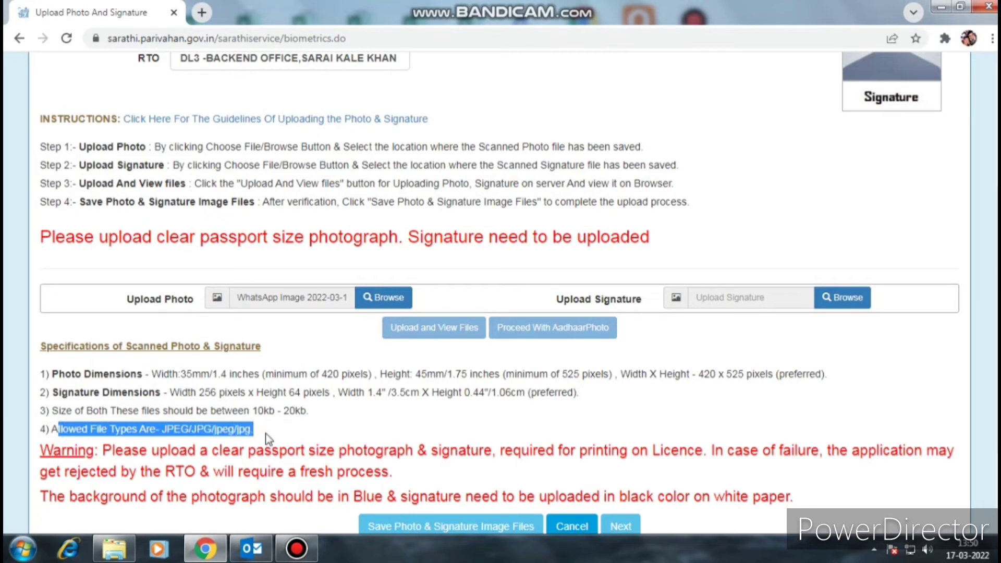
click(368, 302)
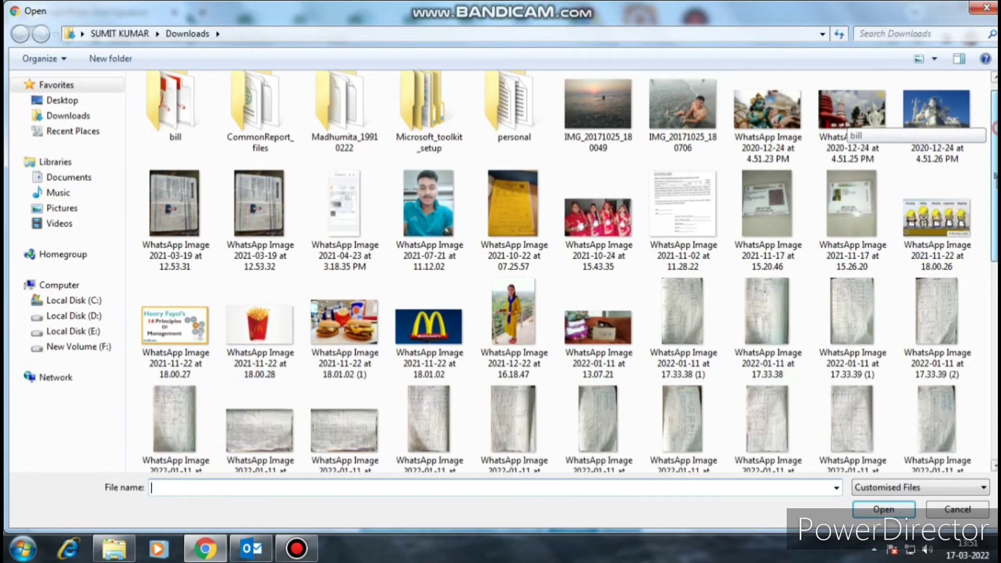
- Select 'WhatsApp Image 2022-03-17 at 1.45.47 PM' as the photo and '13-compressed (1)' as the signature
scroll(845, 123, down, 5)
click(341, 397)
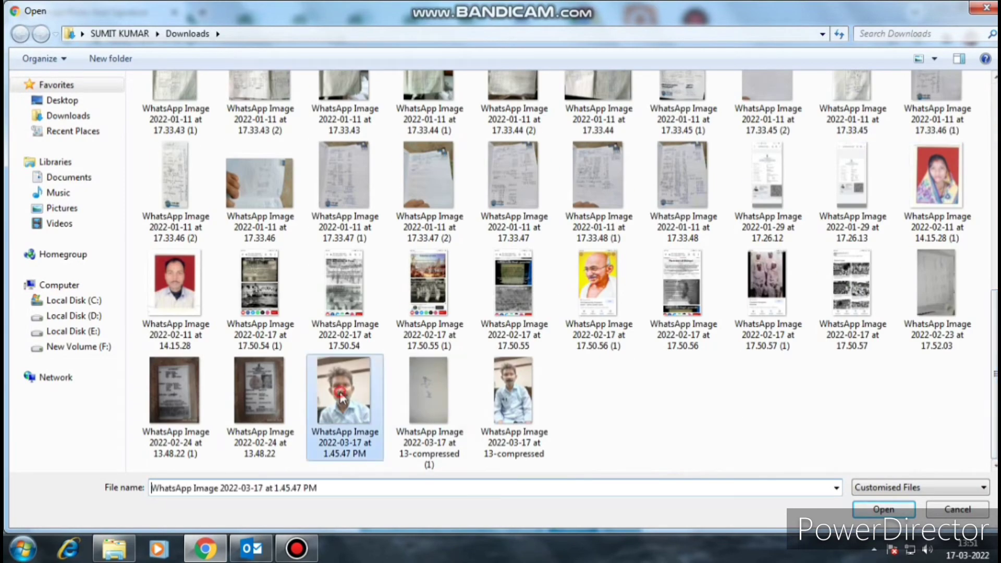
click(886, 513)
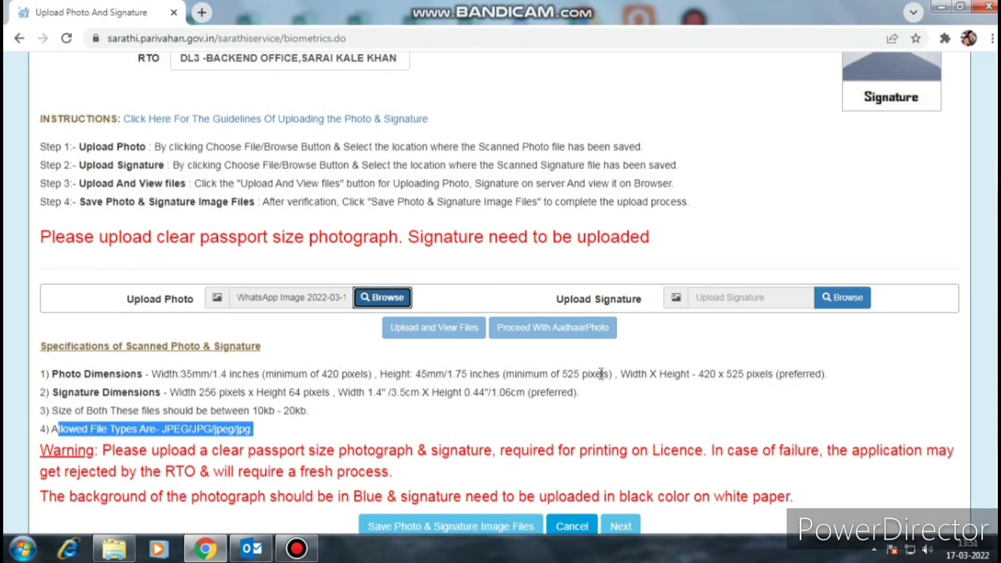
click(844, 300)
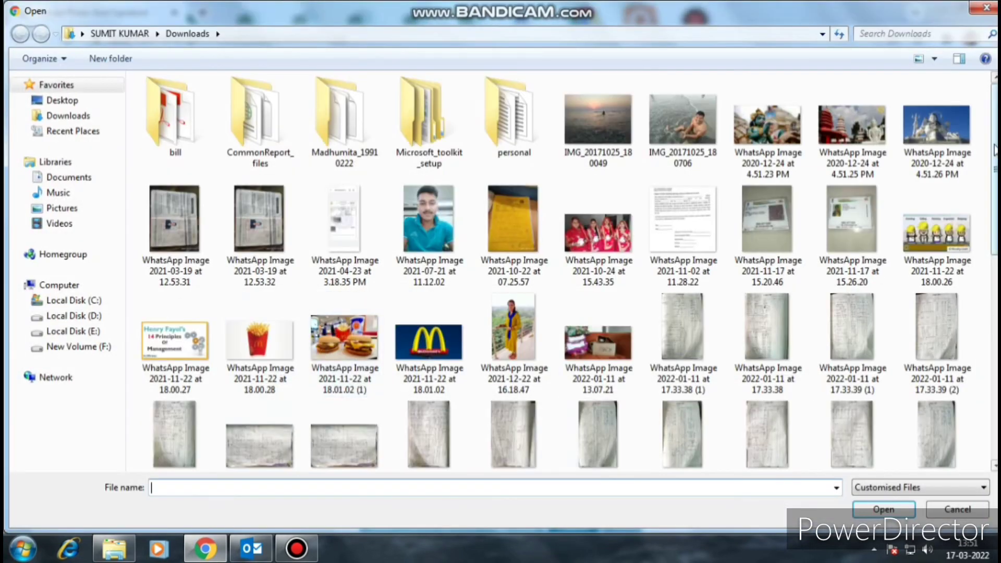
scroll(937, 446, down, 10)
click(434, 379)
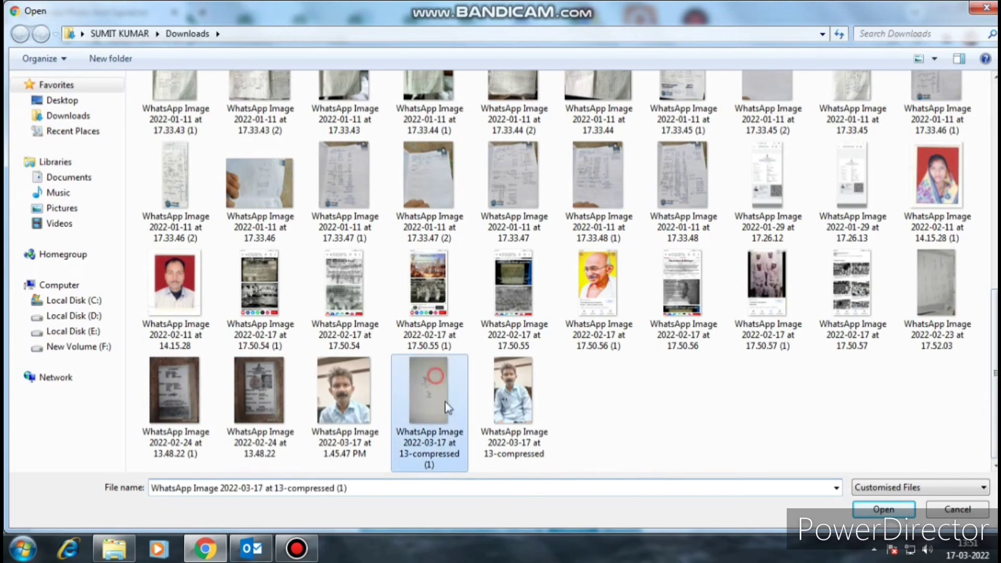
click(884, 508)
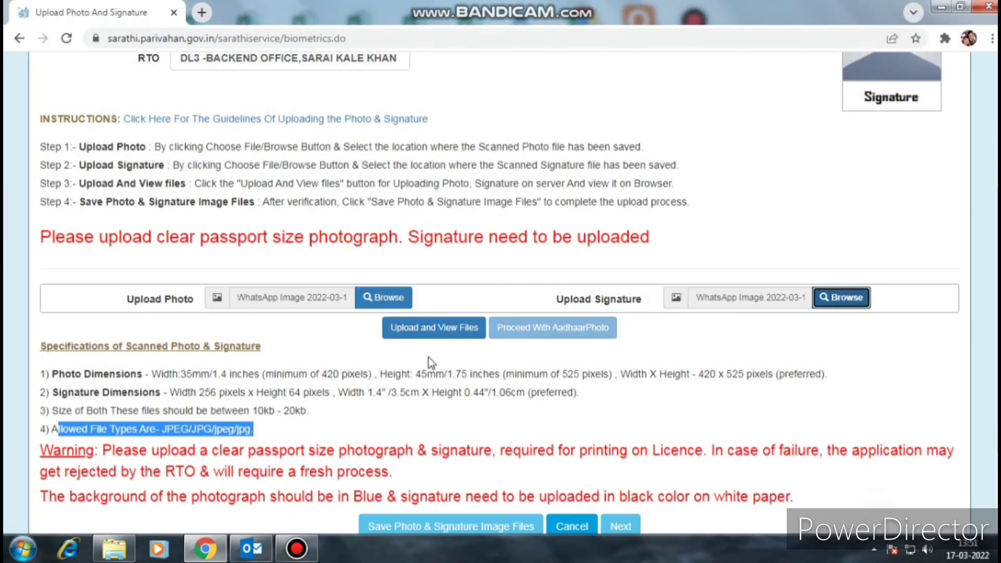
- Upload and preview both files, save the photo and signature images, confirm, and return home
click(419, 332)
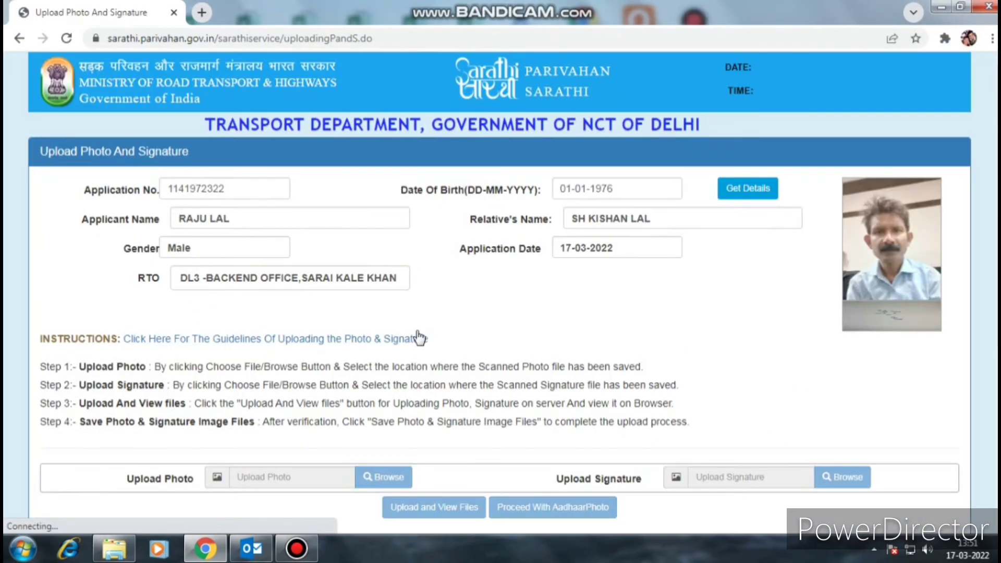
scroll(420, 334, down, 6)
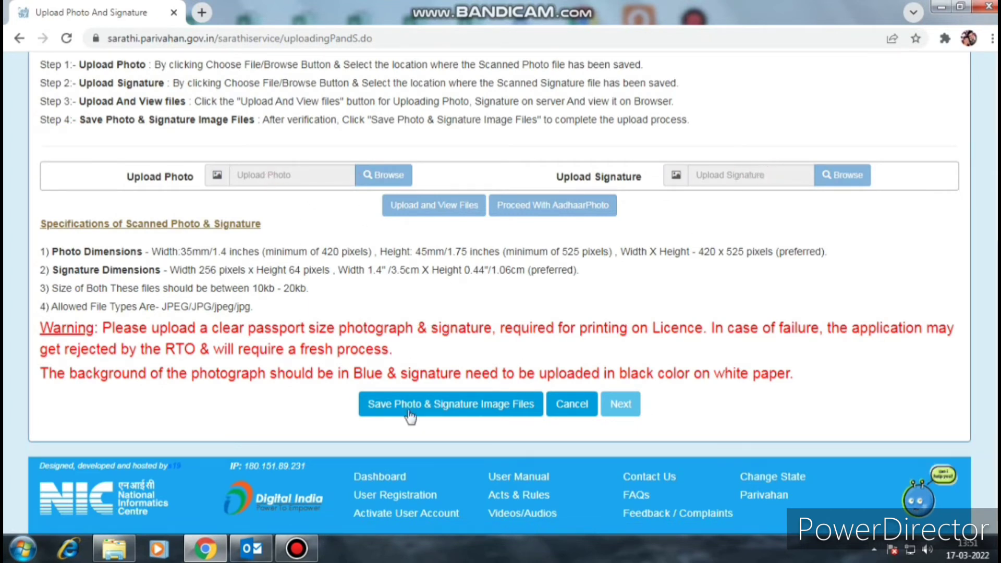
click(498, 416)
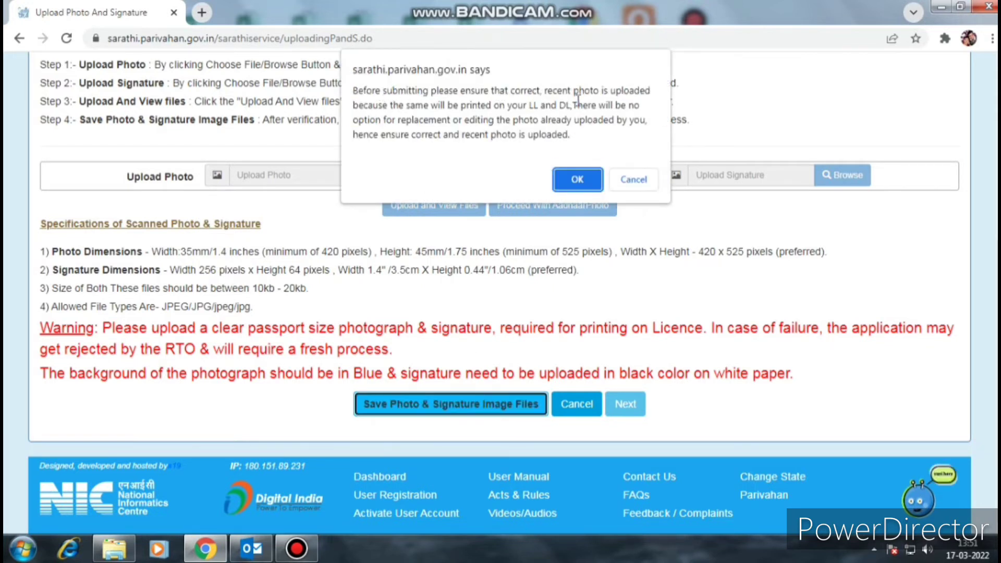
click(576, 179)
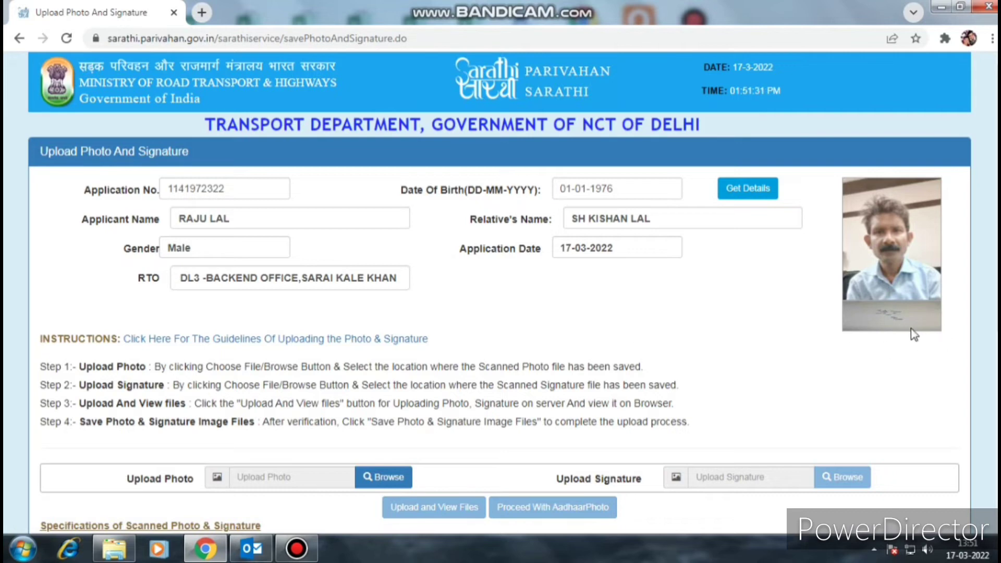
scroll(771, 323, down, 4)
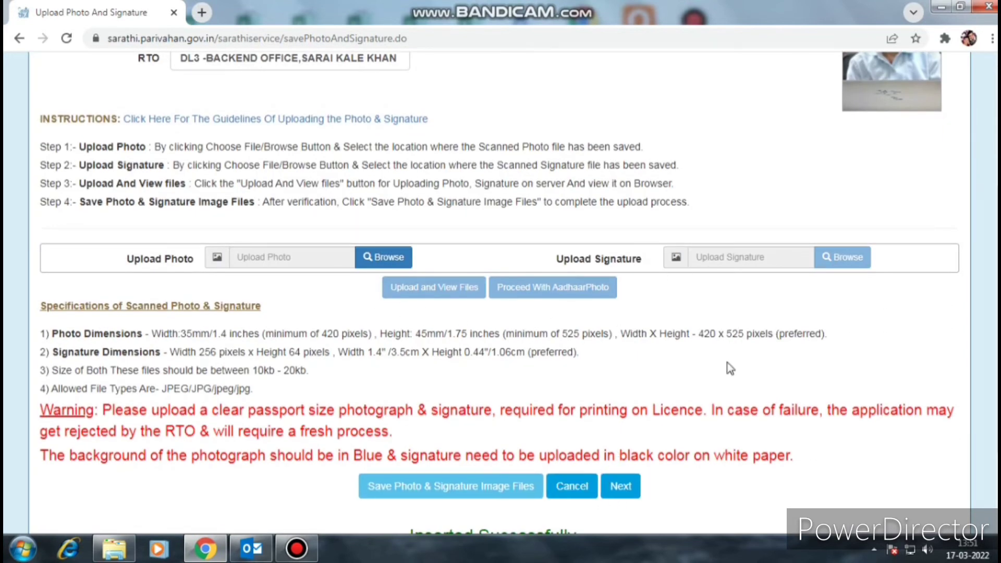
scroll(879, 256, up, 1)
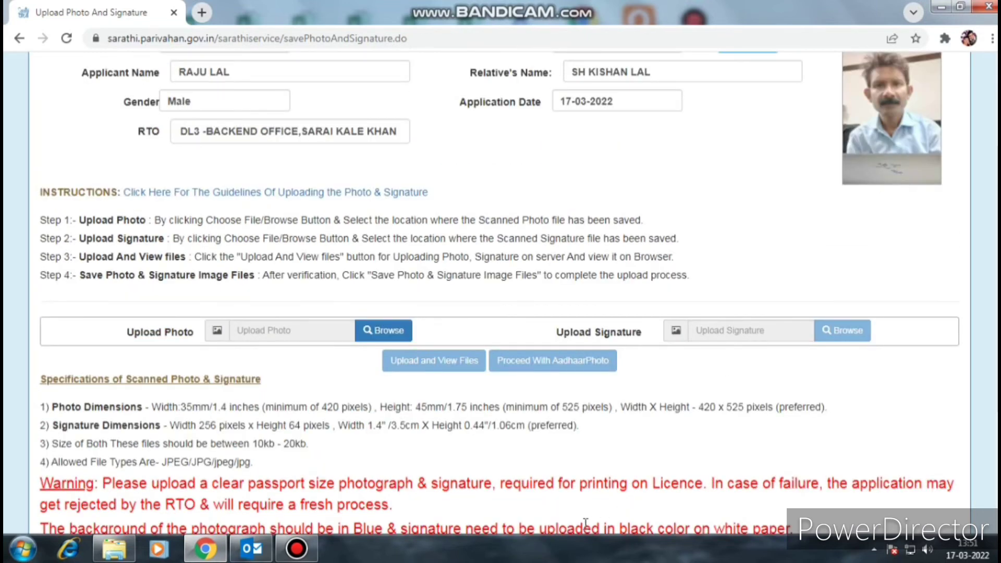
scroll(586, 522, down, 3)
click(571, 366)
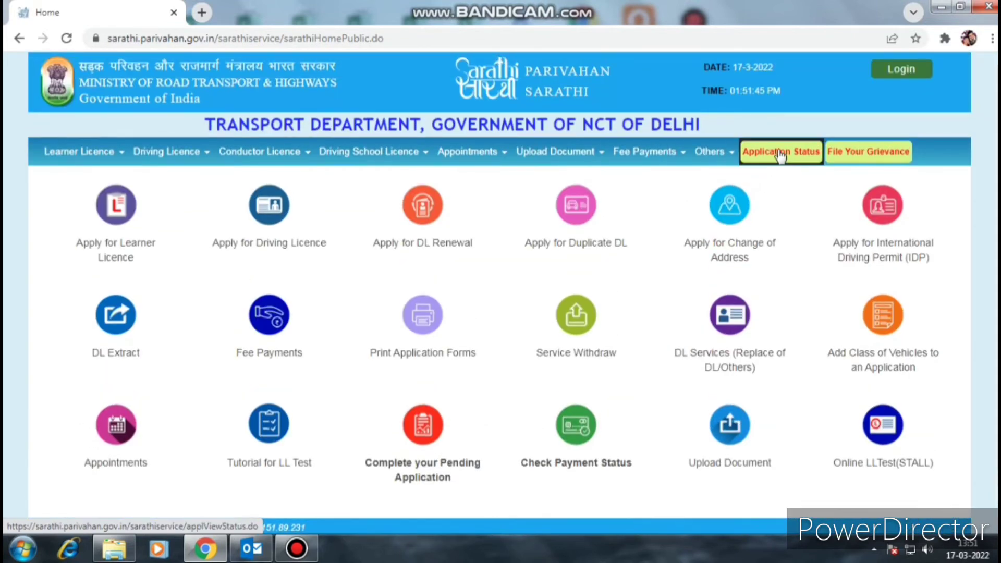
- Open the Application Status form and enter the application number, replacing the wrongly pasted text
click(780, 151)
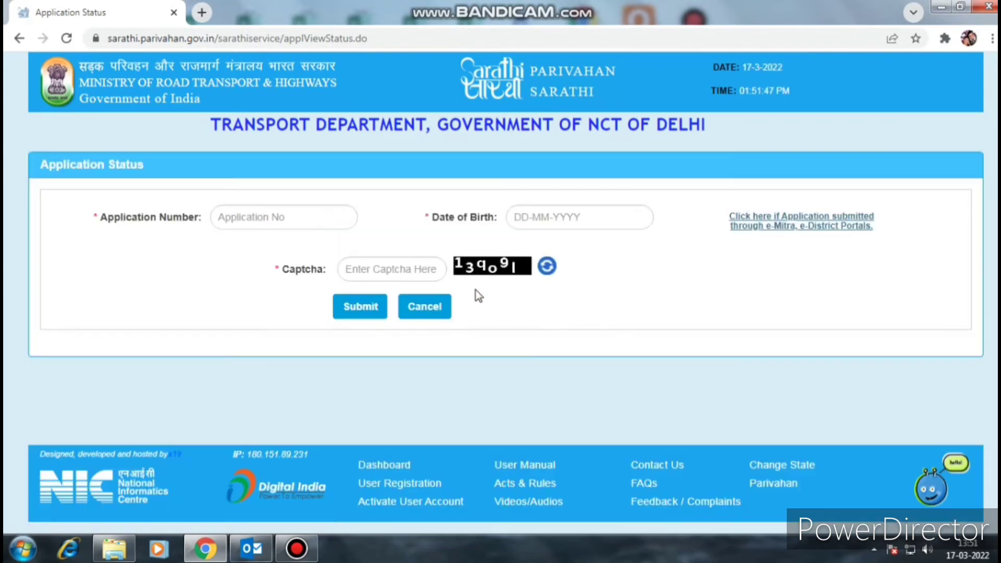
text(Are you able to)
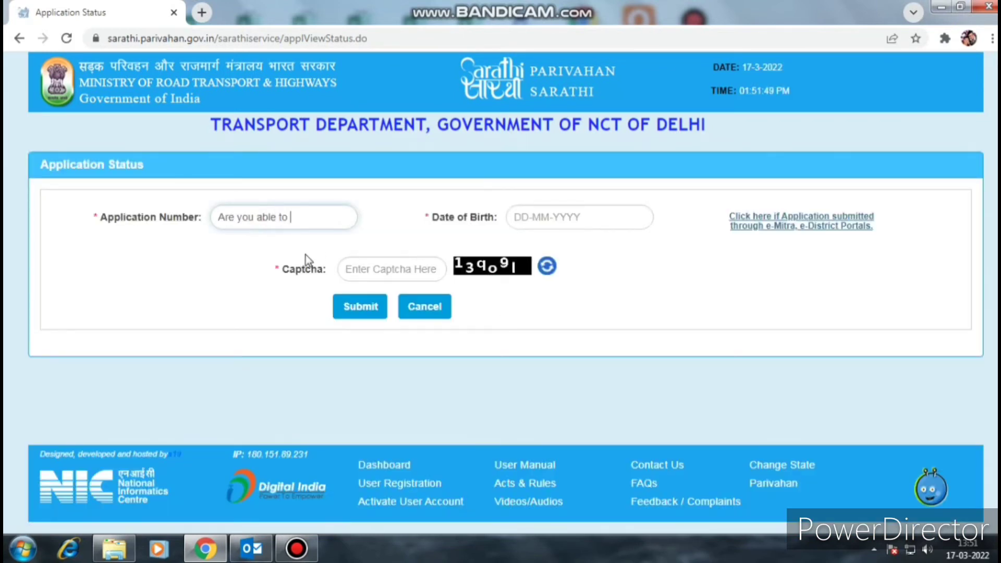
key(ctrl+a)
key(BackSpace)
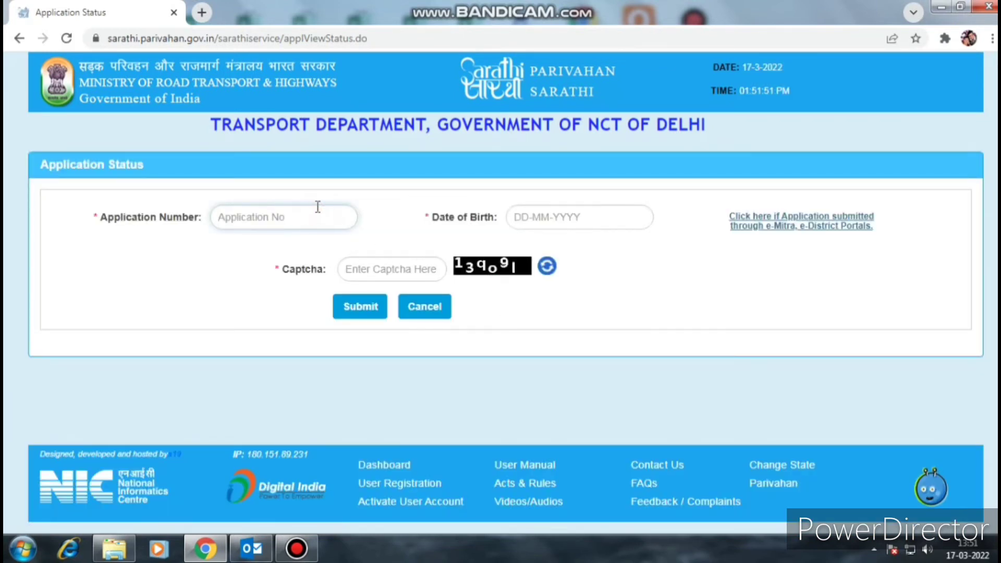
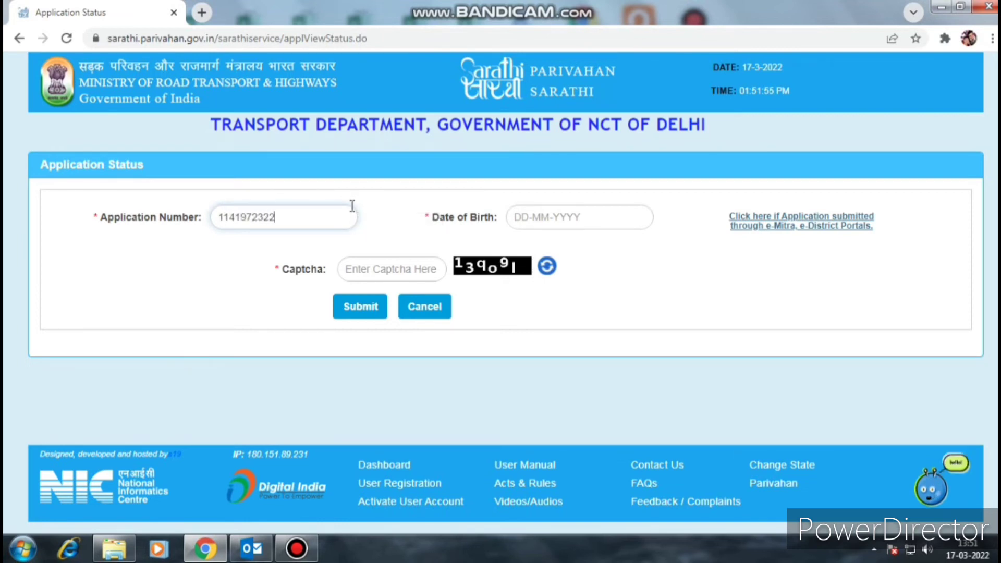
click(532, 222)
click(658, 245)
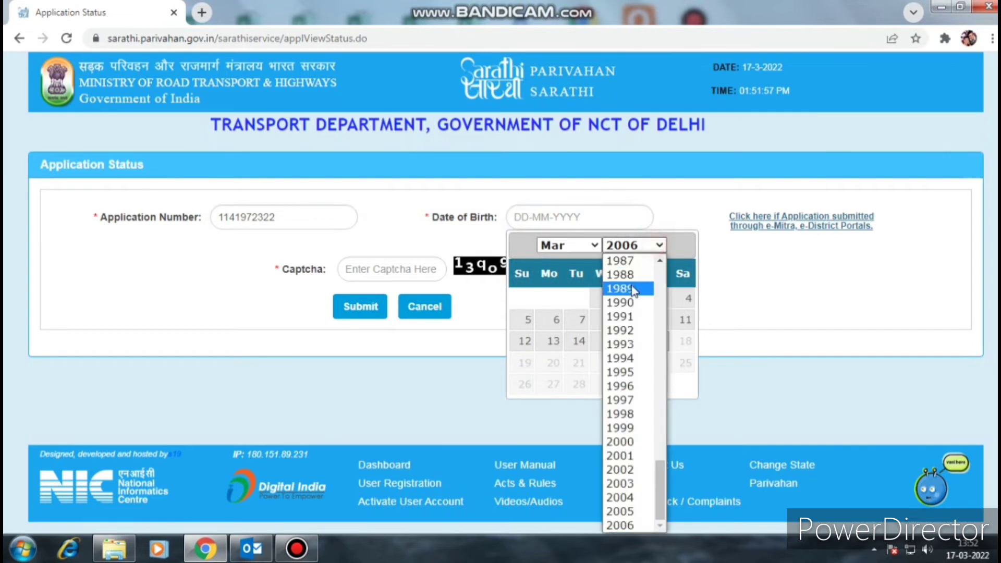
scroll(633, 290, up, 8)
scroll(635, 417, down, 3)
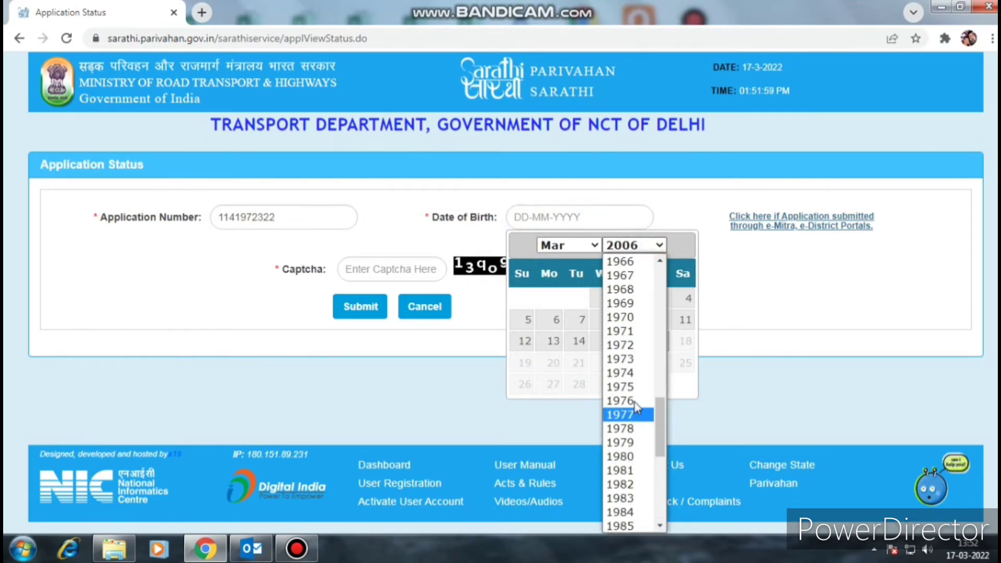
click(630, 401)
click(571, 246)
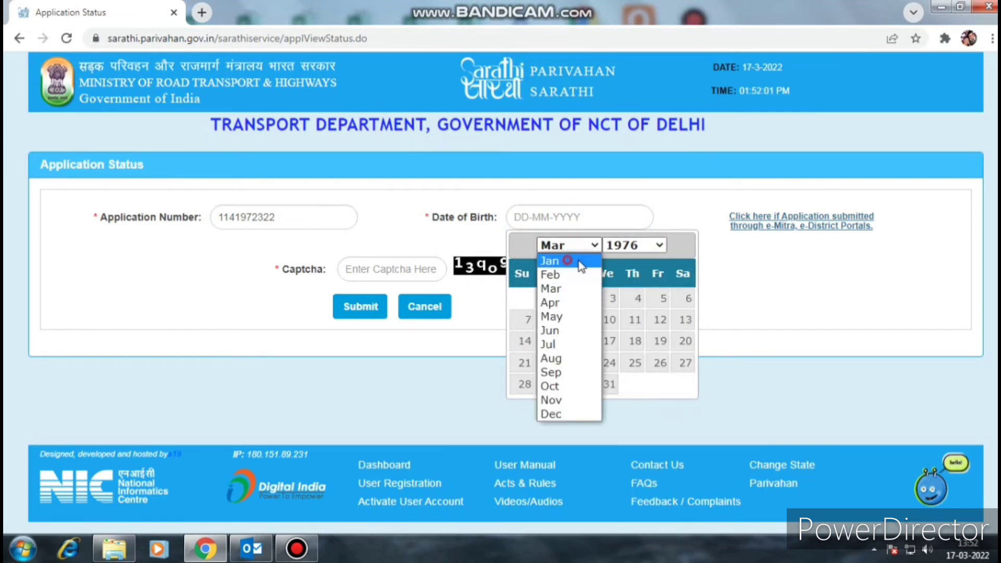
click(580, 266)
click(643, 297)
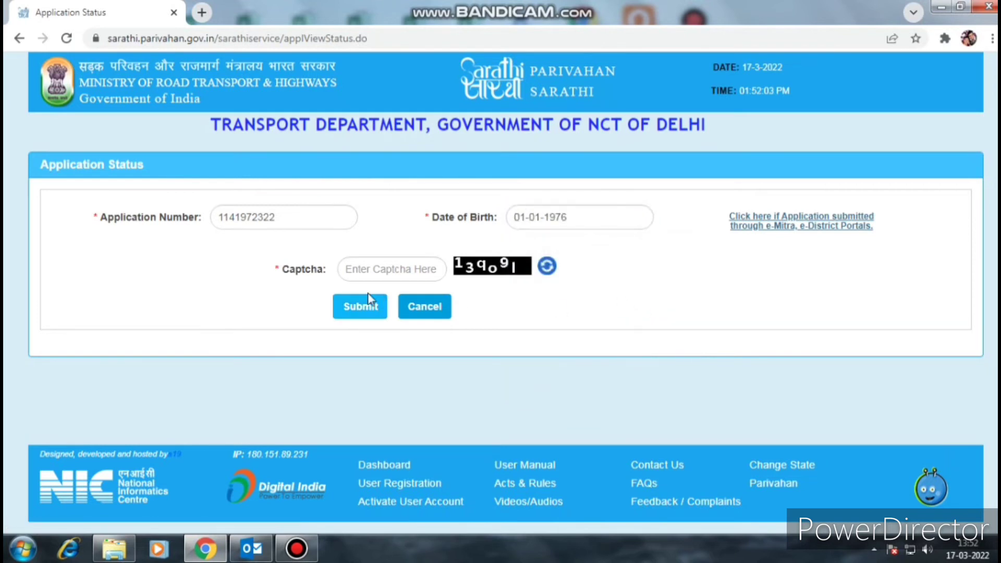
click(375, 272)
text(13q)
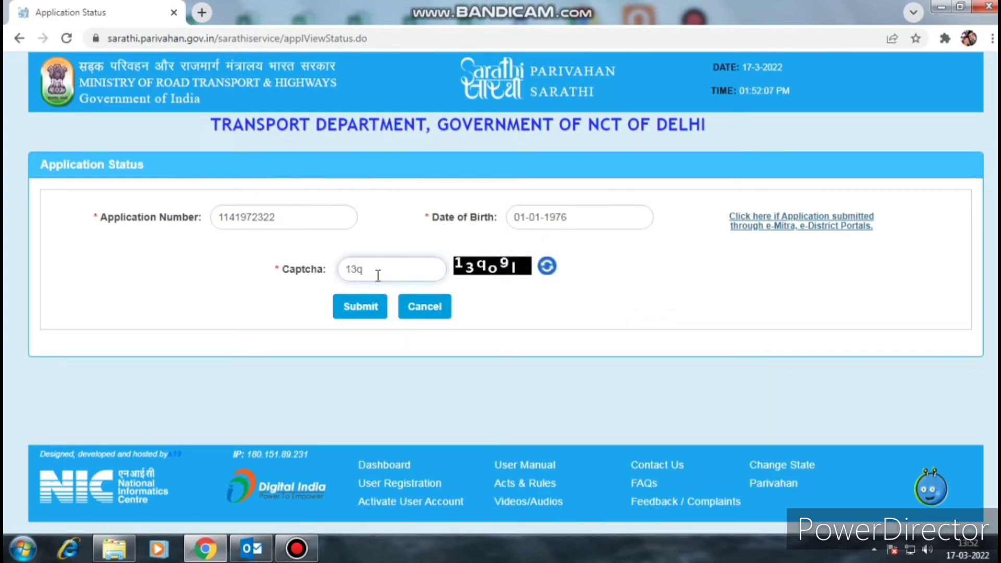
text(o9)
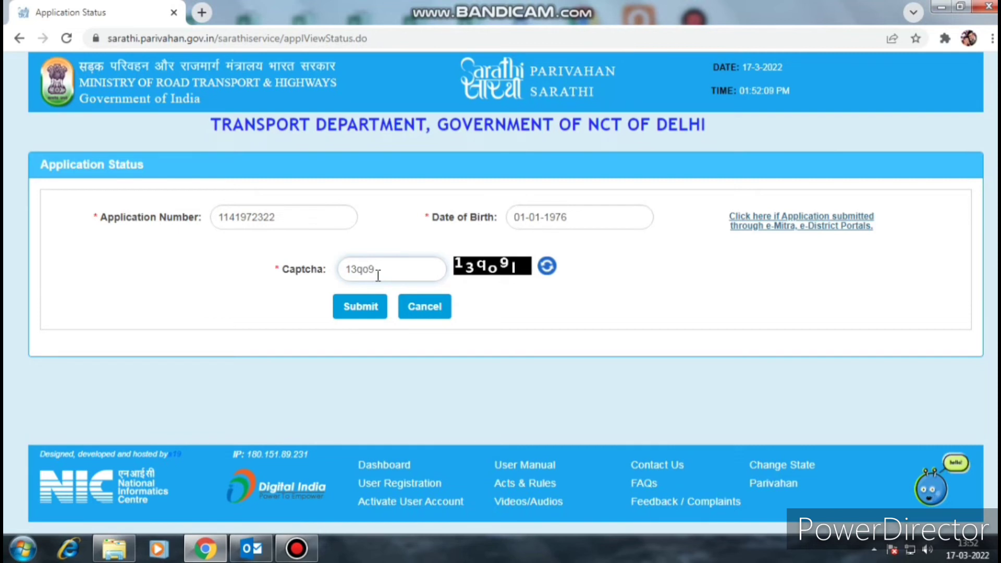
text(l)
click(348, 313)
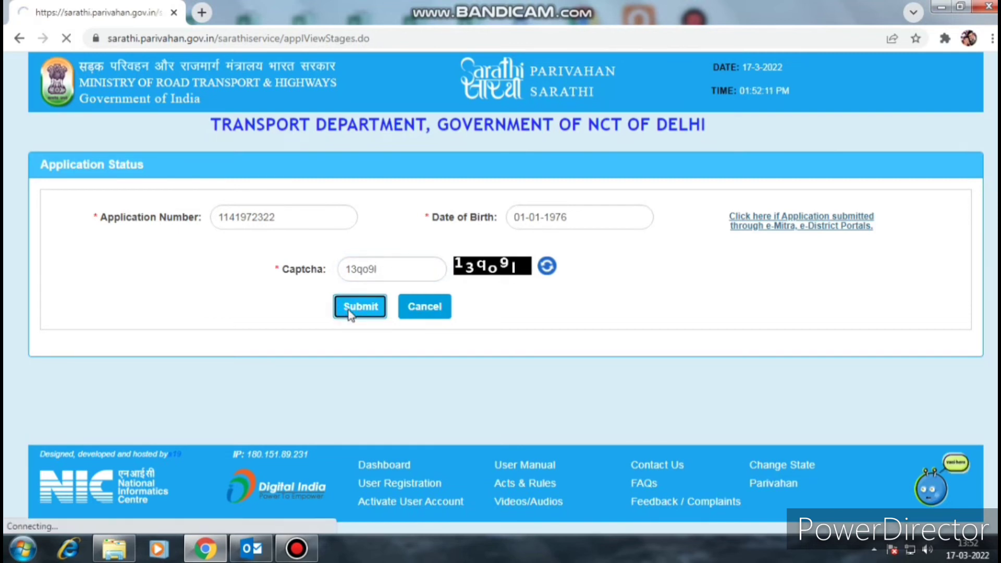
- Review the stages, highlighting completed processed-on dates and the pending FEE PAYMENT row, then proceed to payment
scroll(581, 352, down, 5)
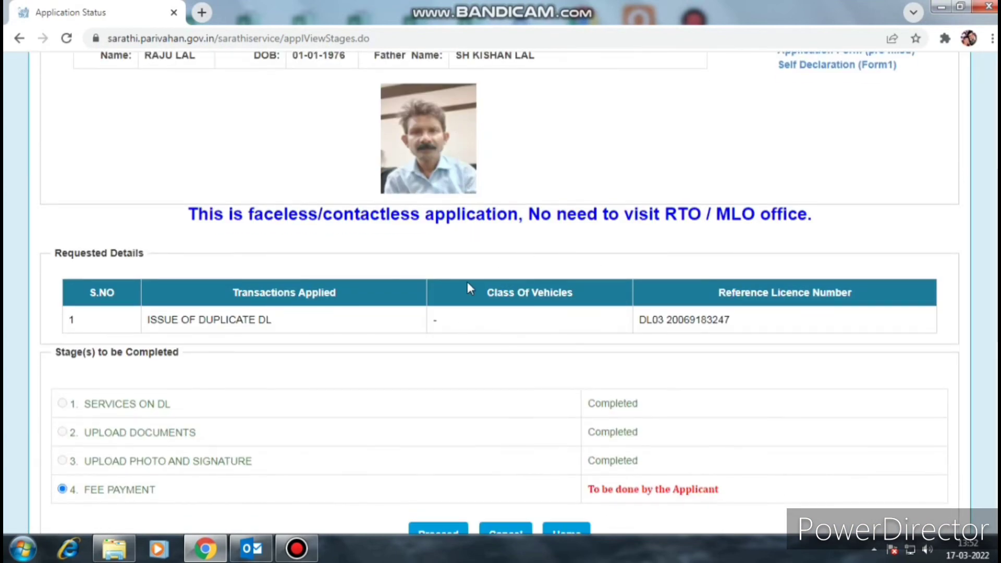
scroll(467, 284, up, 4)
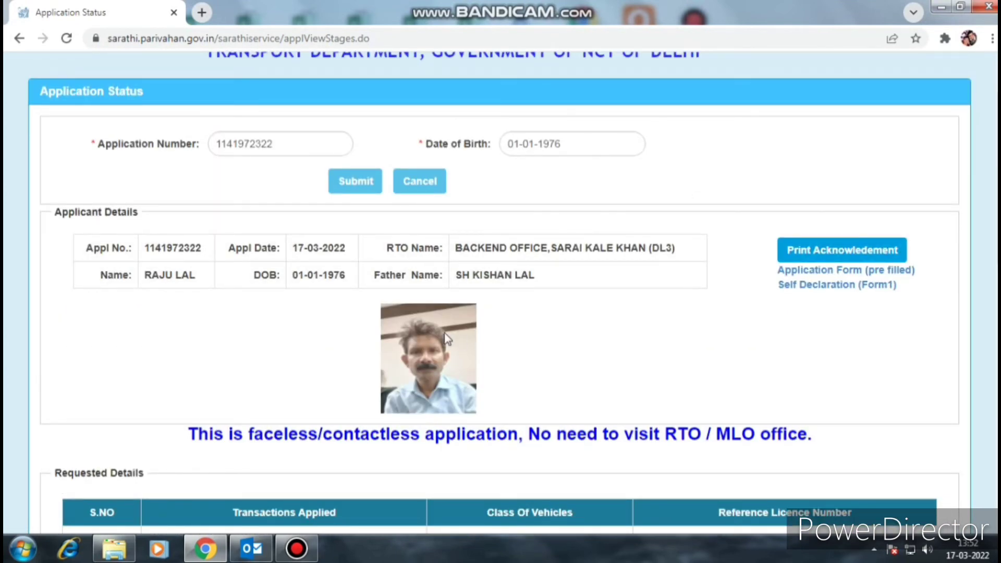
scroll(613, 361, down, 5)
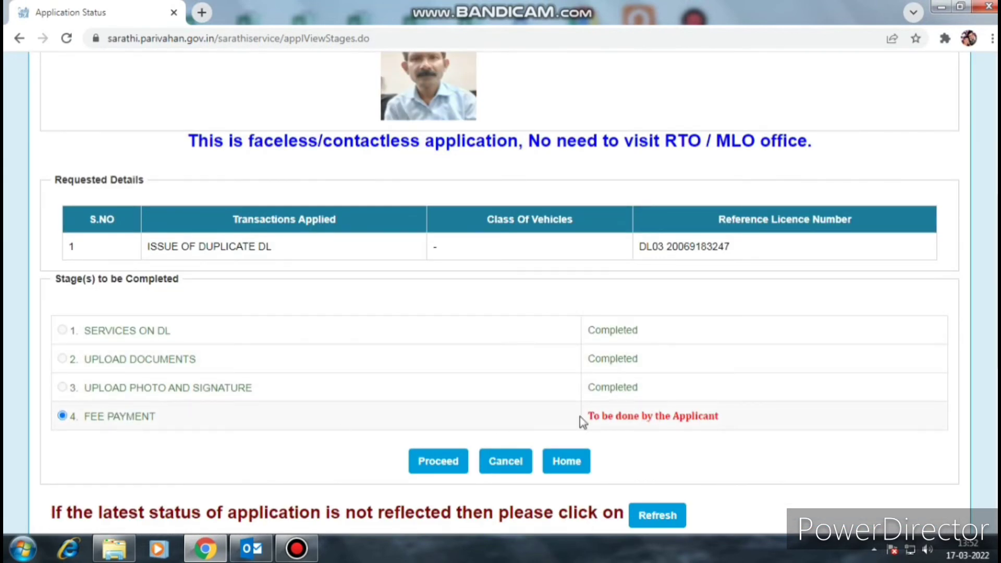
drag(583, 420, 723, 417)
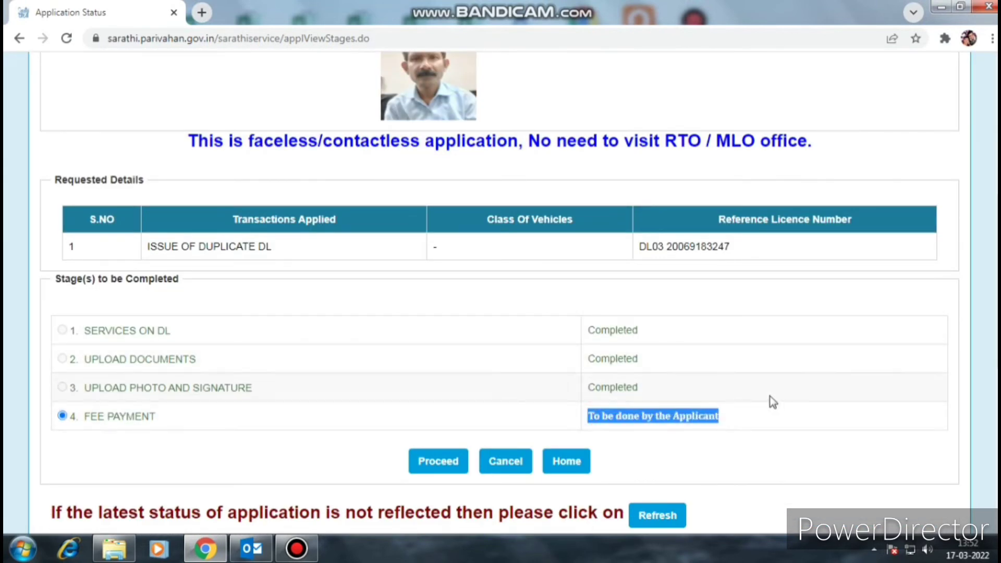
scroll(746, 393, up, 6)
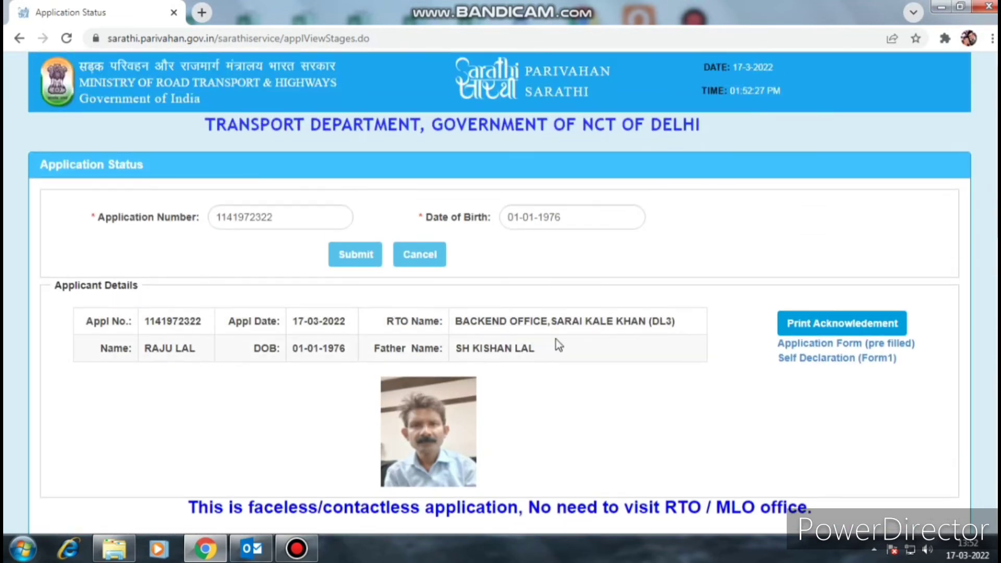
scroll(556, 338, down, 8)
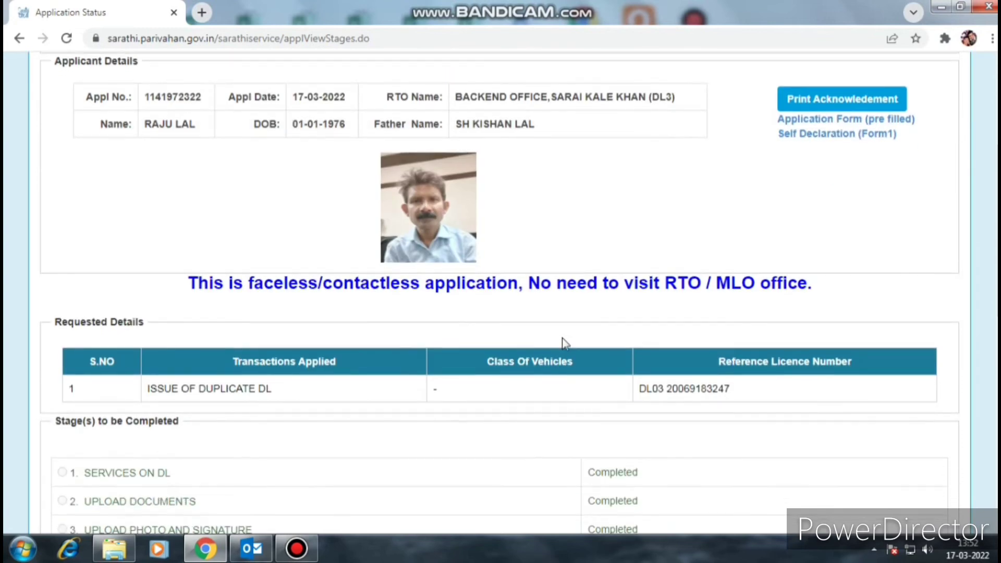
scroll(655, 360, down, 3)
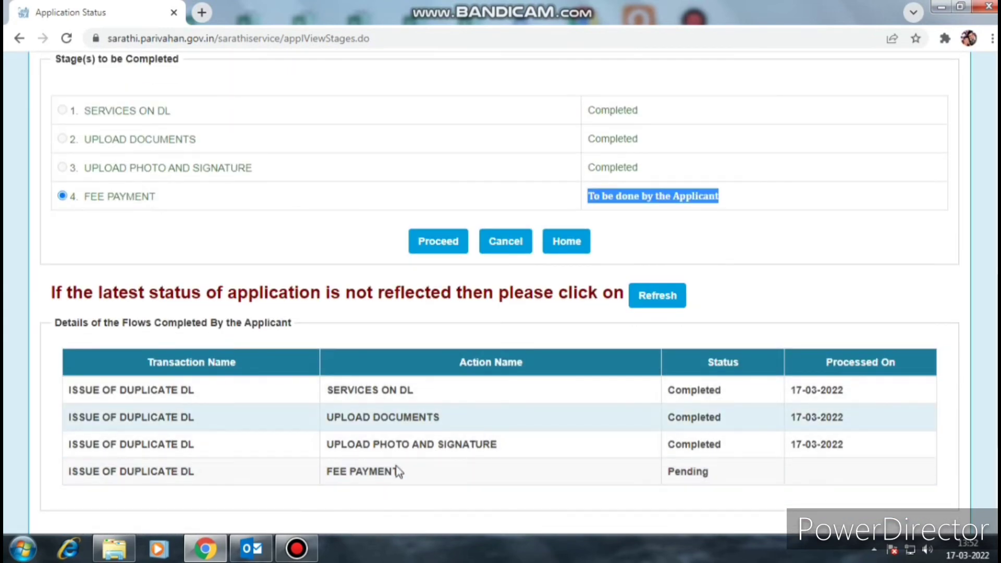
drag(790, 444, 834, 445)
drag(791, 417, 846, 392)
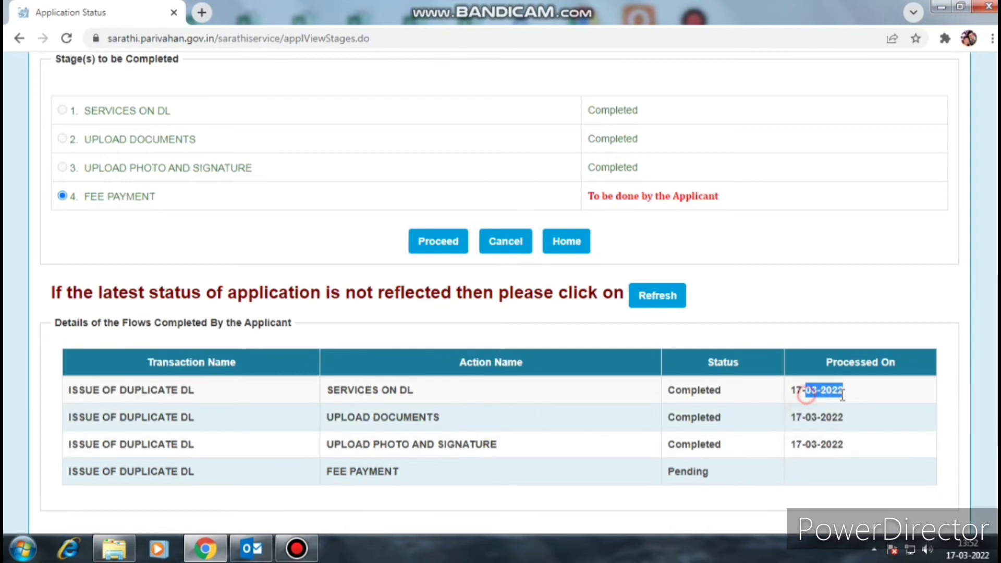
drag(325, 472, 725, 469)
scroll(806, 279, up, 2)
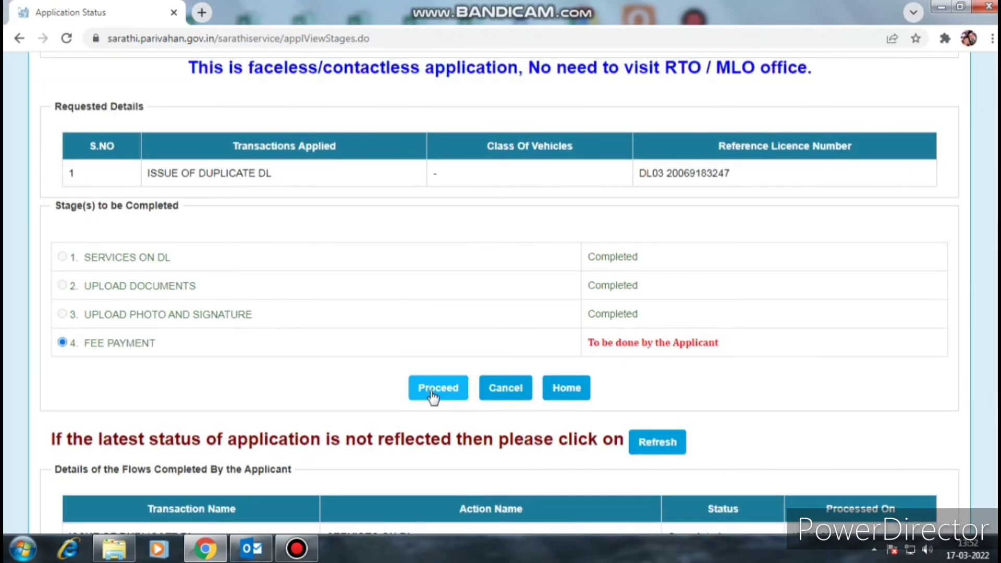
click(435, 395)
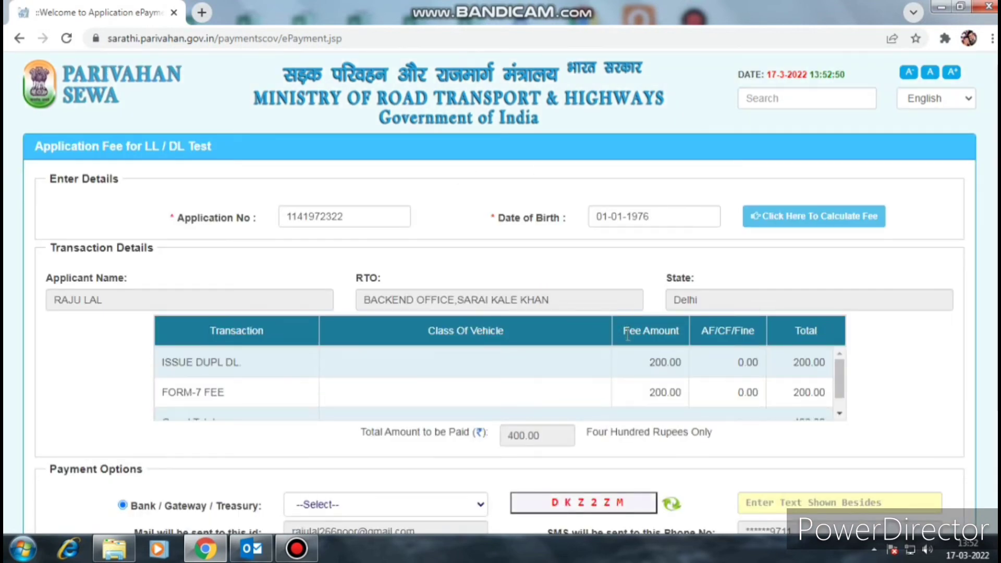
- Choose SBIePay as the payment gateway for the 400.00 application fee
scroll(628, 339, down, 5)
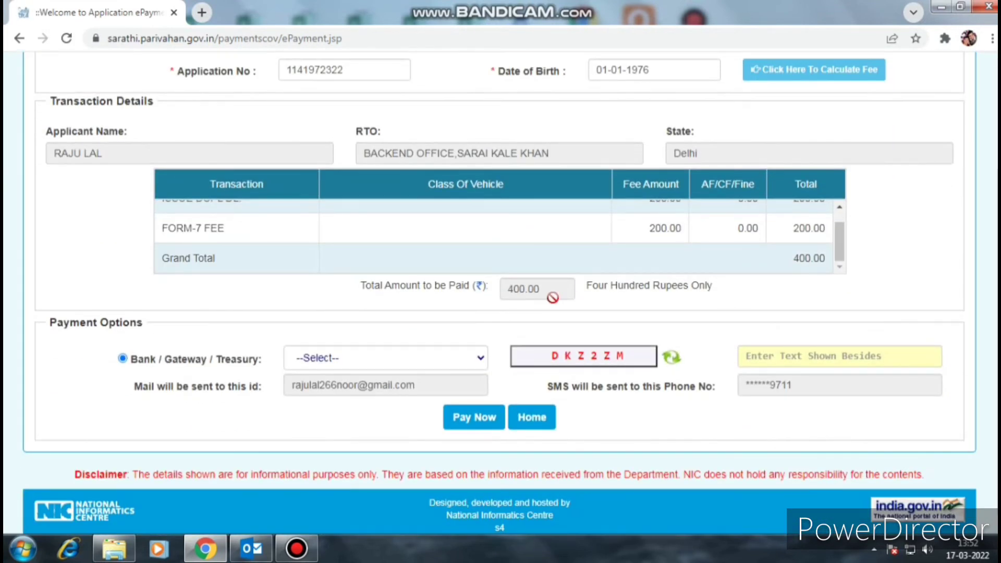
scroll(552, 298, up, 3)
scroll(547, 375, up, 2)
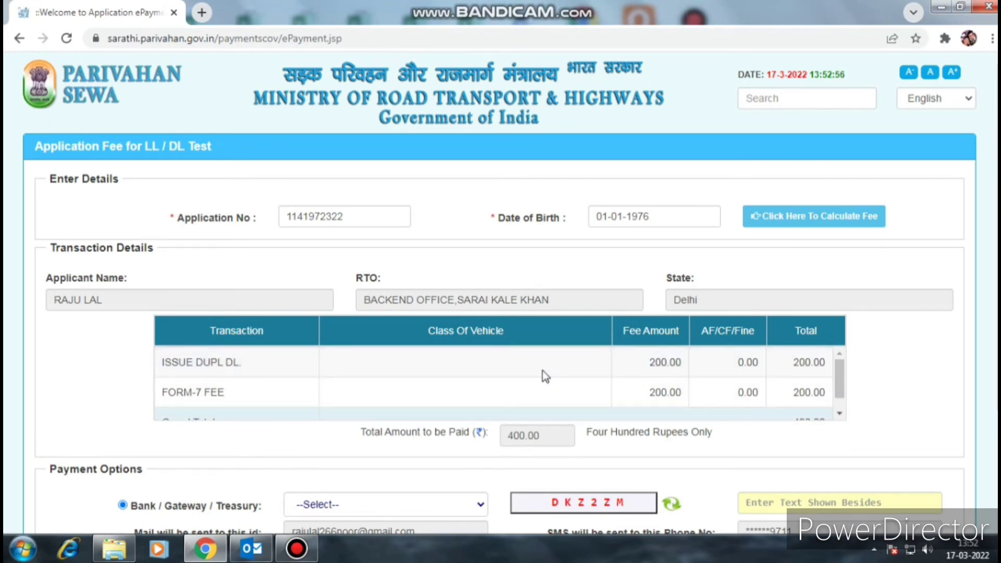
scroll(543, 368, down, 1)
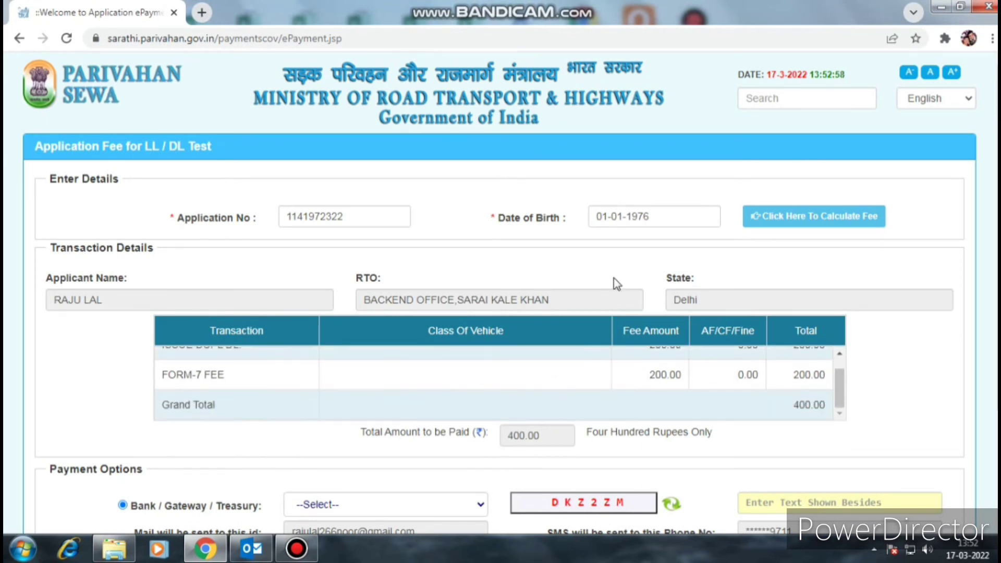
scroll(608, 240, down, 2)
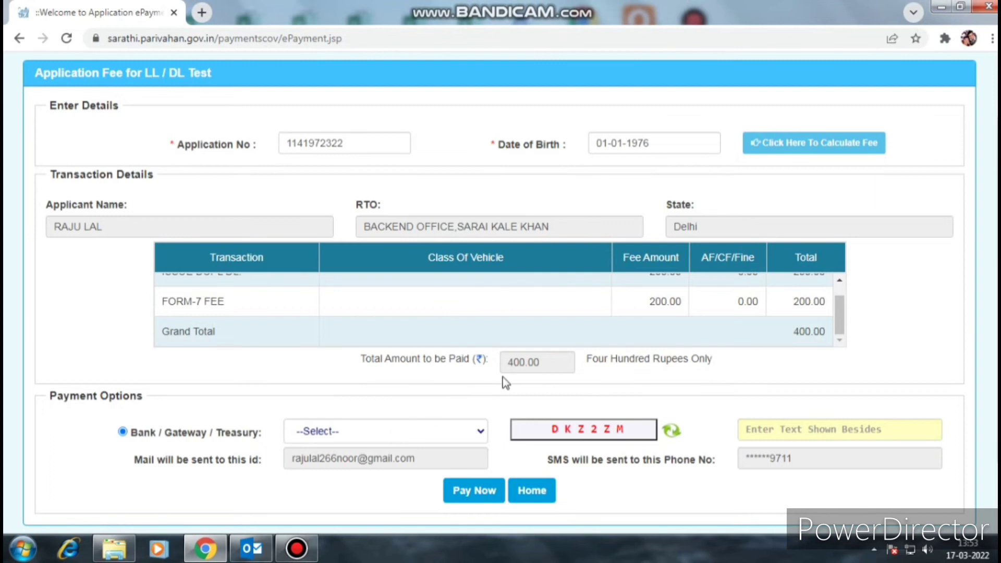
click(393, 430)
click(336, 464)
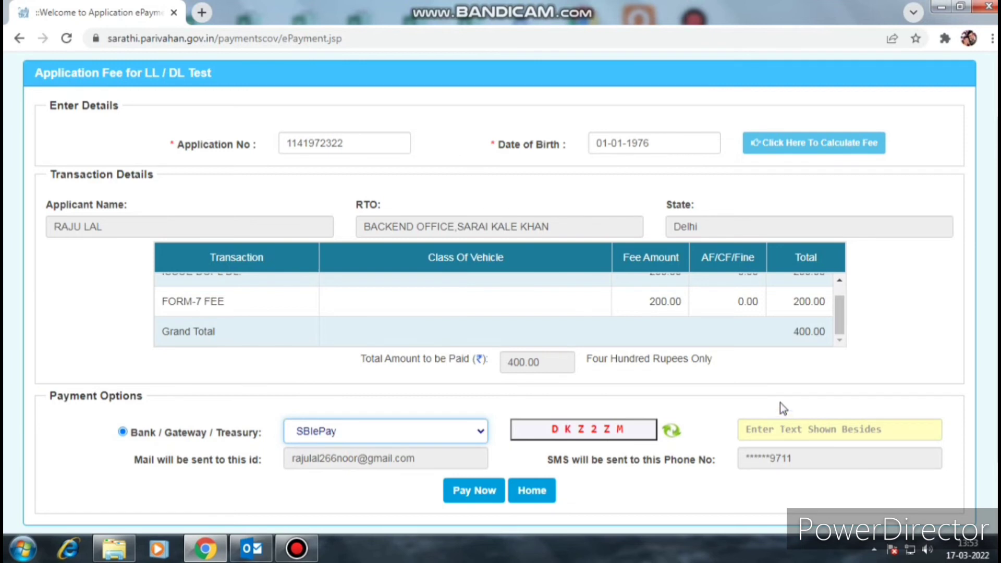
- Enter the verification text and submit the 400 rupee fee with Pay Now
click(773, 424)
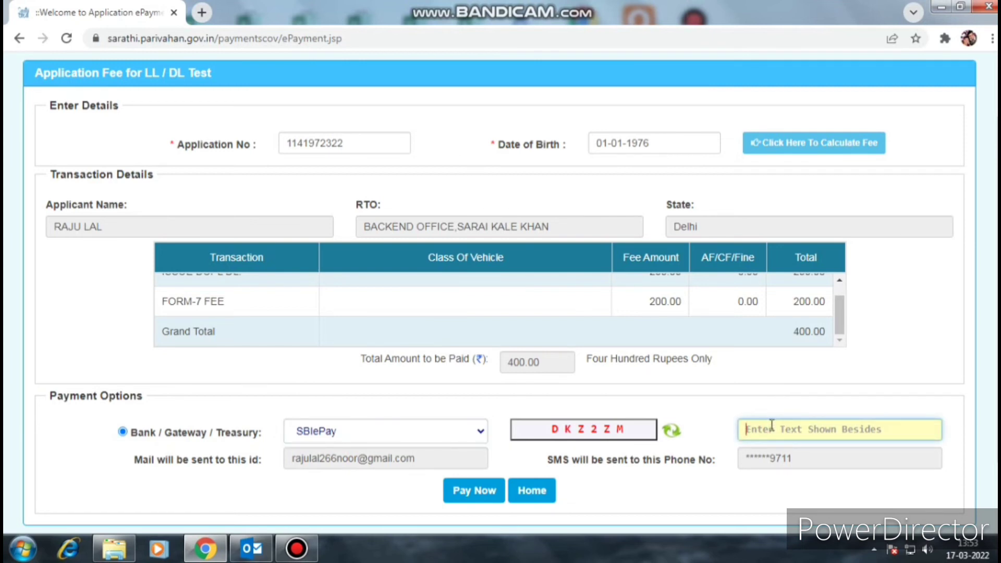
text(DKZ2ZM)
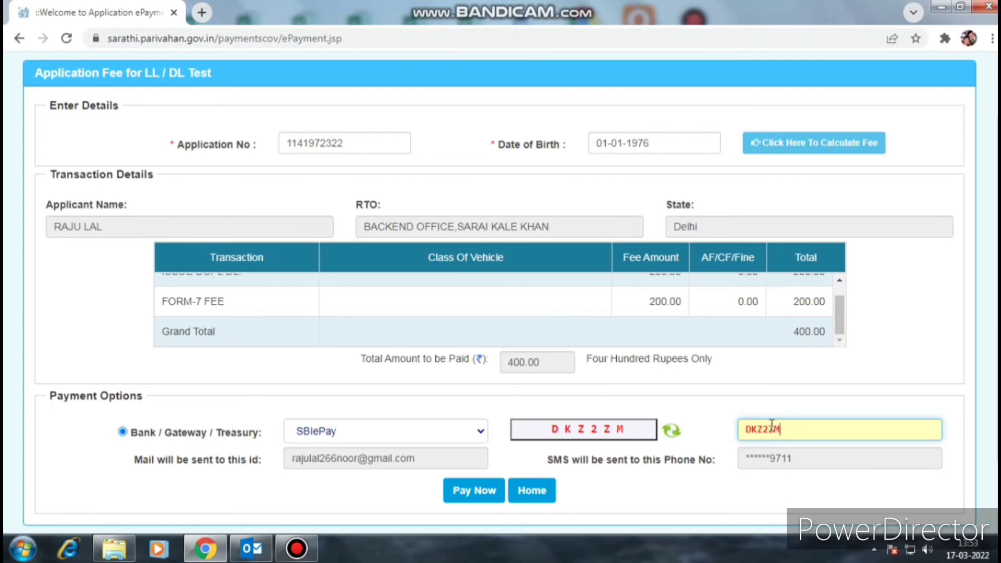
scroll(663, 387, down, 2)
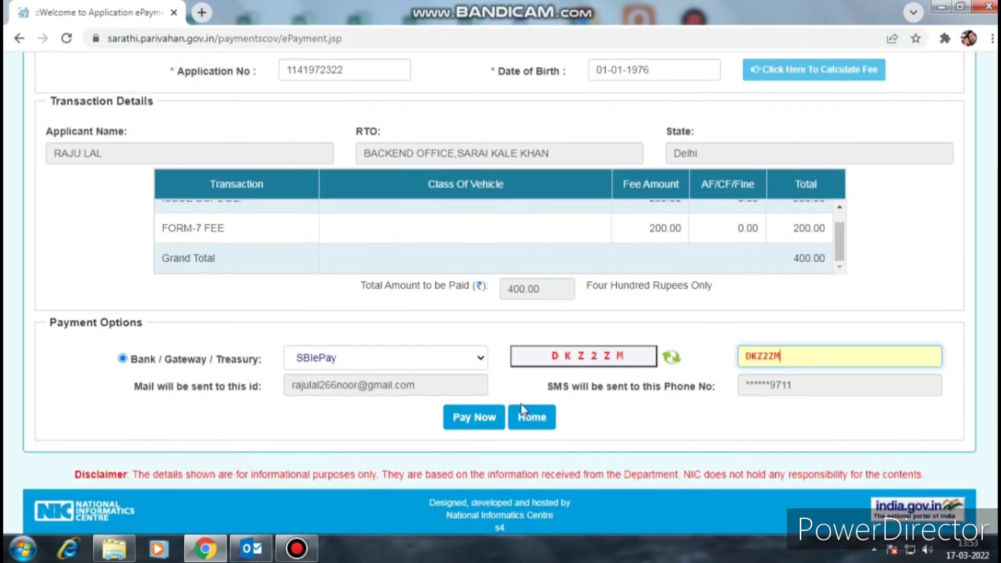
scroll(585, 321, up, 3)
scroll(586, 321, up, 1)
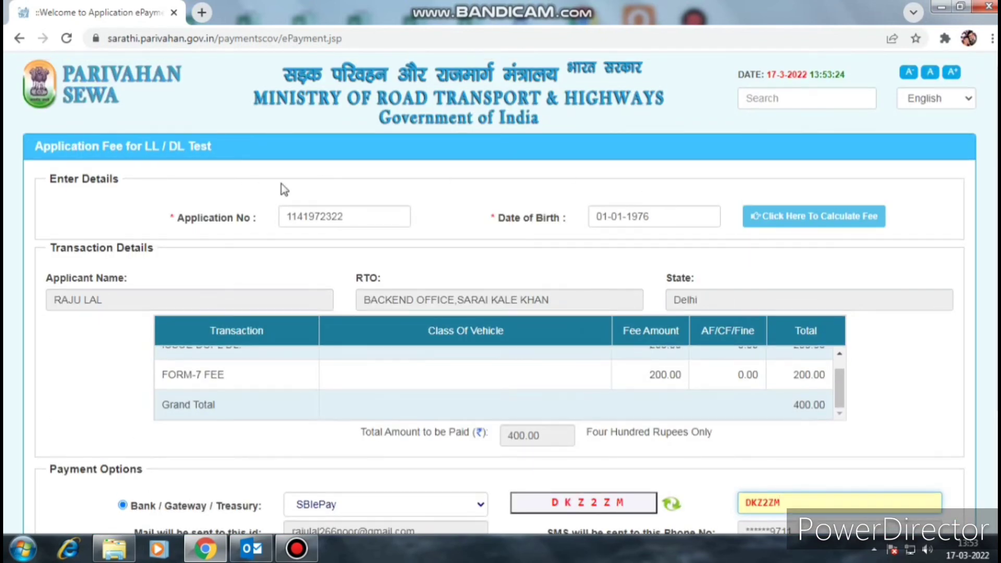
scroll(679, 386, down, 2)
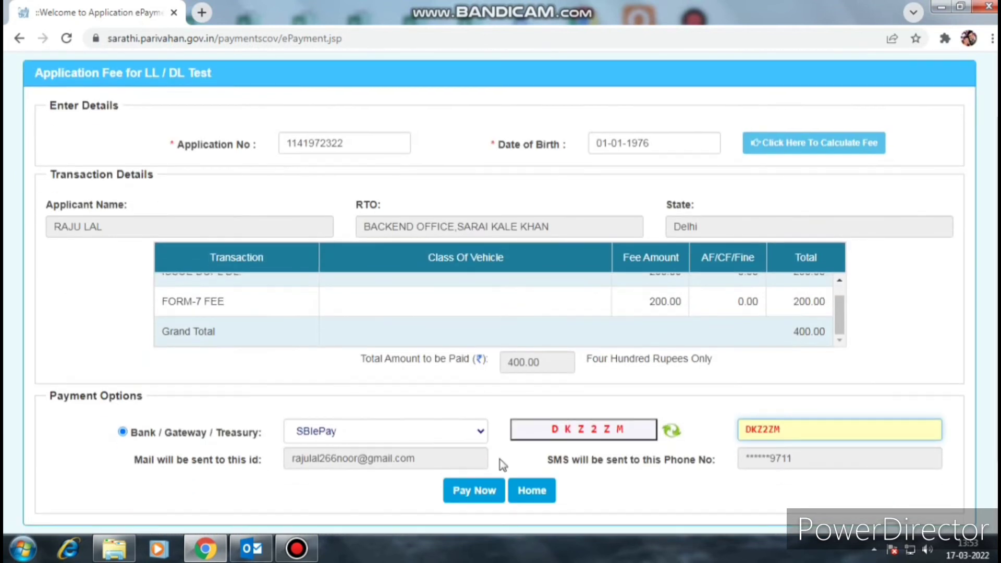
click(481, 493)
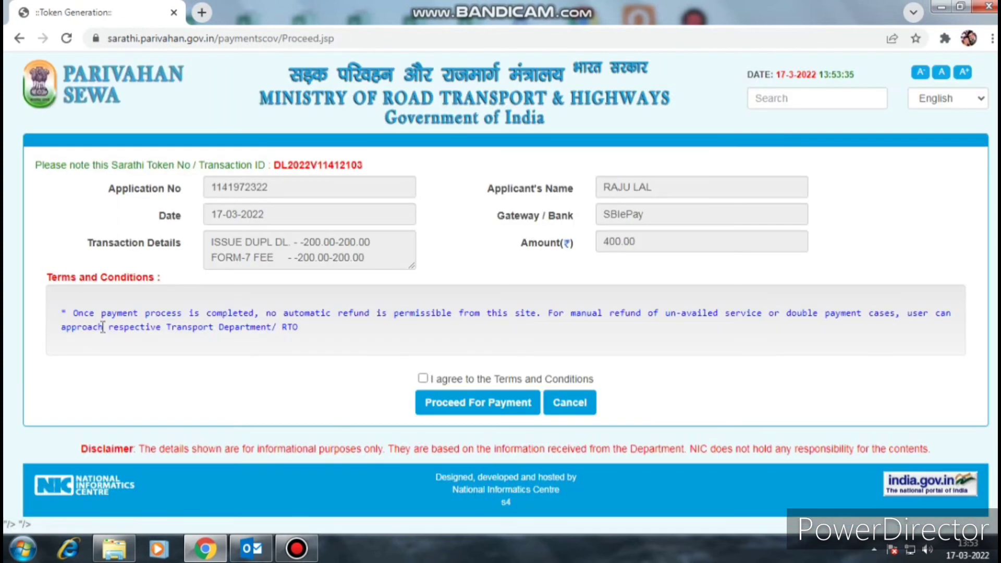
- Accept the Terms and Conditions and proceed to the bank payment gateway
click(423, 379)
click(475, 403)
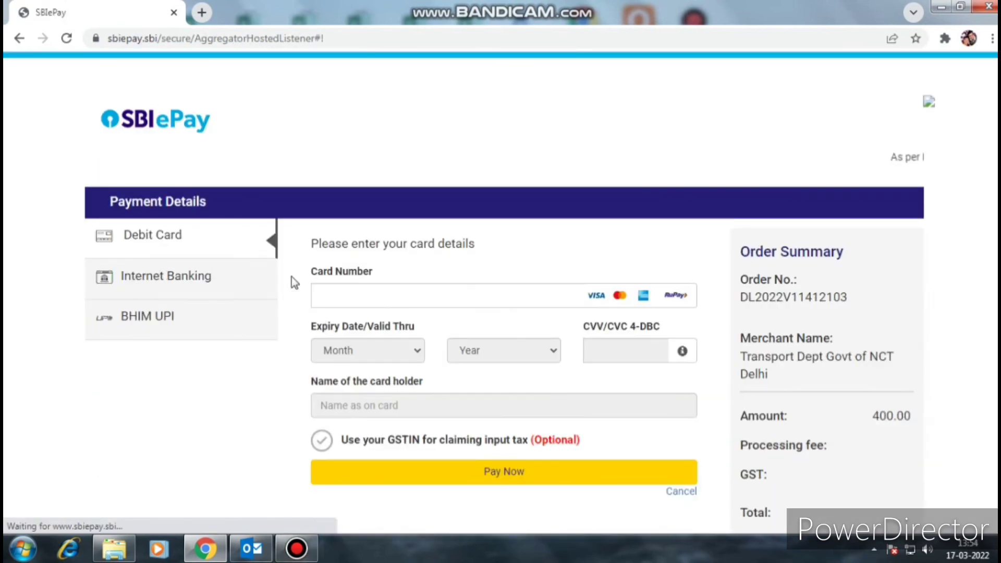
- After checking the internet banking and card tabs, pay the 400.00 fee by BHIM UPI QR
click(156, 324)
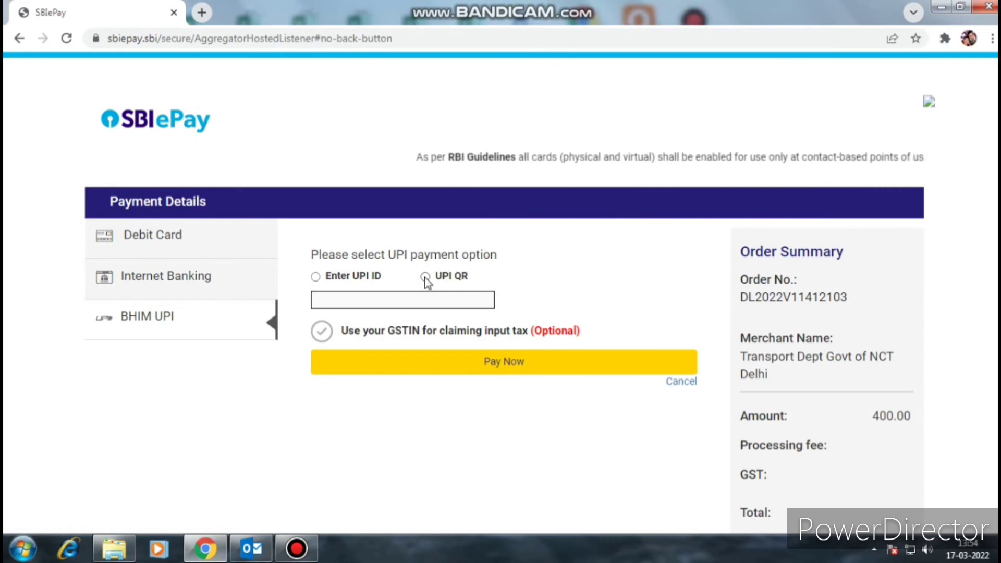
click(210, 280)
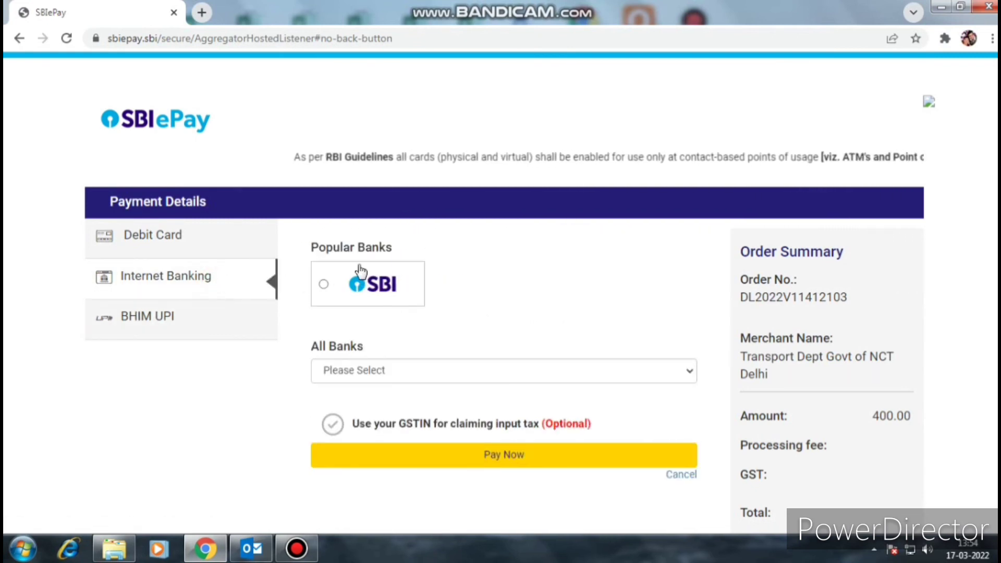
click(203, 232)
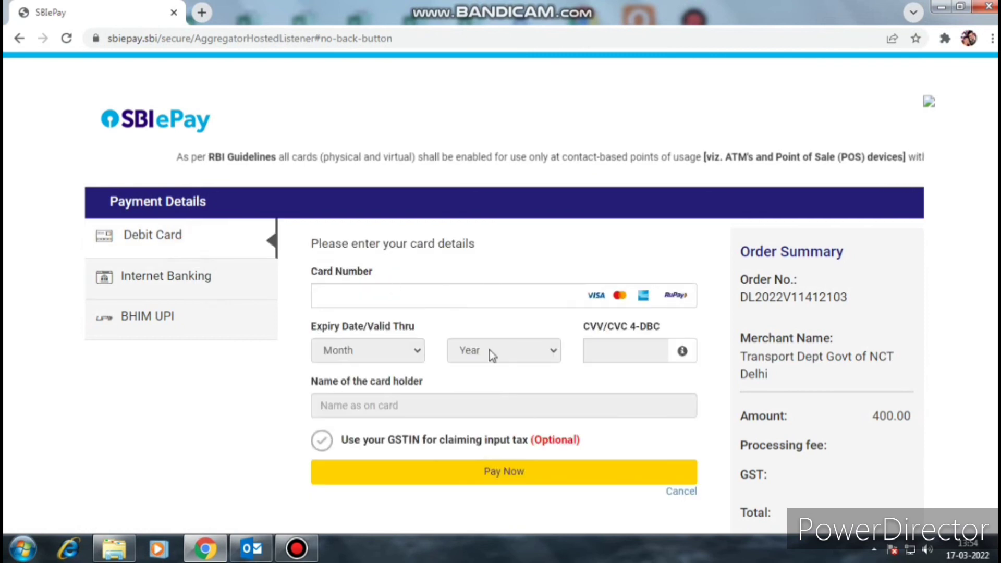
click(172, 335)
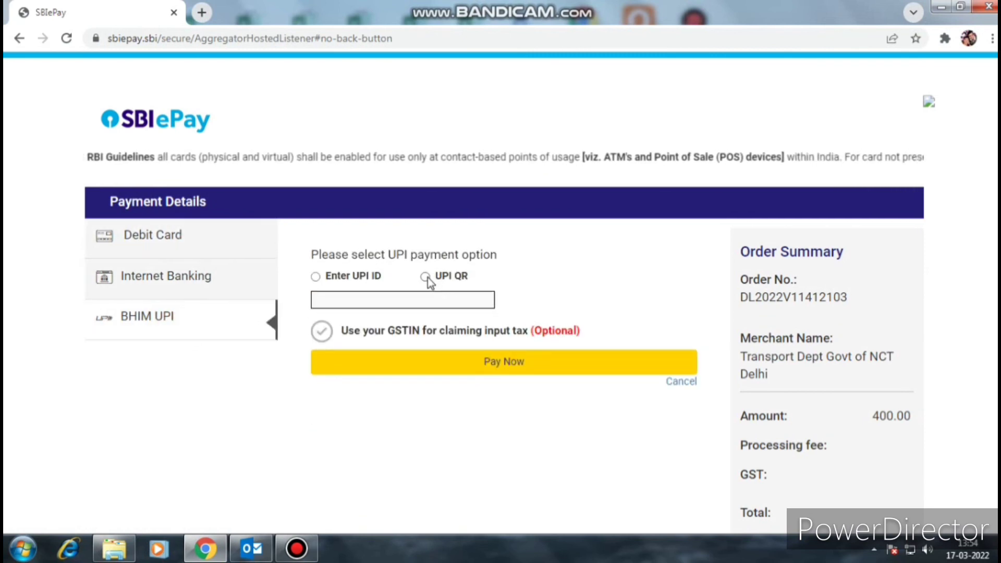
click(425, 277)
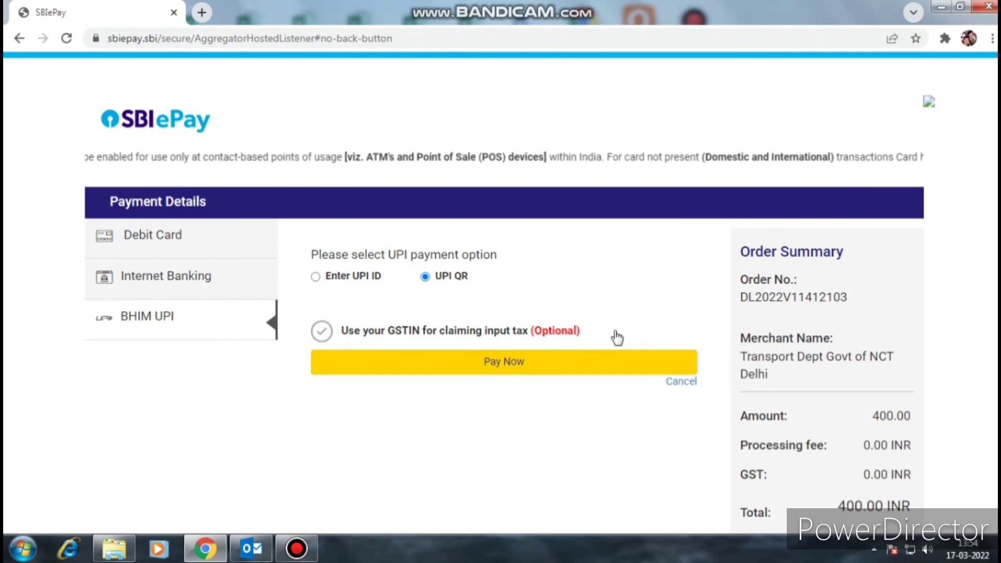
click(492, 364)
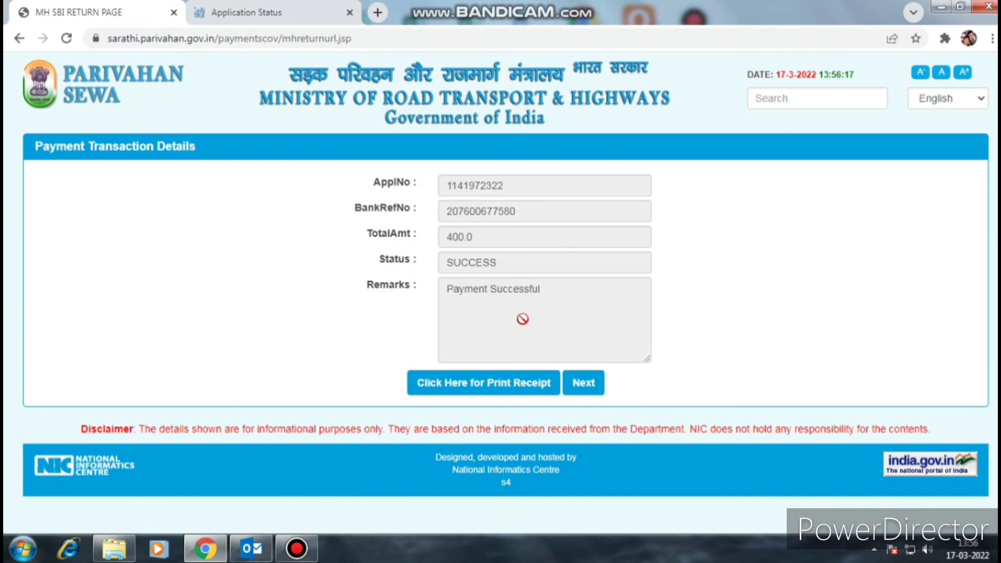
- Open the Print Receipt page, enter the verification text and open the fee receipt
click(453, 386)
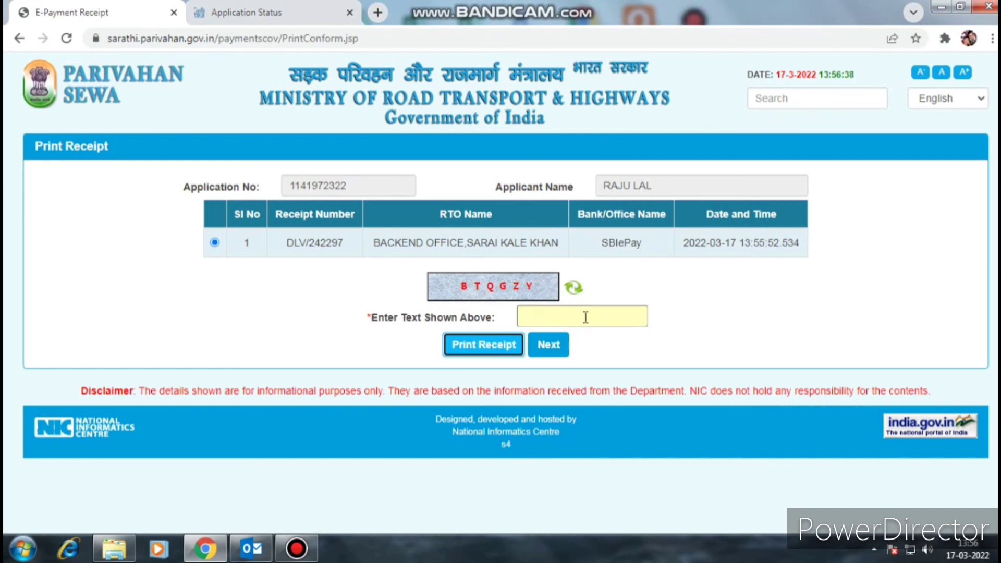
click(586, 317)
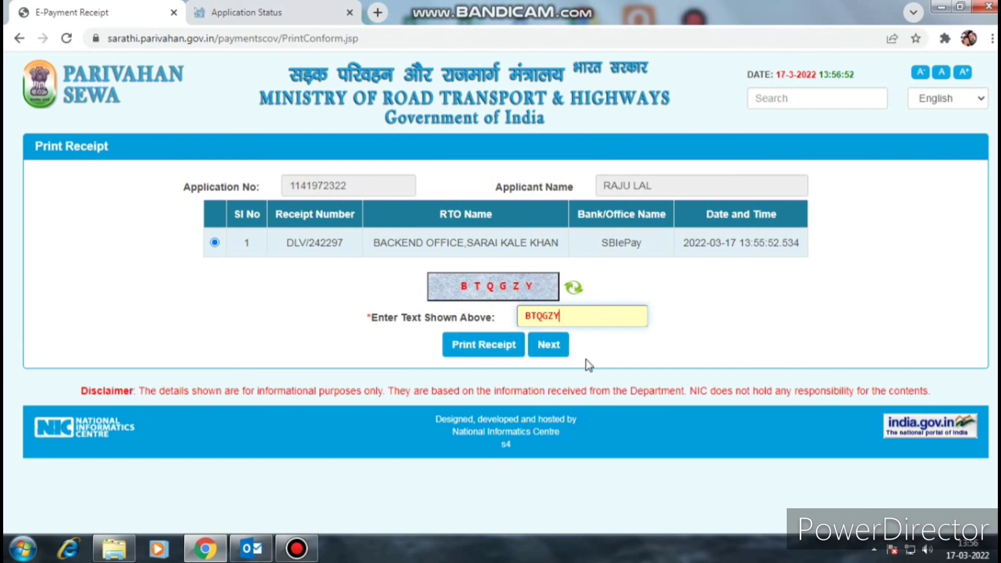
click(478, 346)
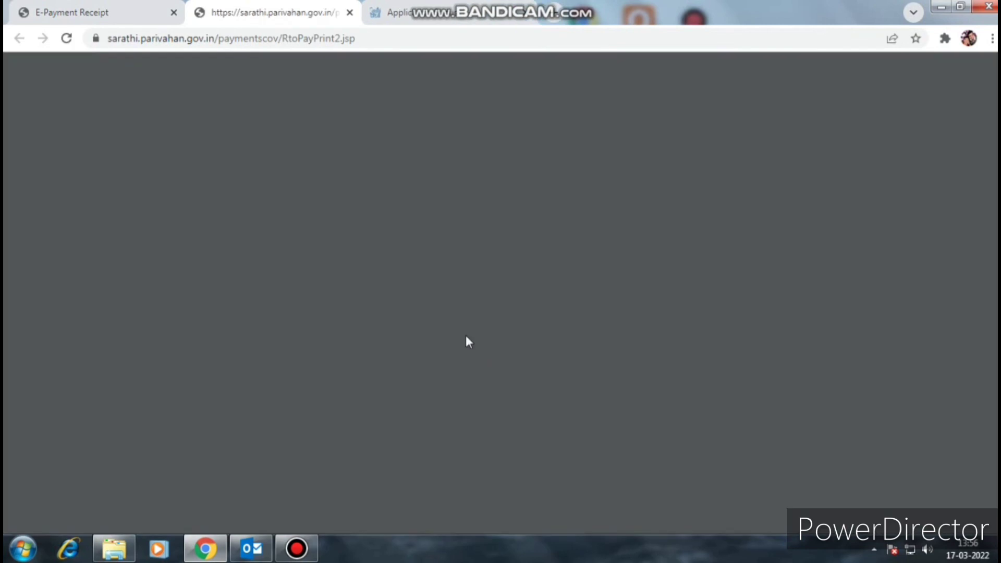
- Print the fee receipt on the HP LaserJet, then return to the receipt tab and continue to Application Status
scroll(570, 329, down, 6)
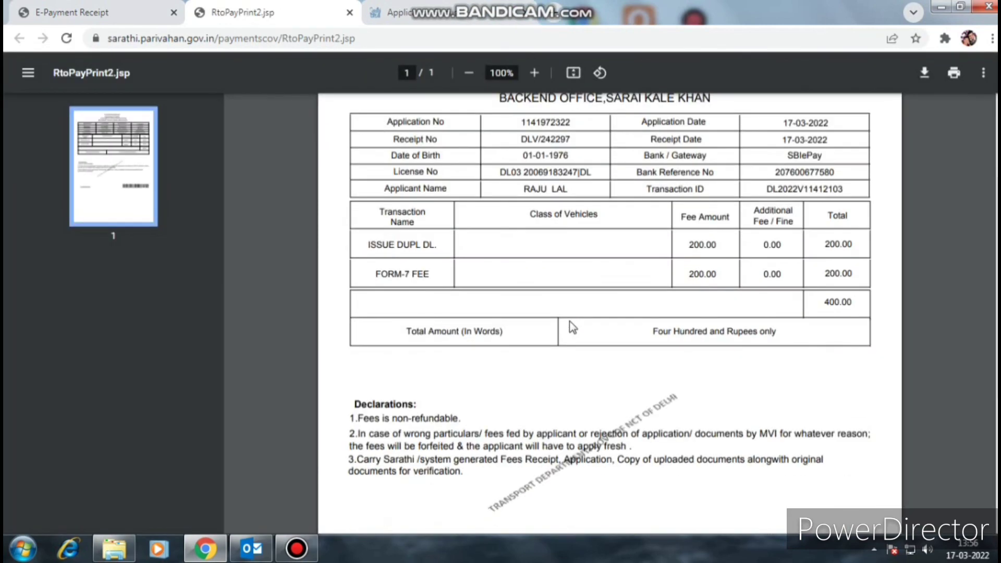
scroll(789, 340, down, 1)
scroll(847, 219, up, 6)
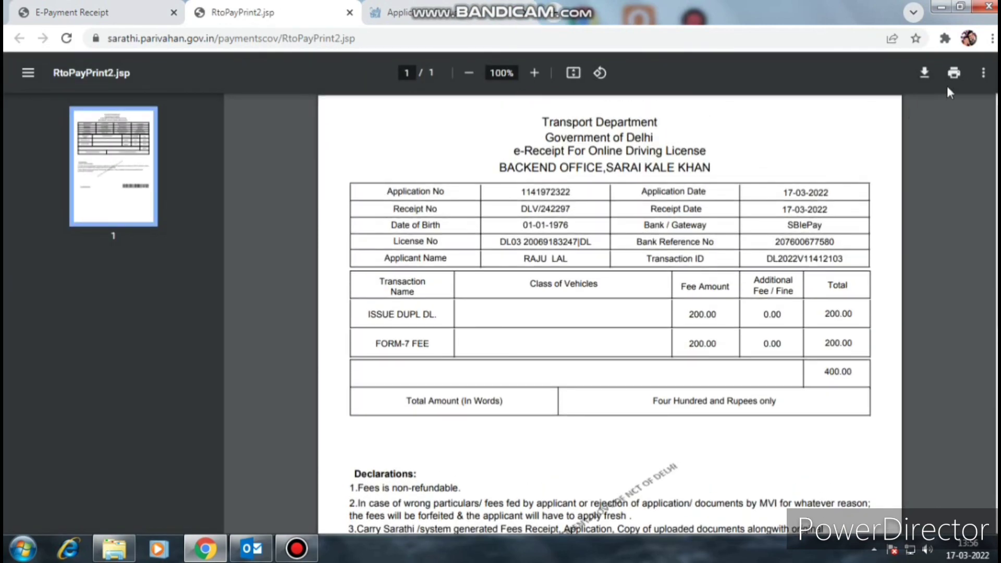
key(ctrl+p)
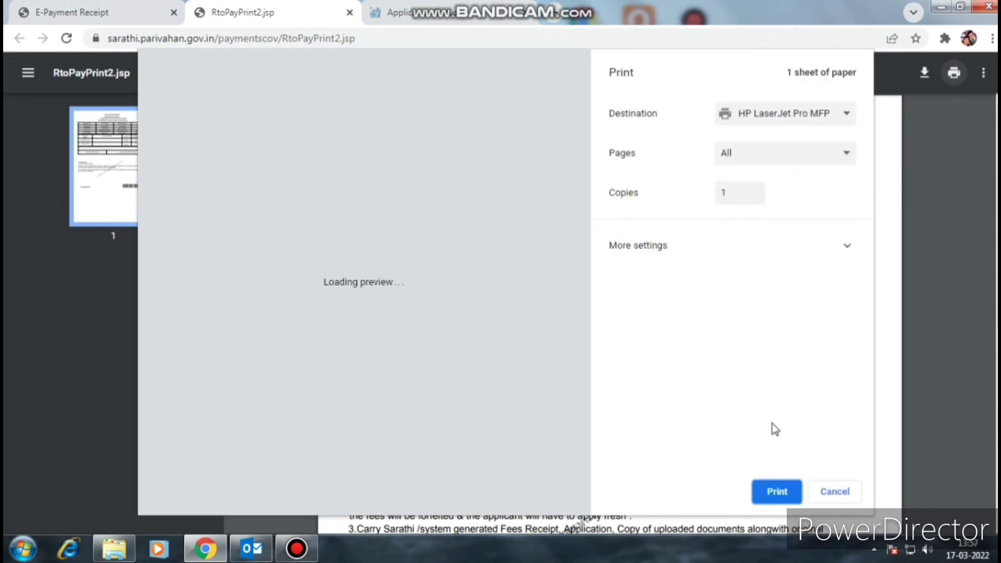
click(775, 494)
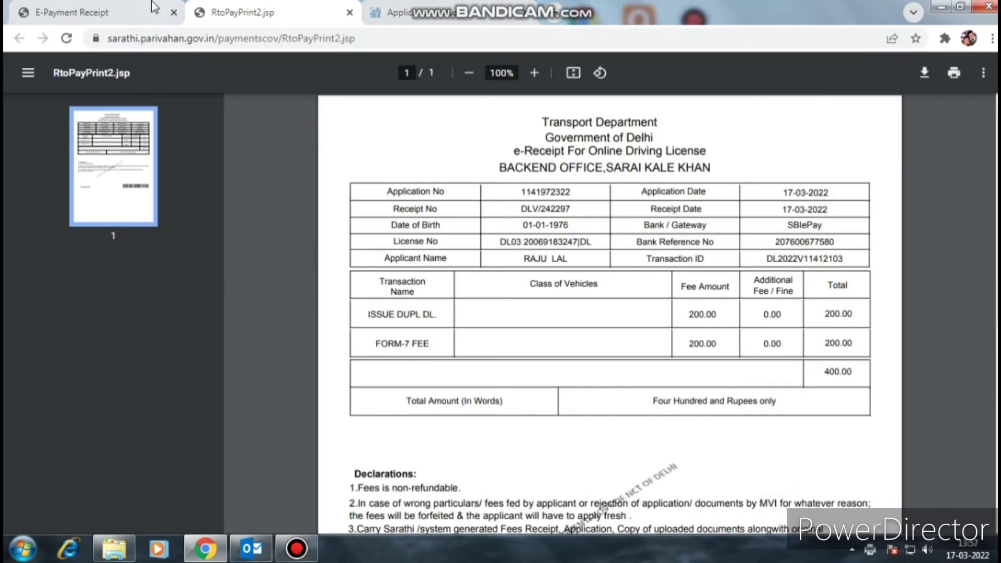
key(ctrl+shift+Tab)
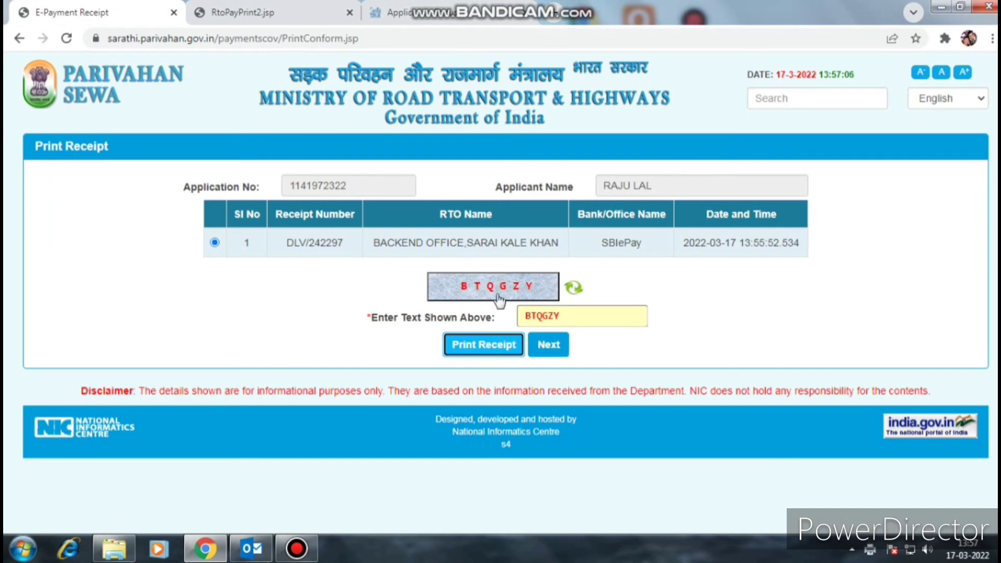
click(561, 348)
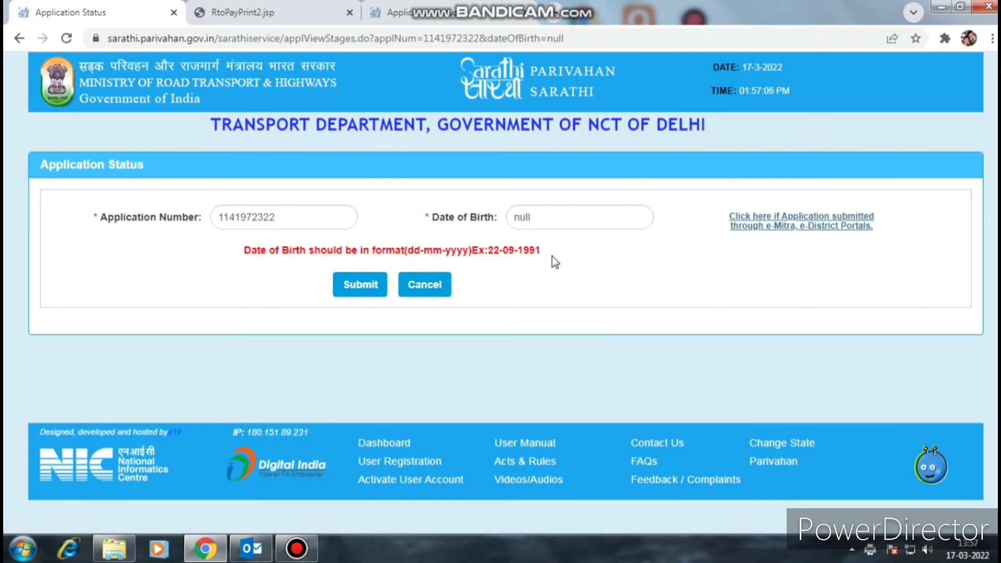
click(563, 215)
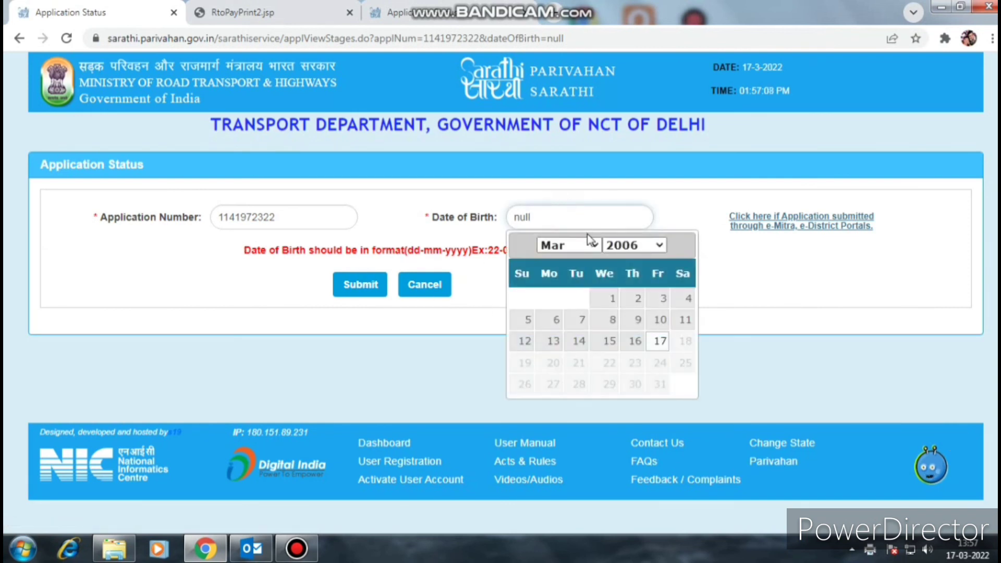
click(634, 246)
scroll(631, 308, up, 10)
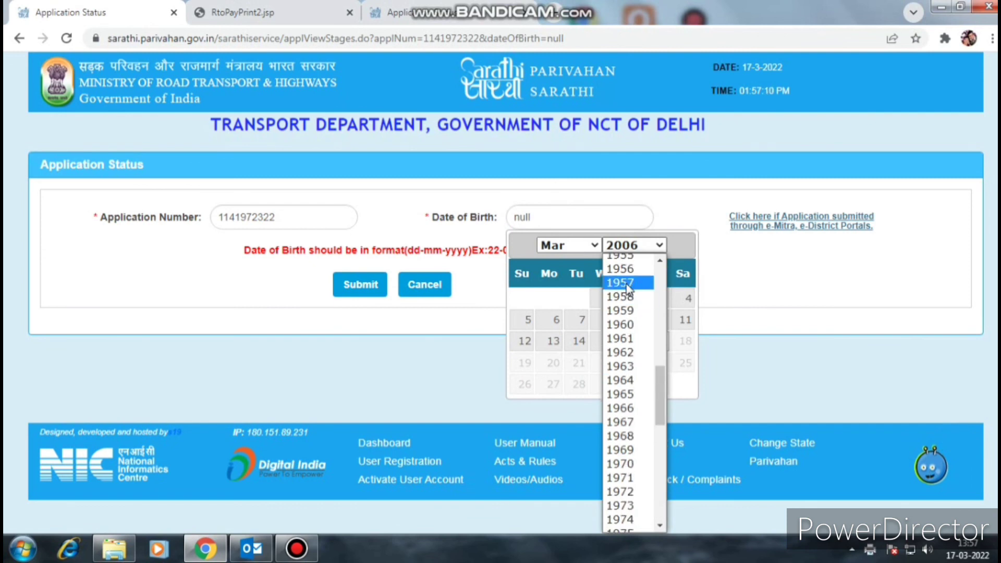
scroll(630, 459, down, 4)
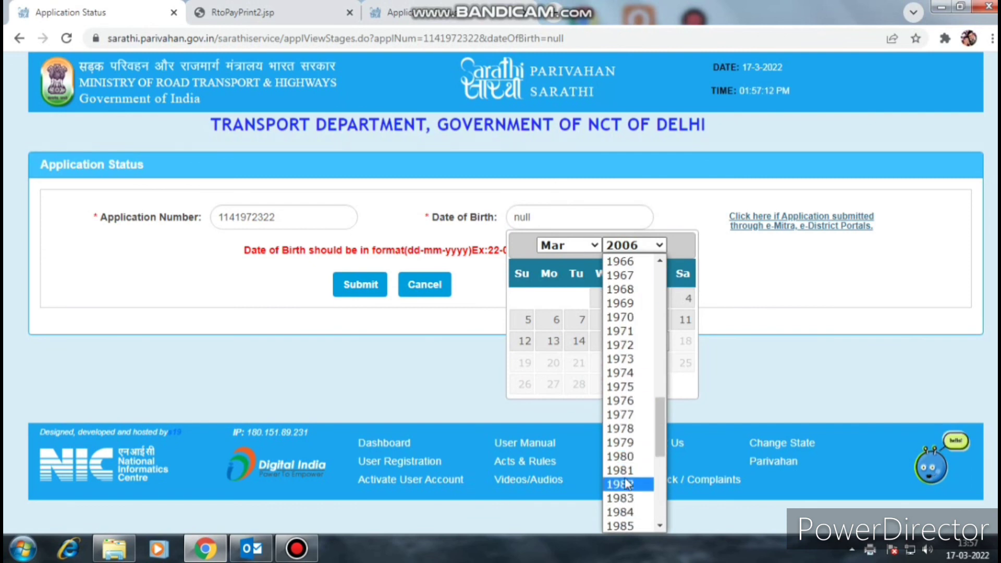
click(626, 401)
click(584, 244)
click(568, 259)
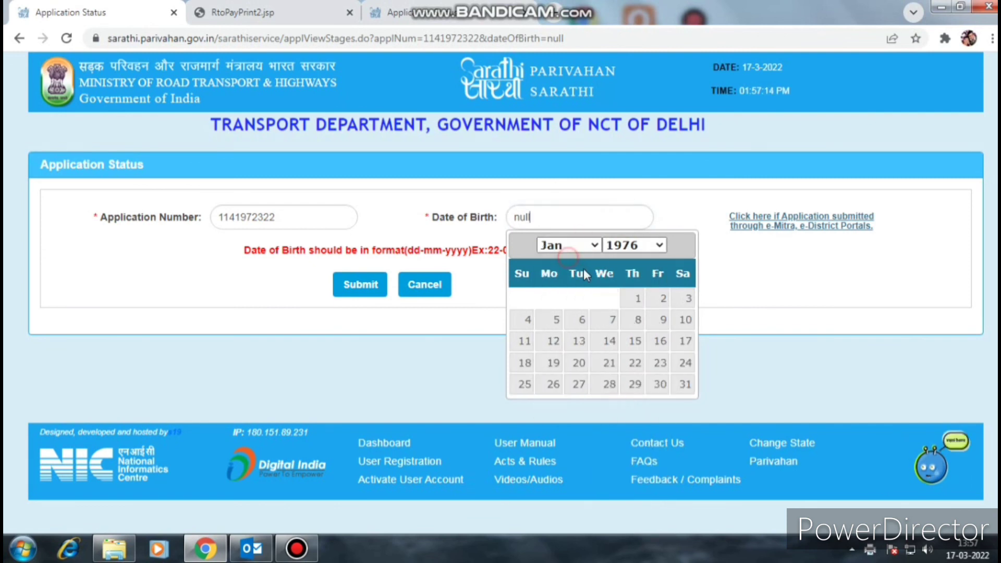
click(637, 299)
click(363, 288)
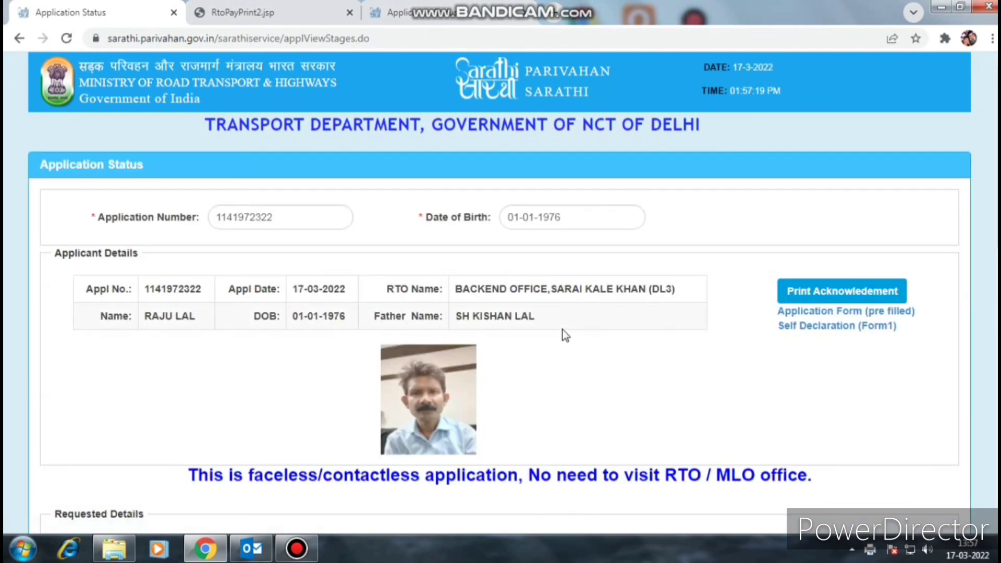
- Highlight the under-processing at RTO level message and scroll to the current status
scroll(565, 335, down, 12)
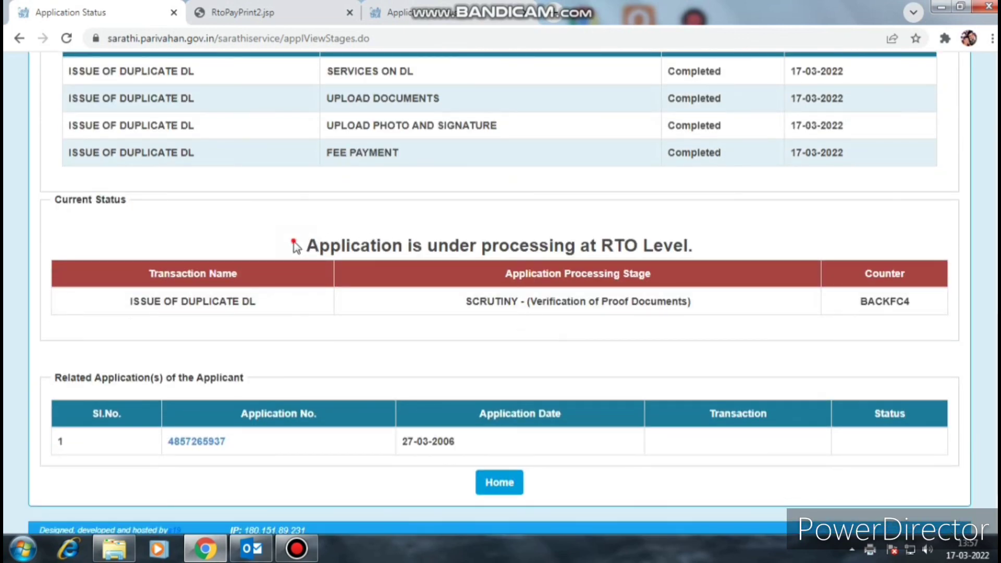
drag(293, 245, 711, 259)
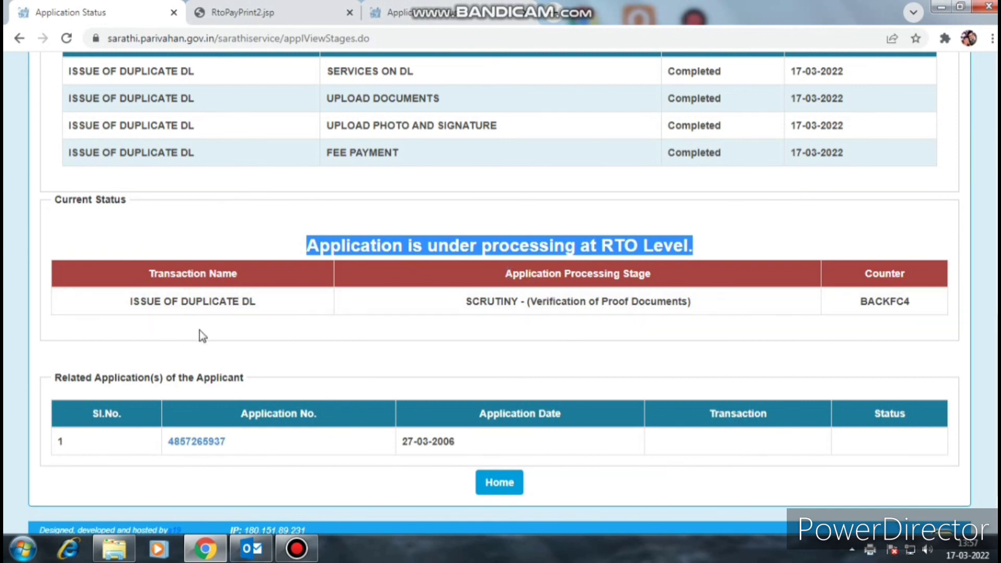
scroll(698, 355, down, 2)
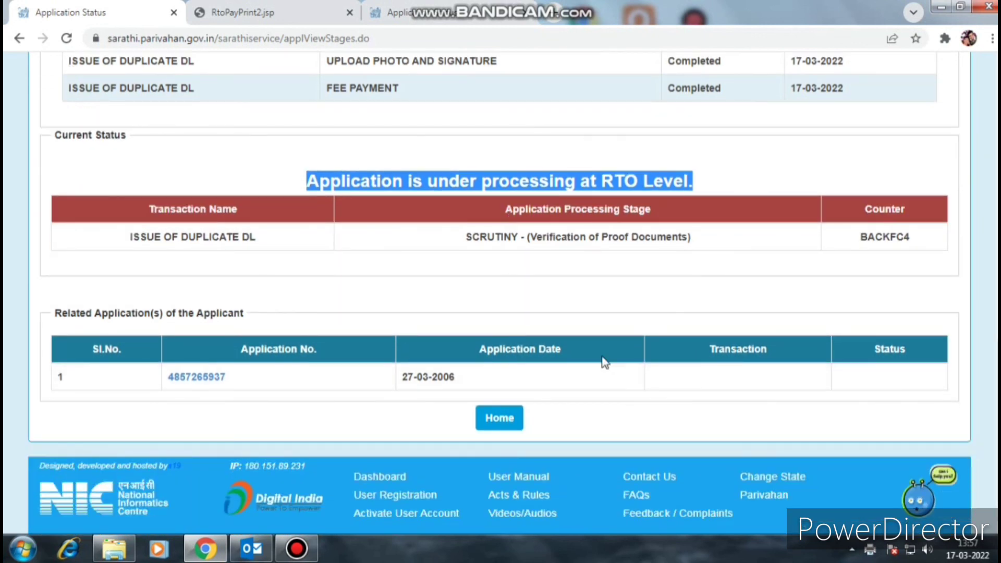